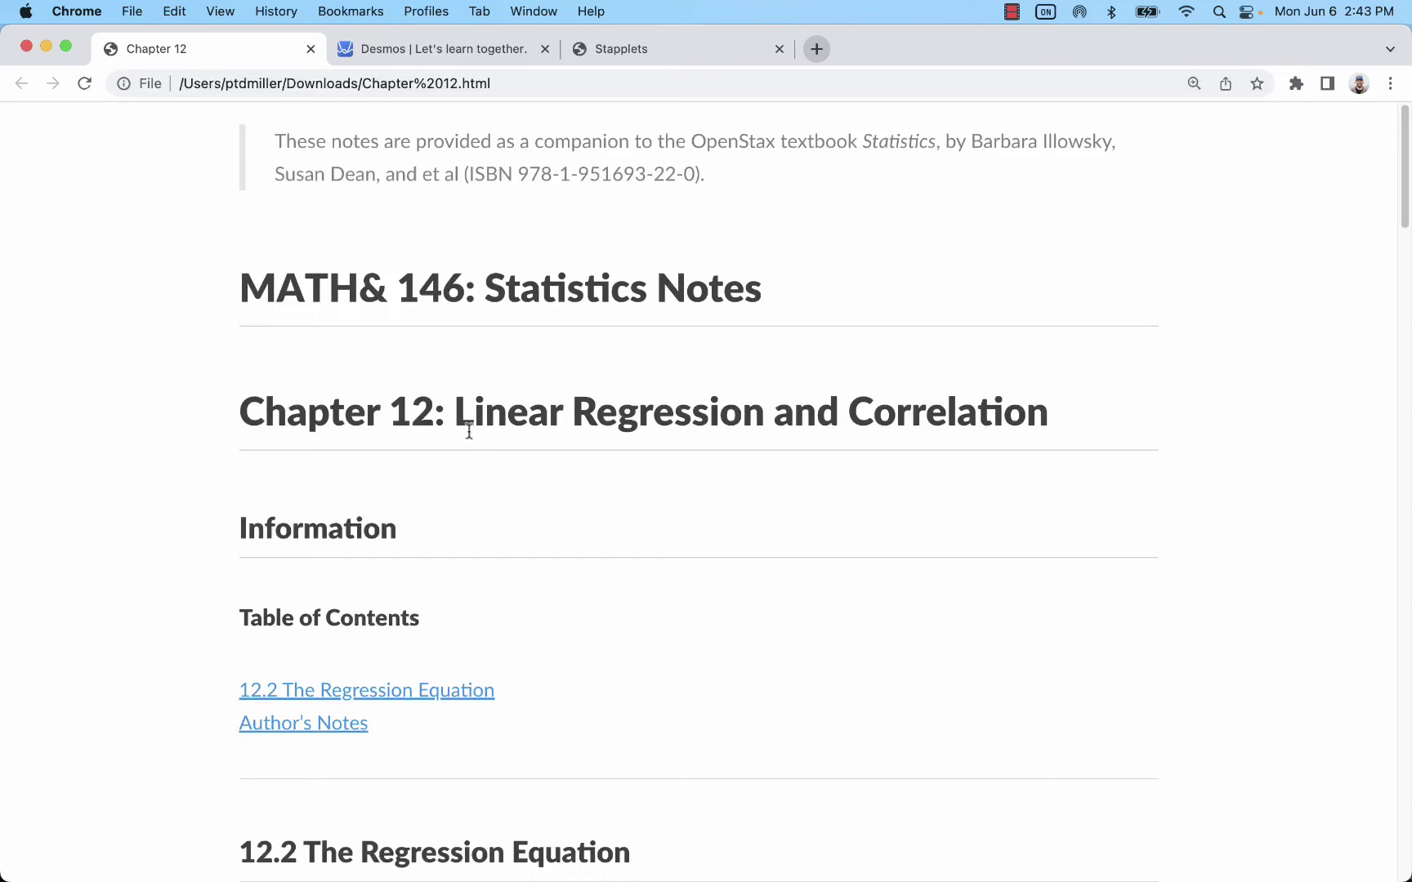
Examine the Chapter 12 Linear Regression and Correlation notes and their formula table, and check the Data Analysis tools on the Stapplets page.
drag(458, 408, 1049, 437)
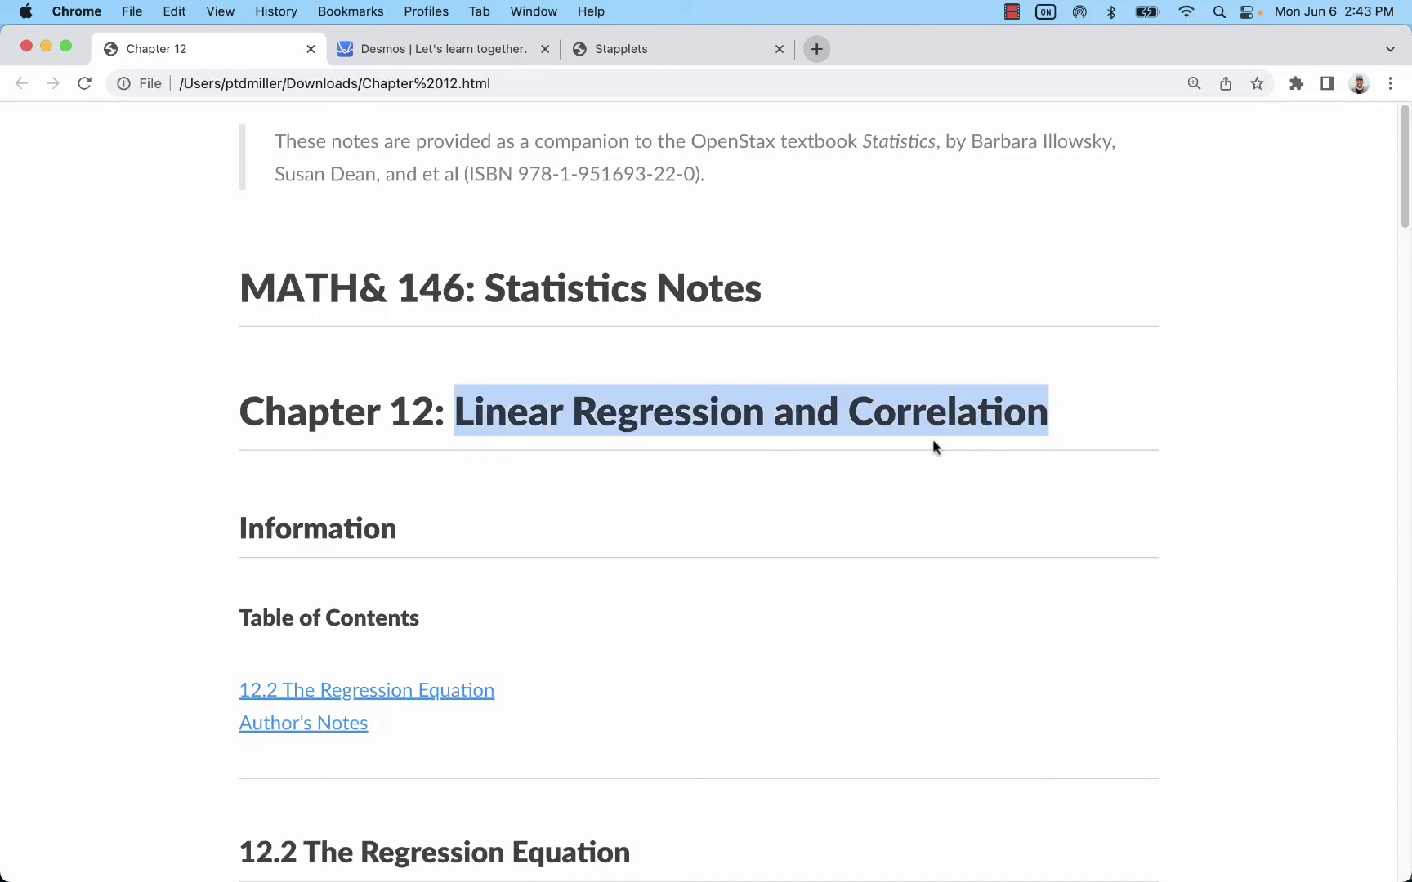
scroll(890, 468, down, 20)
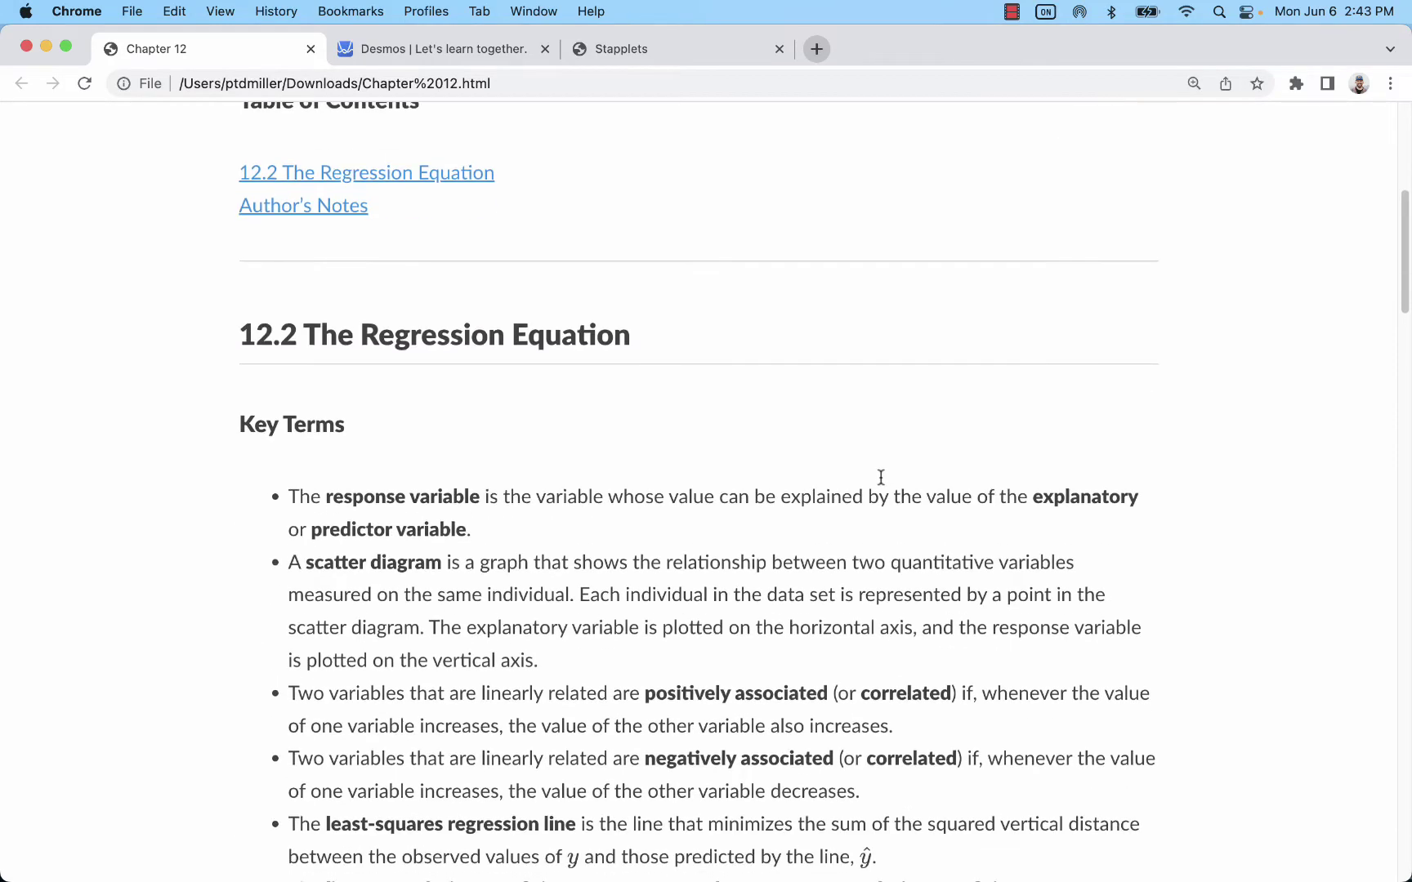
scroll(878, 485, down, 15)
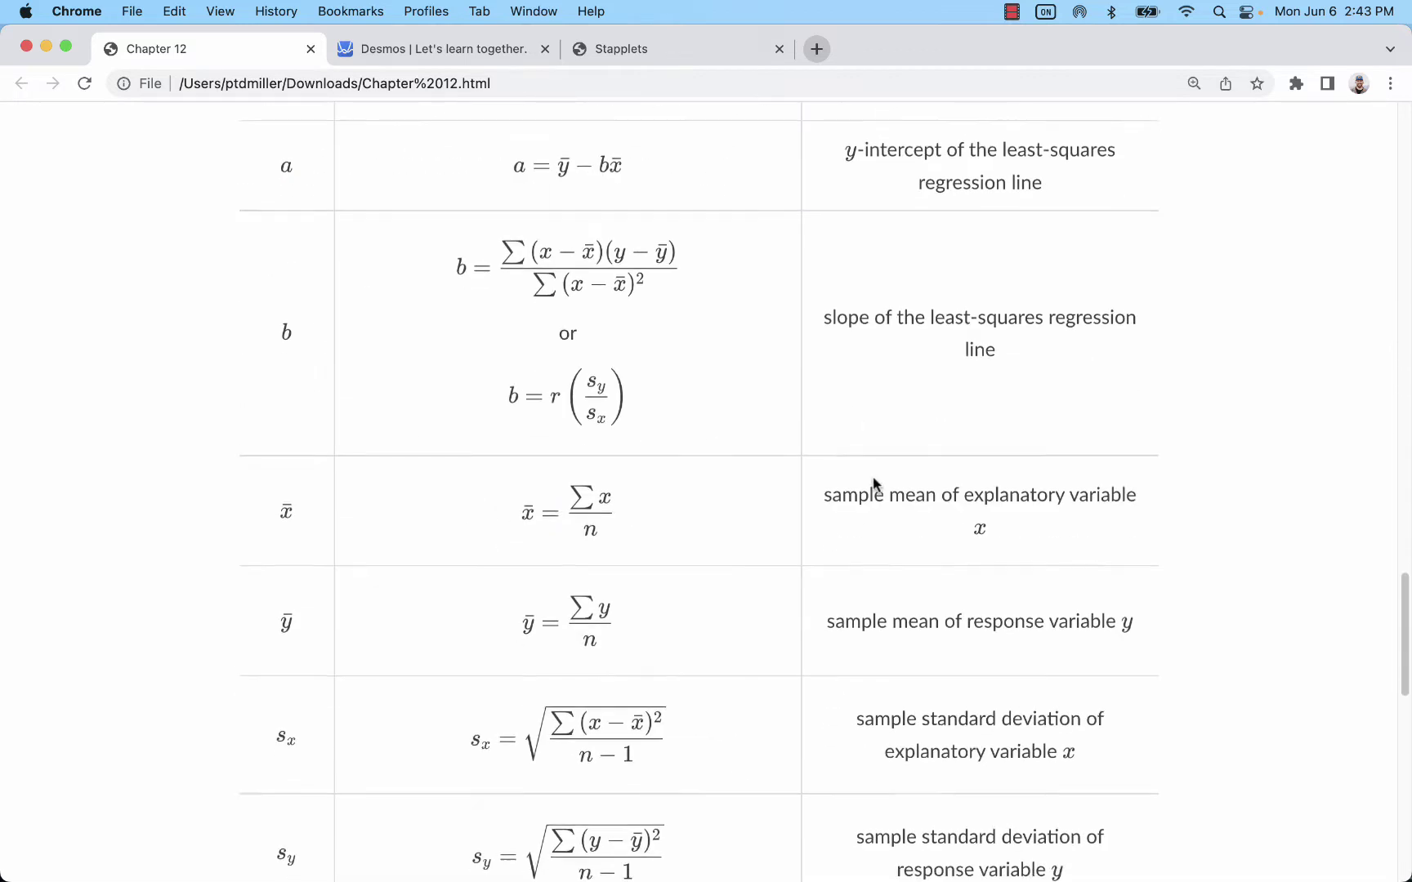
scroll(572, 367, down, 10)
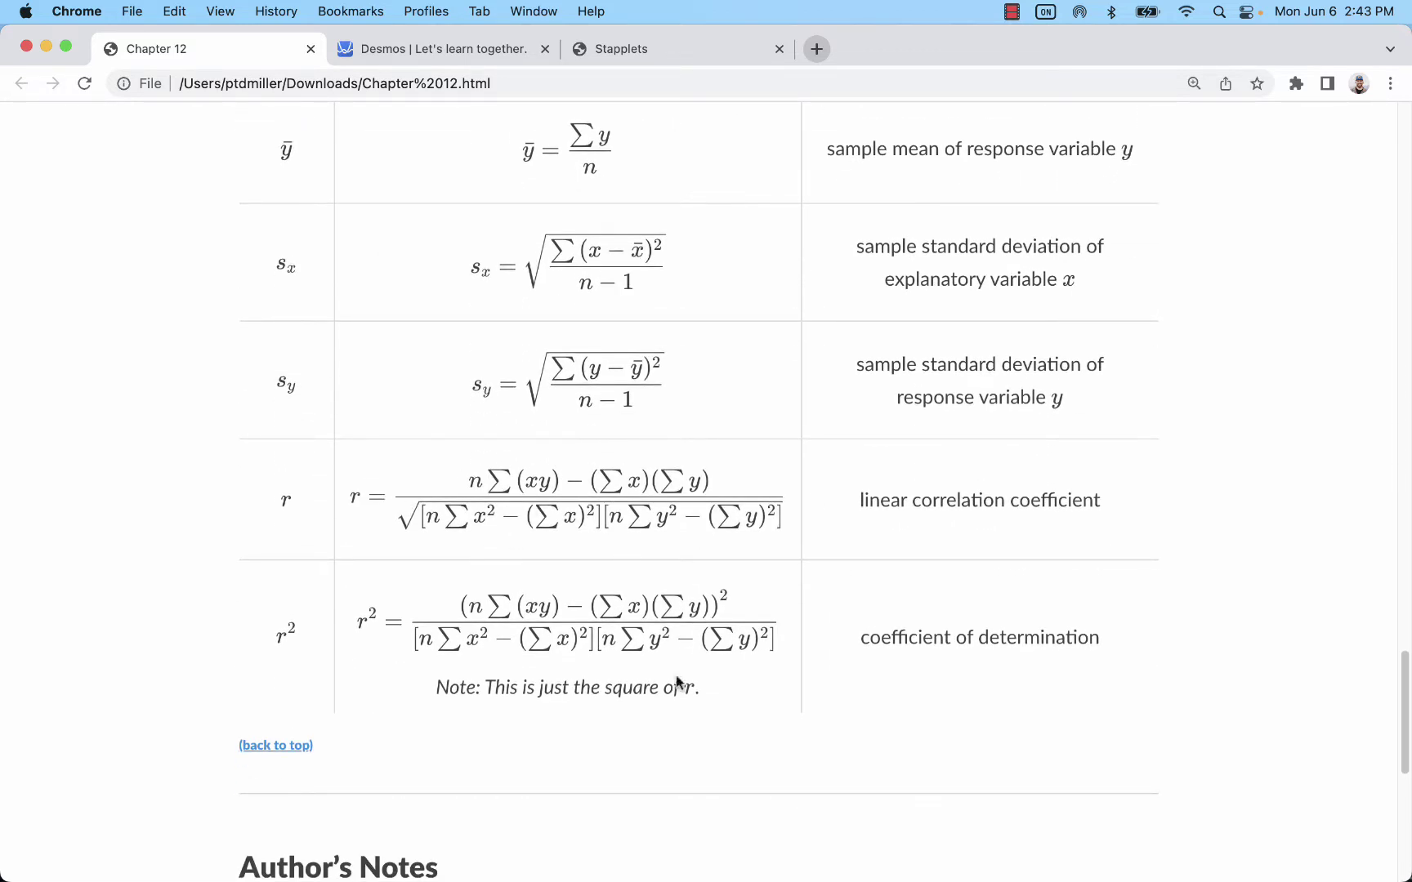
scroll(609, 593, up, 1)
scroll(609, 593, up, 20)
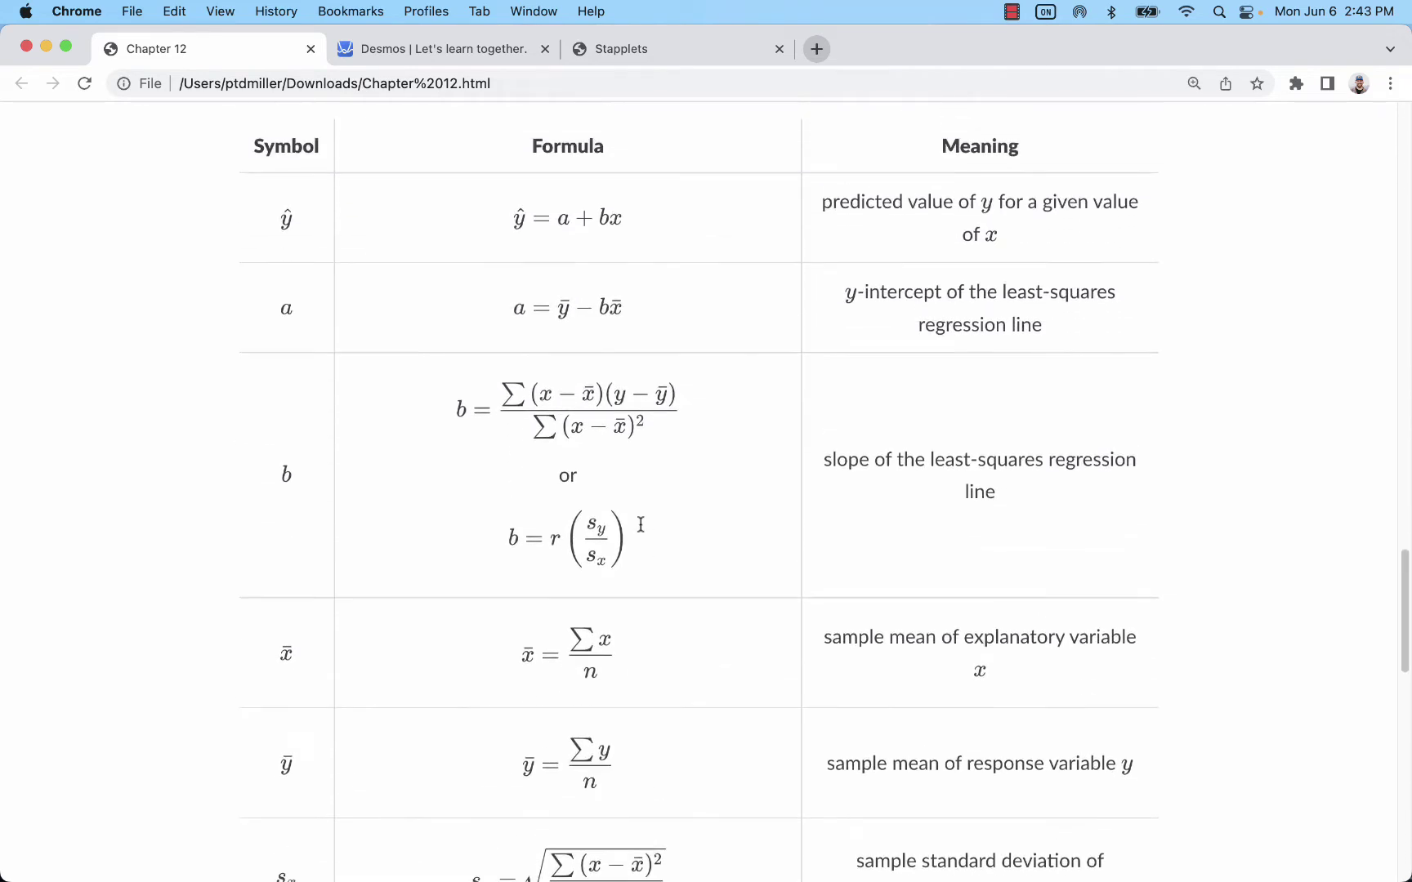
scroll(646, 549, down, 10)
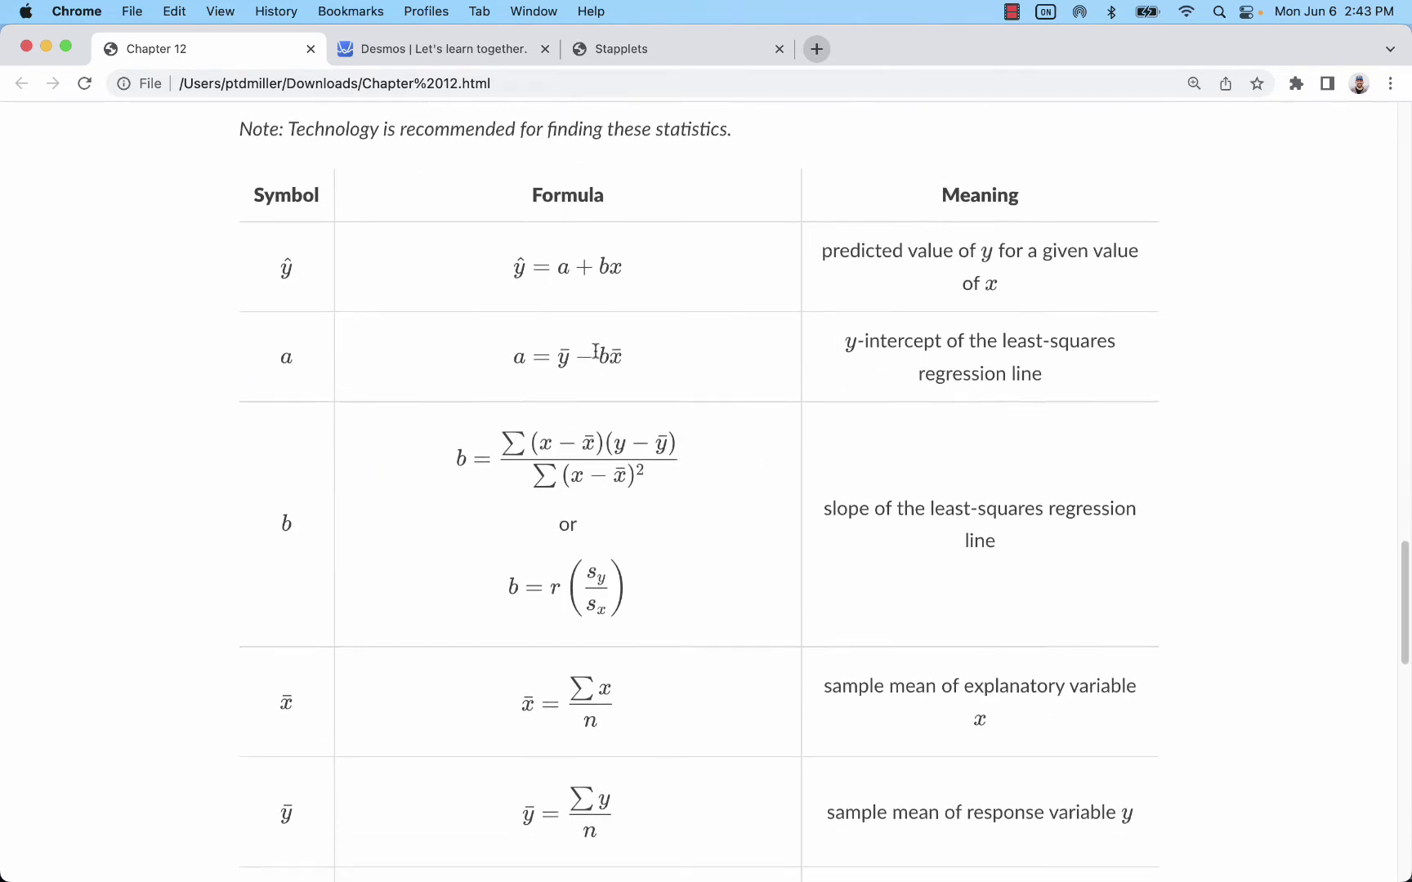
click(652, 48)
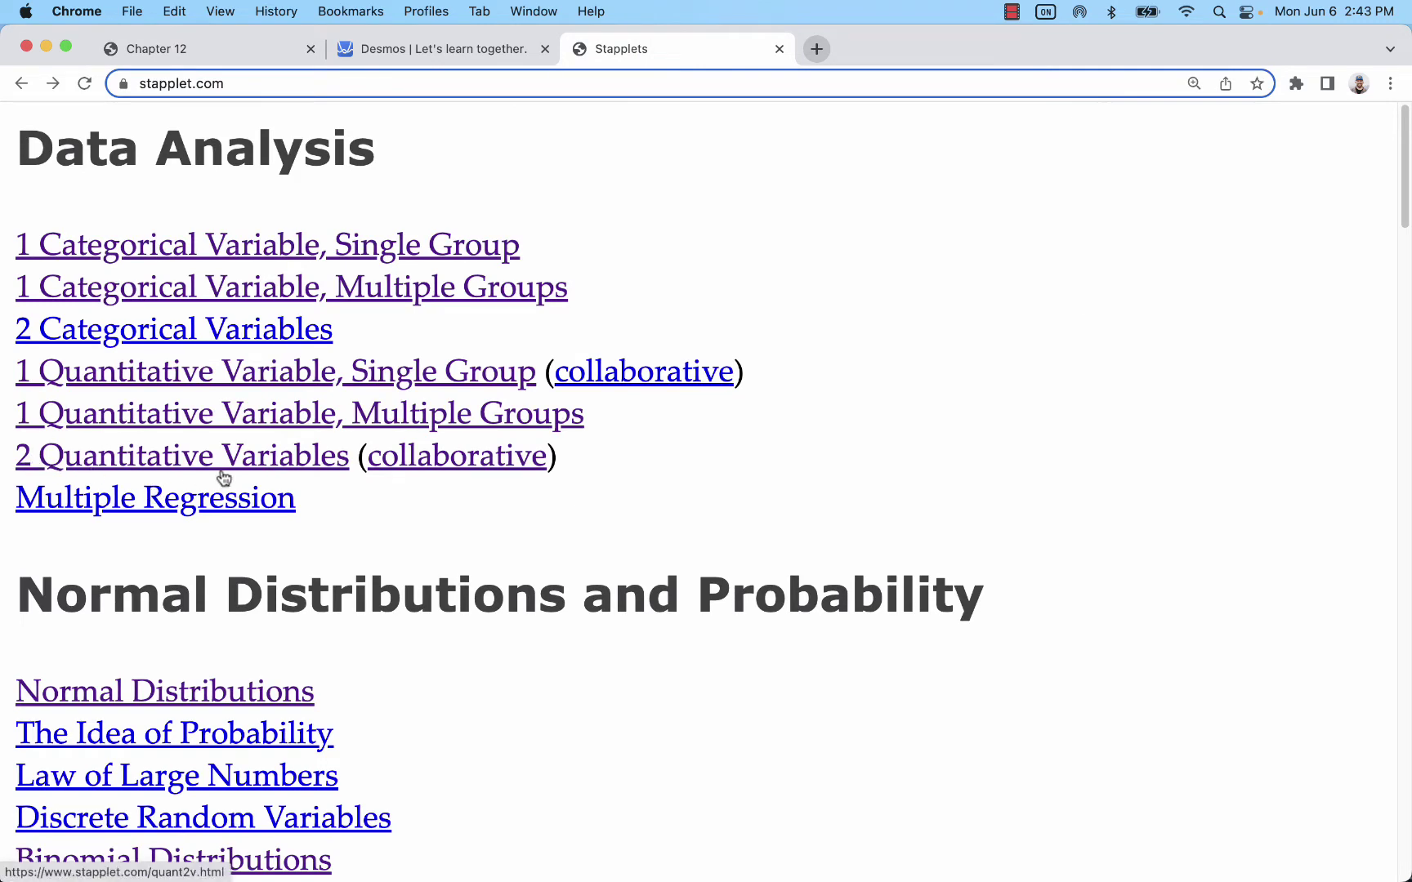
click(183, 48)
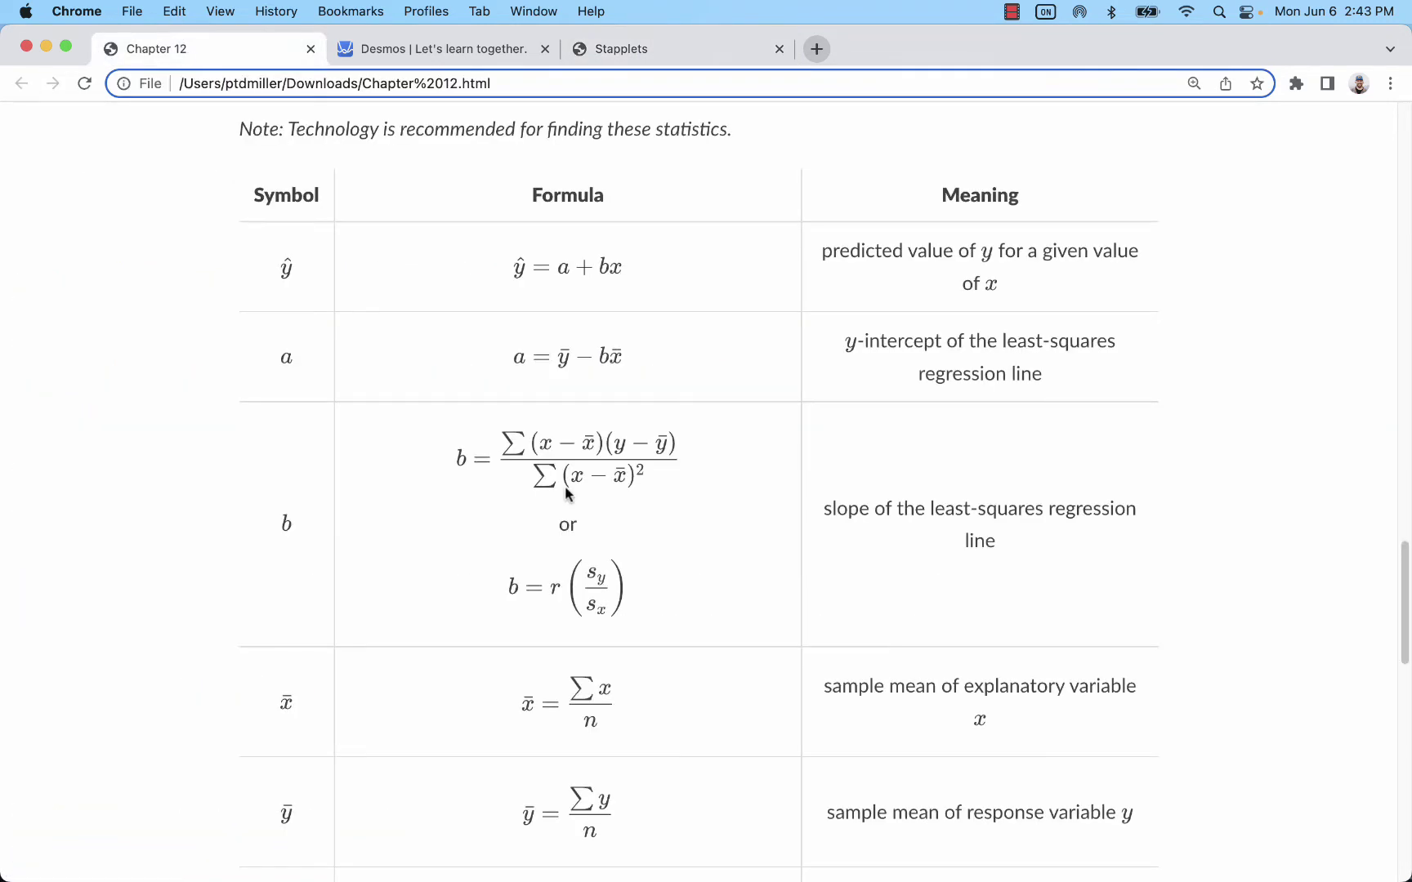
scroll(564, 490, up, 5)
scroll(544, 493, up, 10)
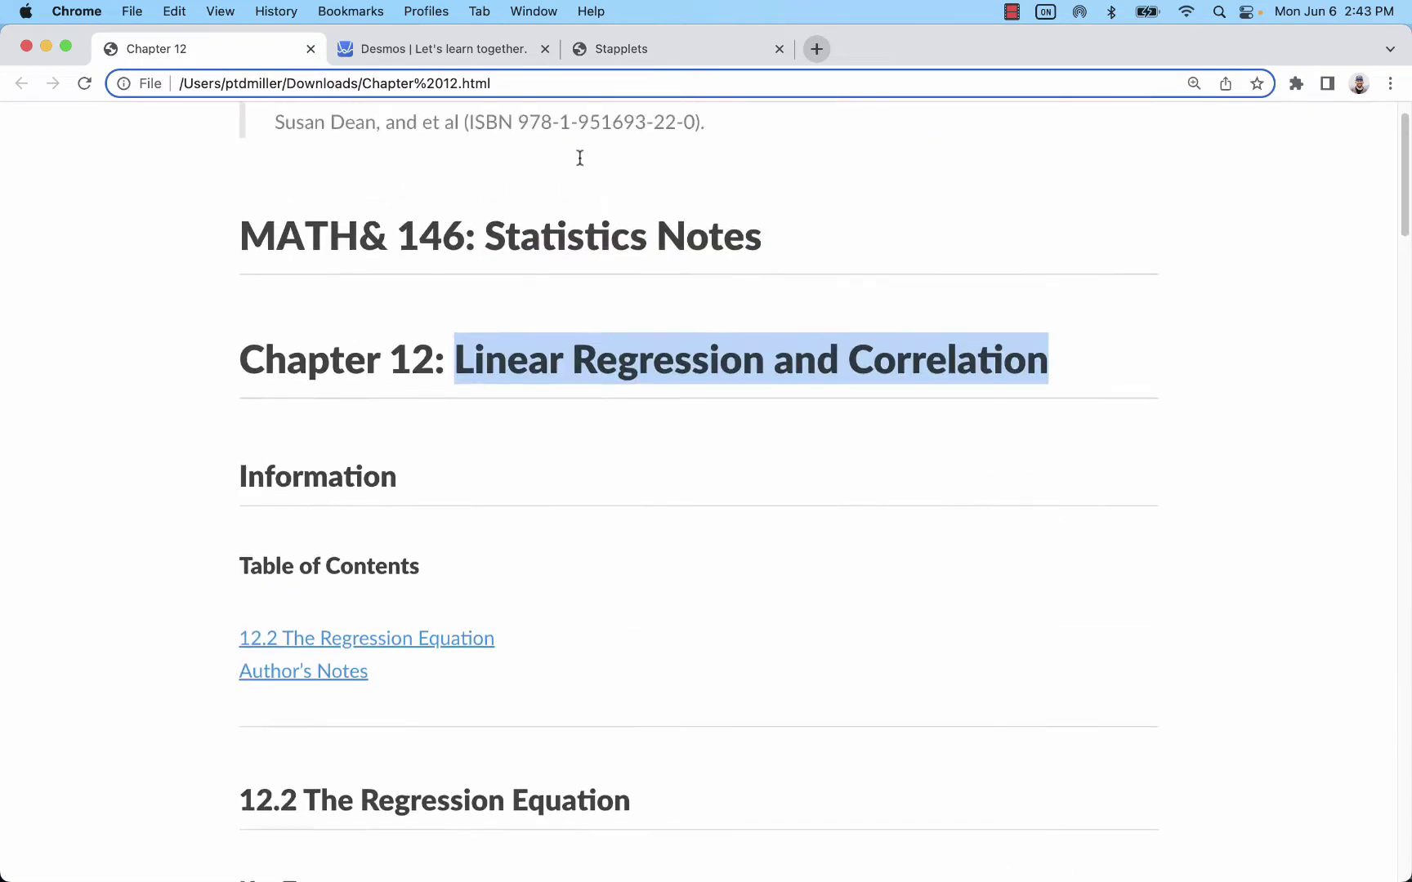
Switch to Desmos, open the Graphing Calculator and add a new table.
click(460, 48)
click(701, 490)
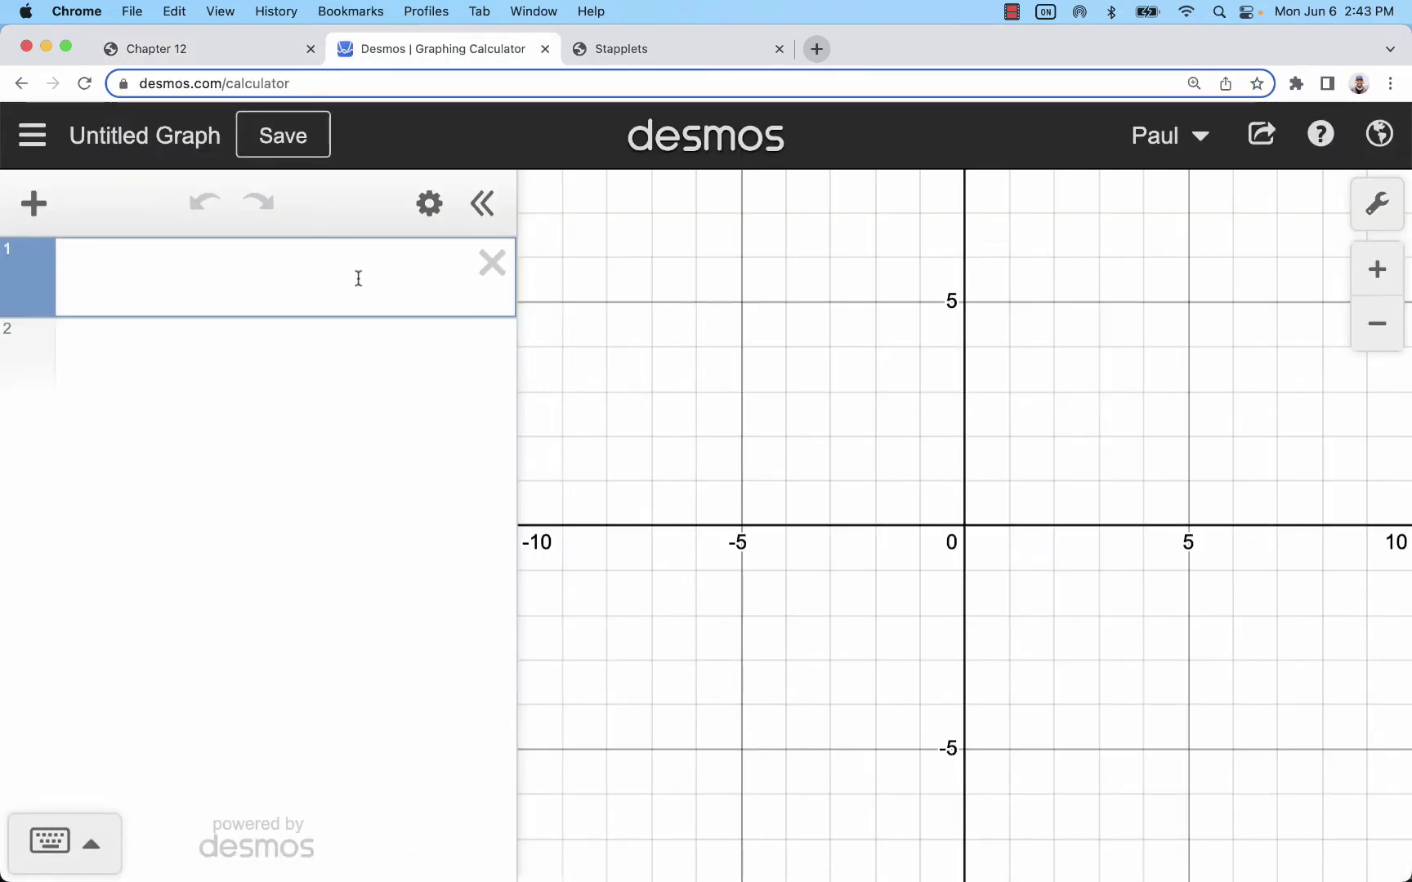
click(33, 202)
click(75, 413)
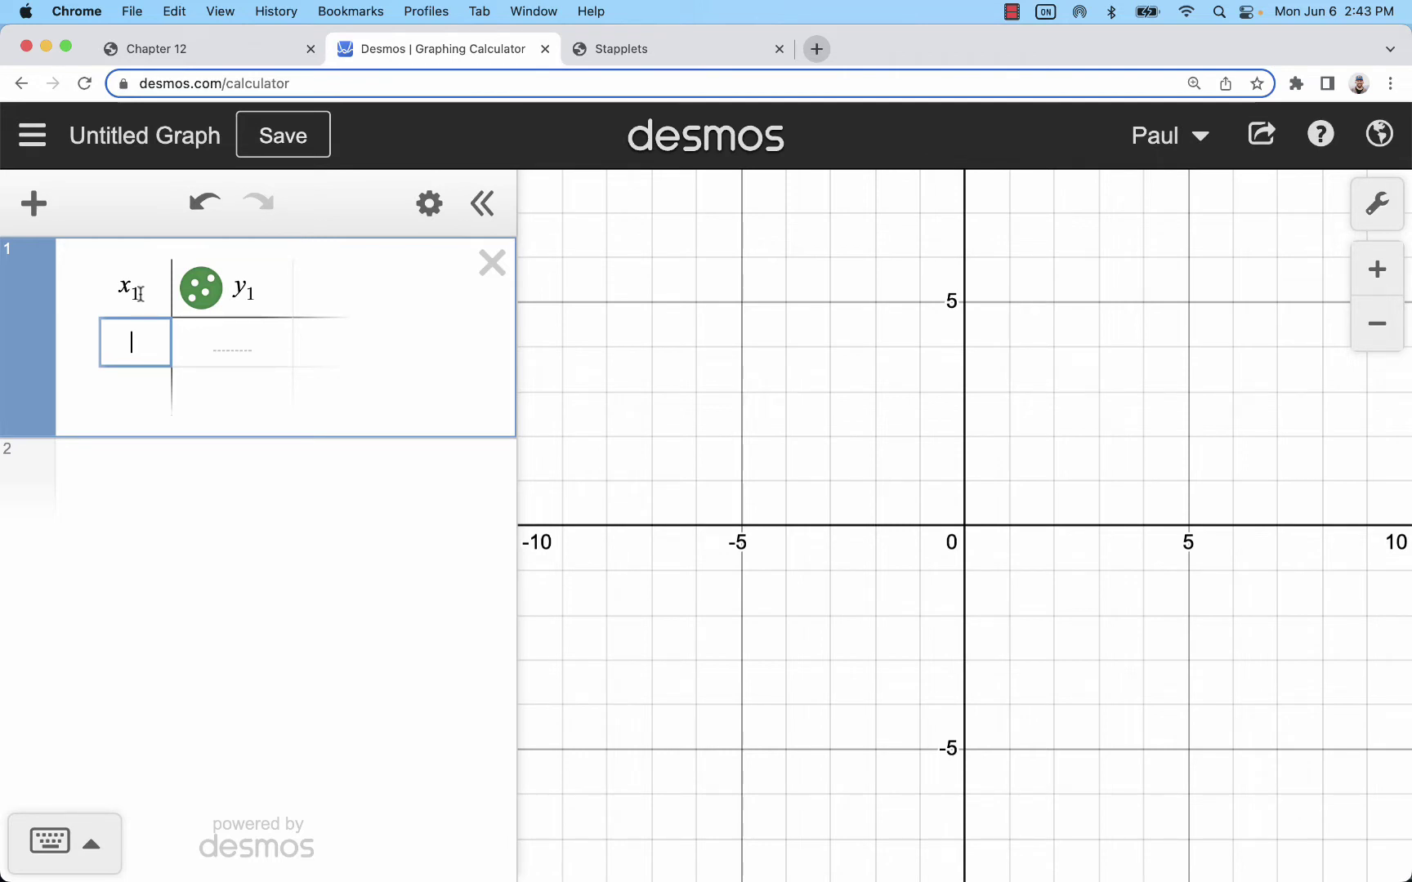
drag(147, 287, 88, 277)
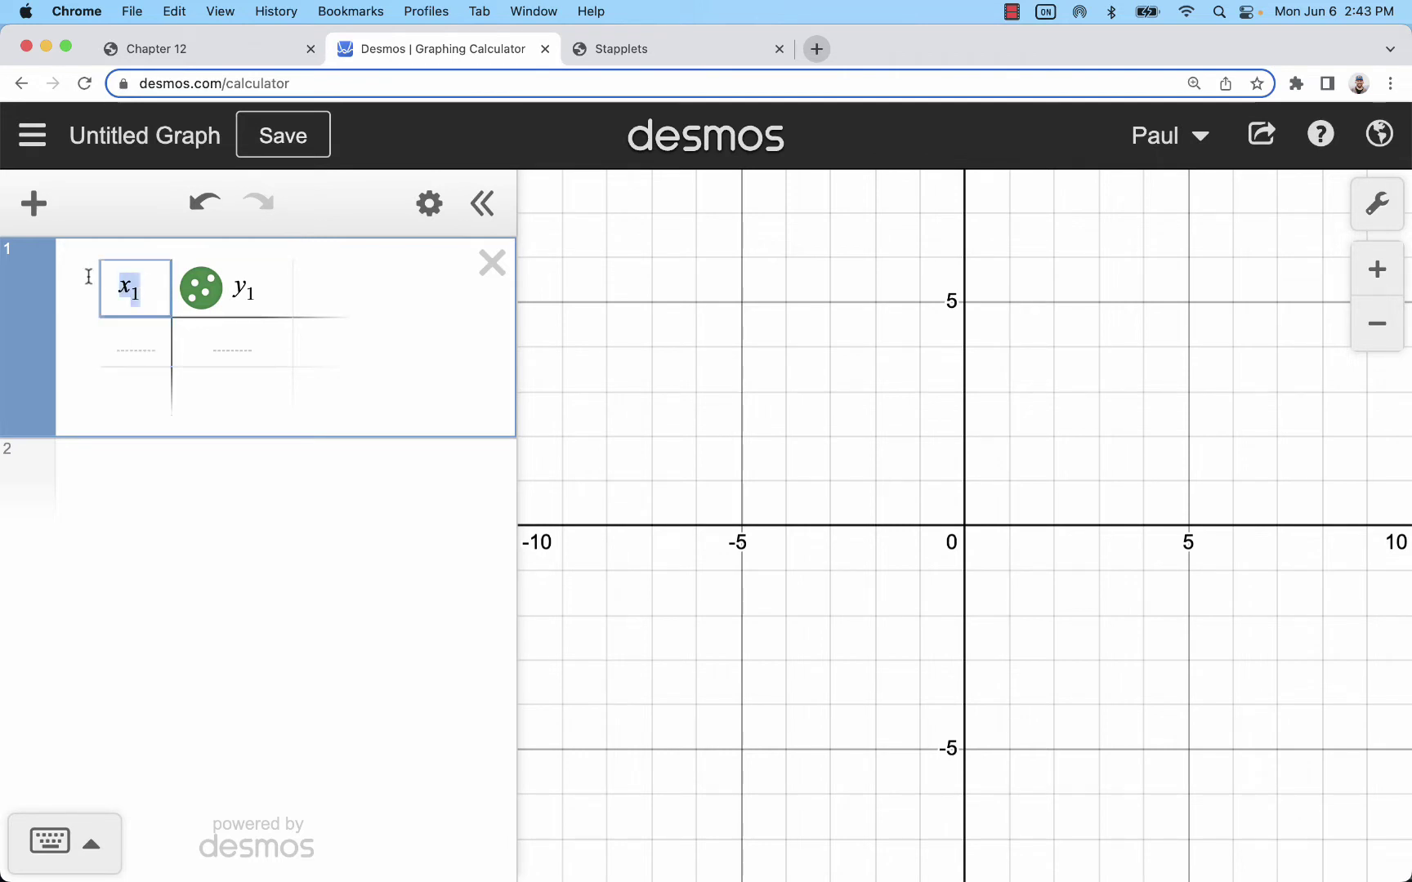
double_click(245, 286)
double_click(151, 290)
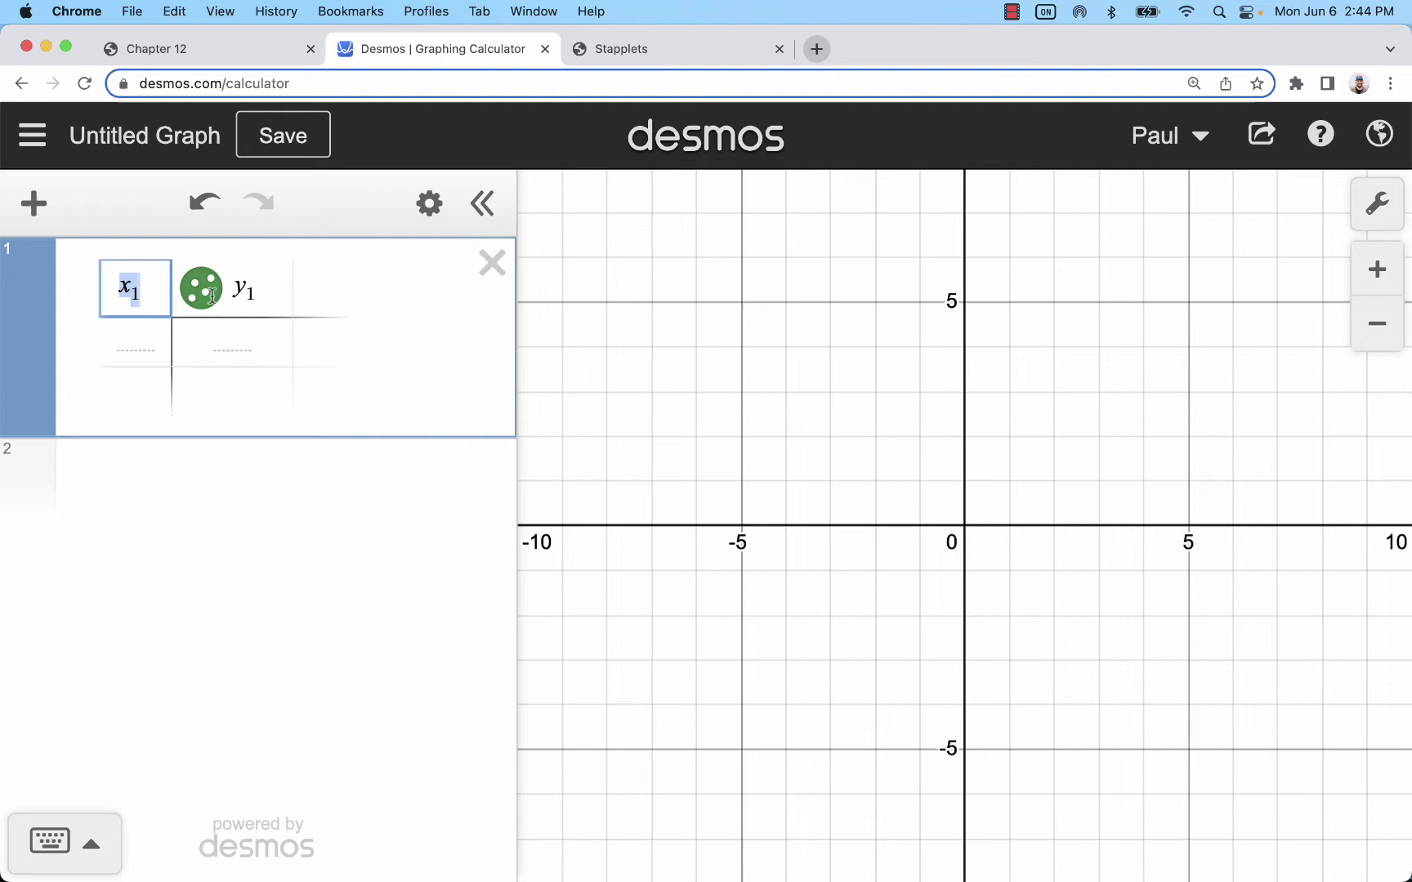
double_click(263, 289)
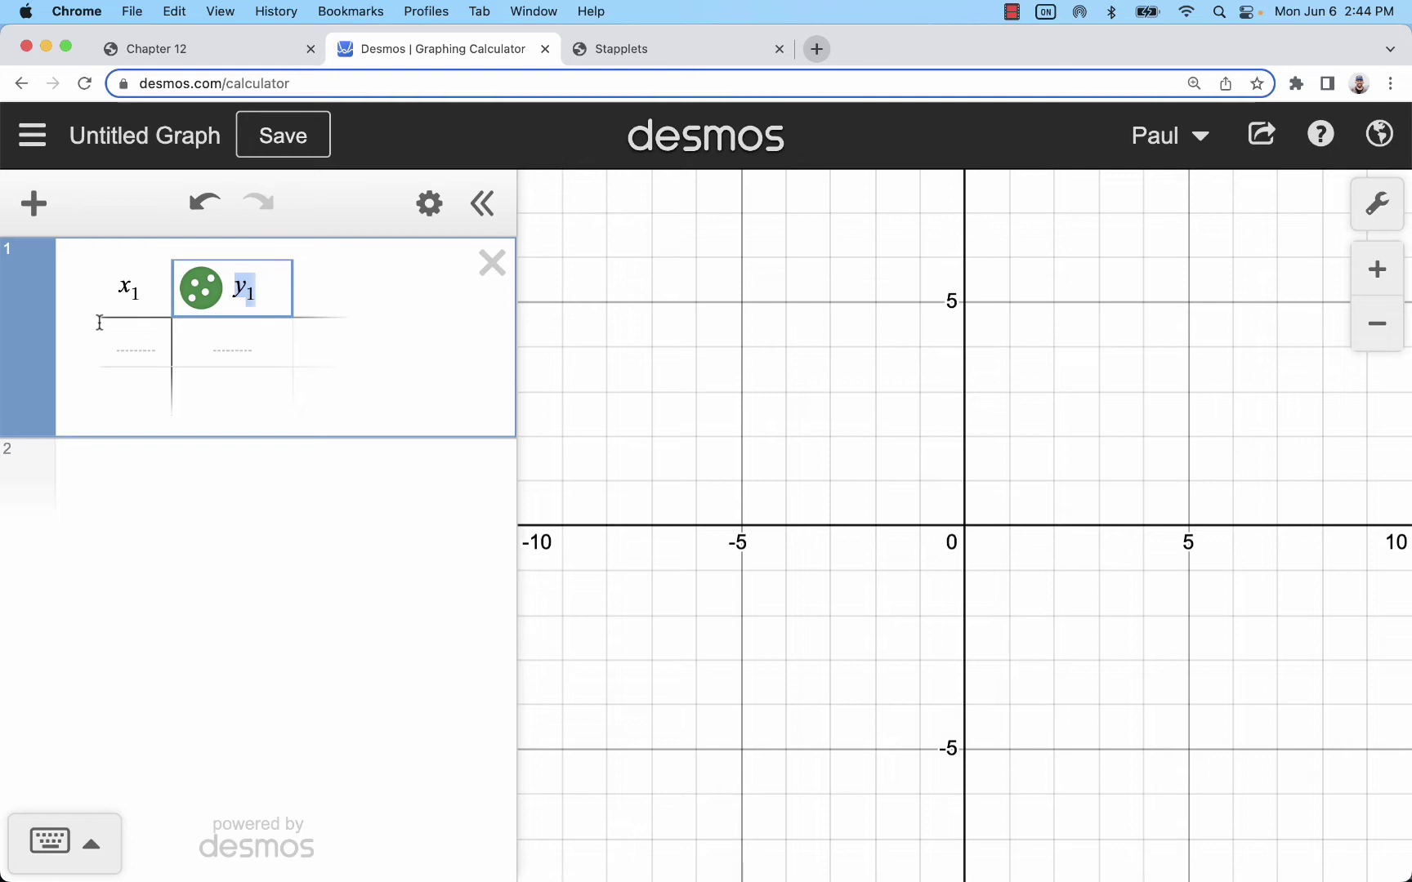
Fill the table's x1 column with the whole numbers from 0 to 9.
click(129, 346)
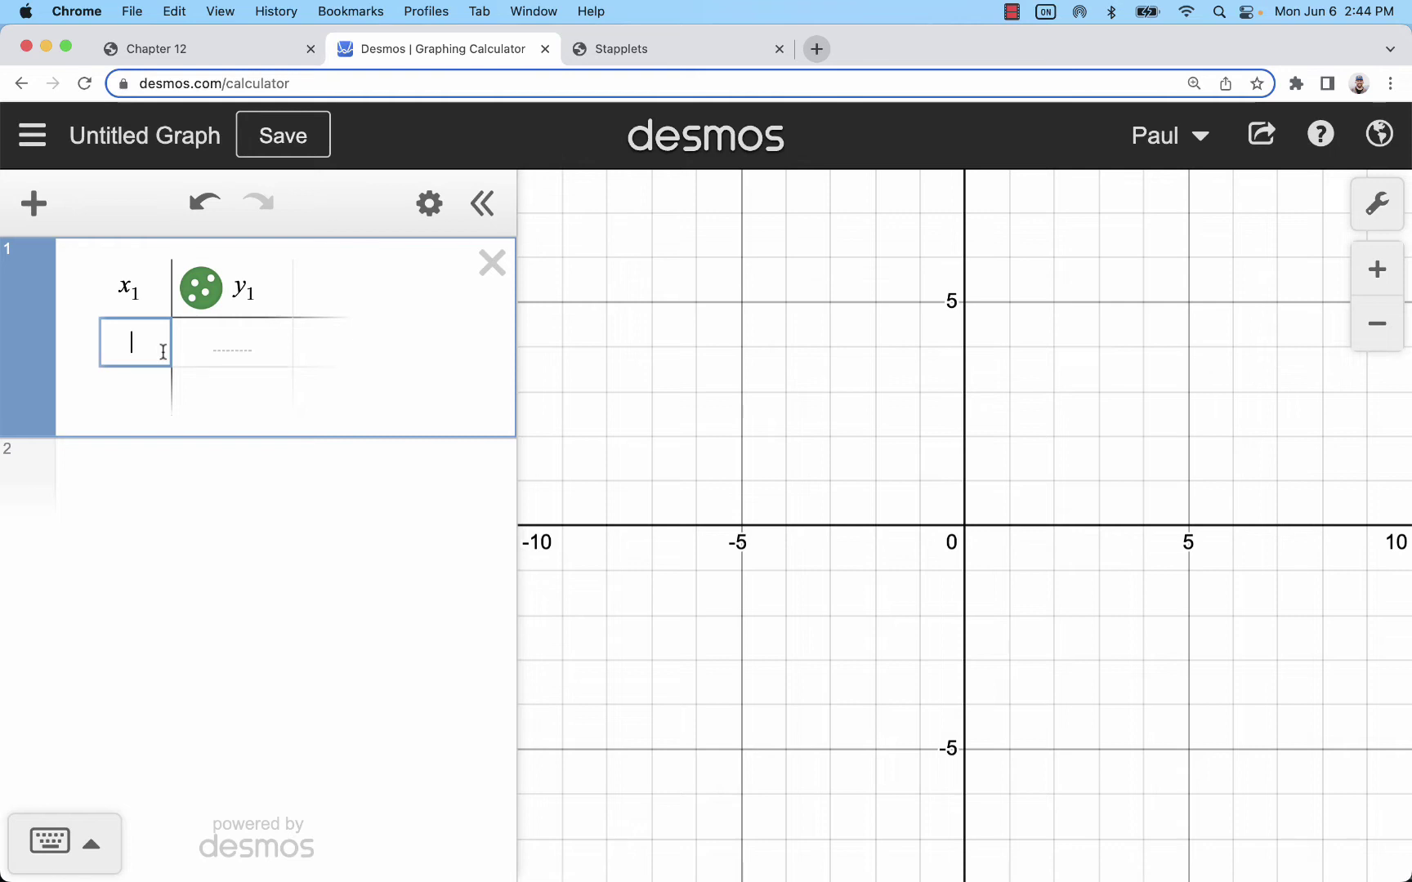
text(0)
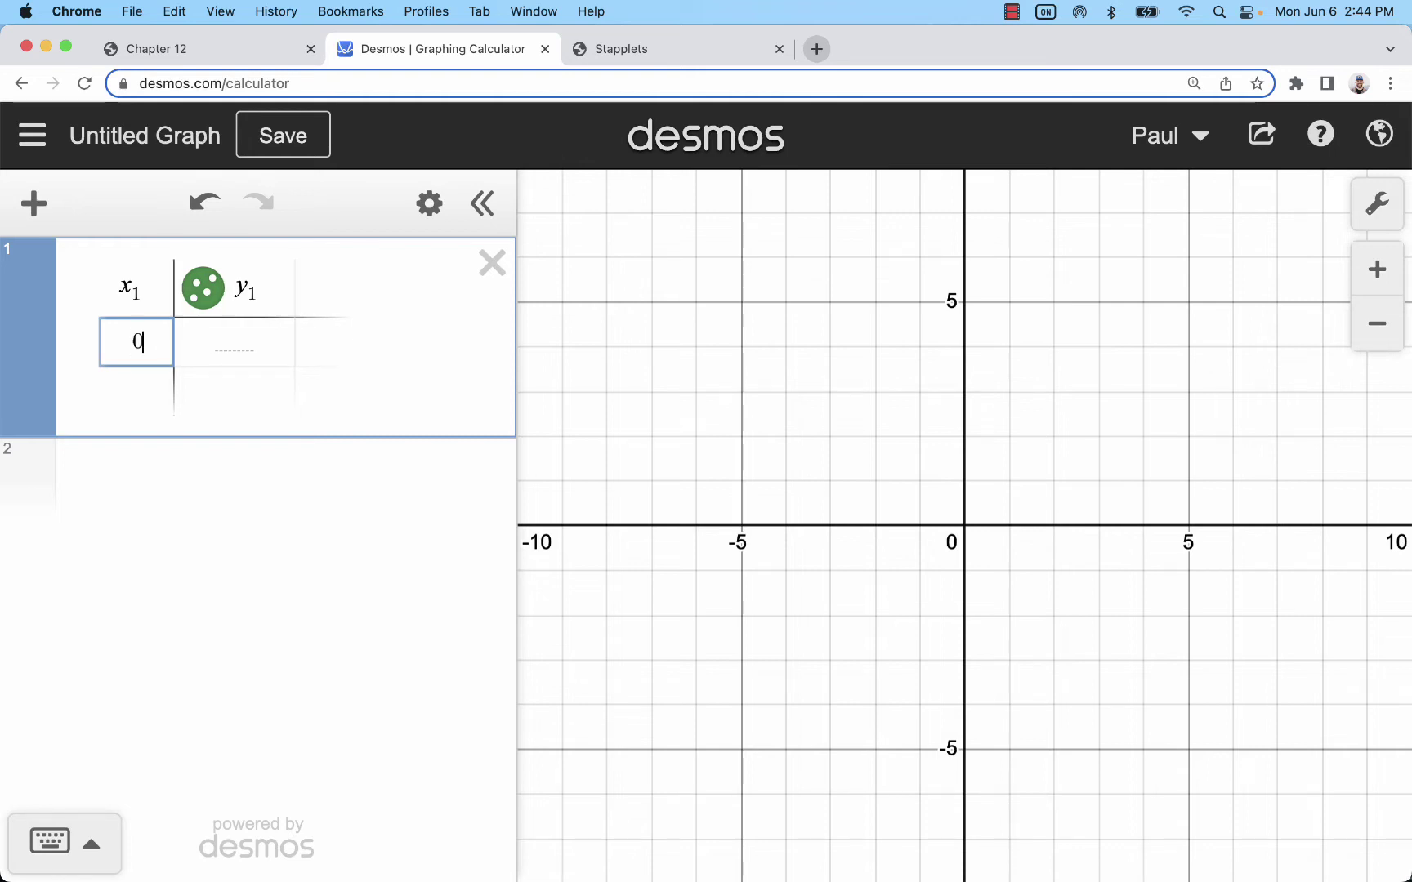
key(Return)
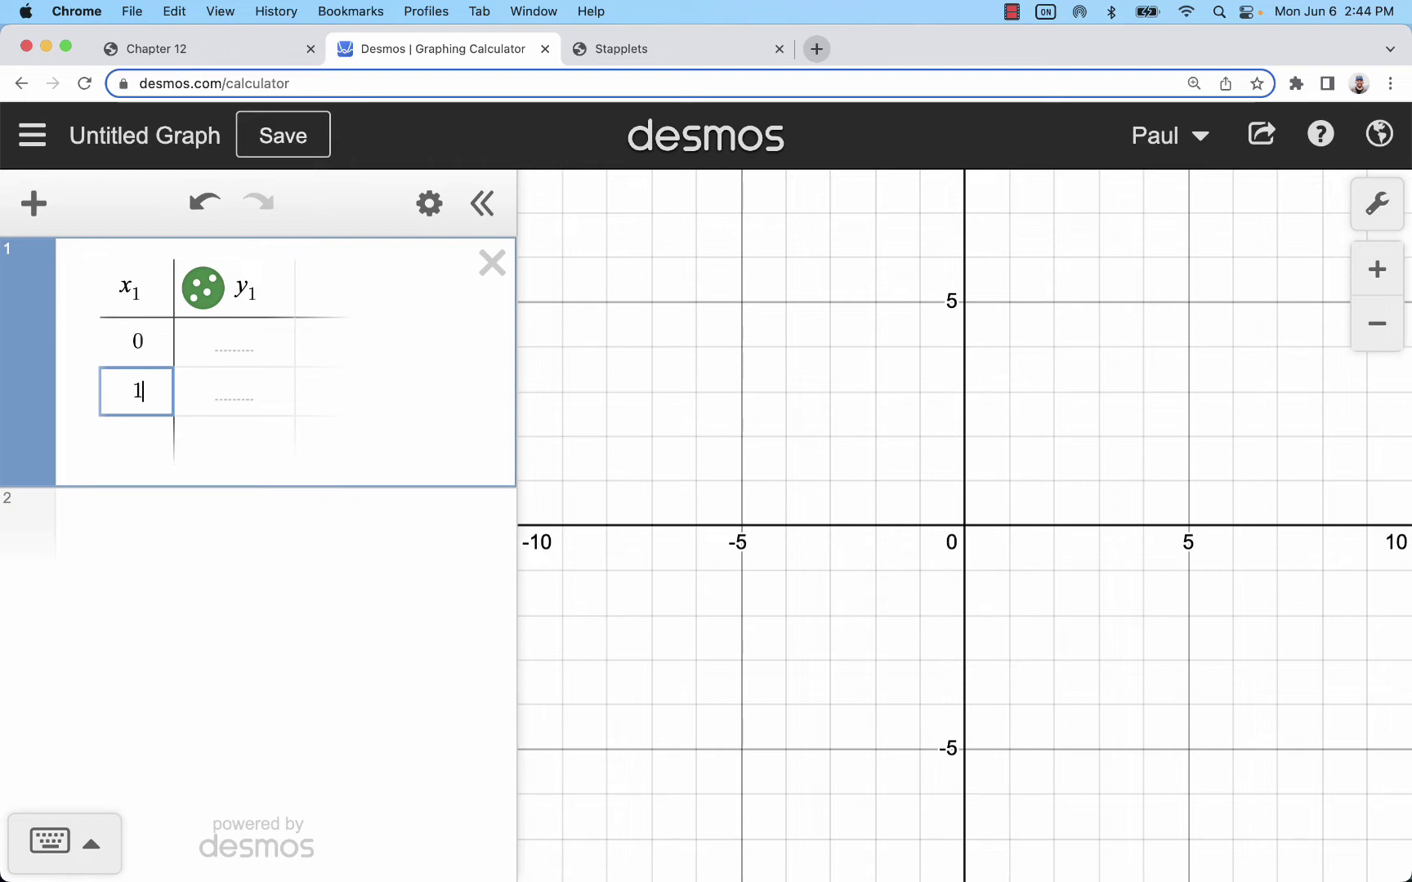
text(1)
key(Return)
key(Return)
key(Return)
key(Return)
key(Return)
key(Return)
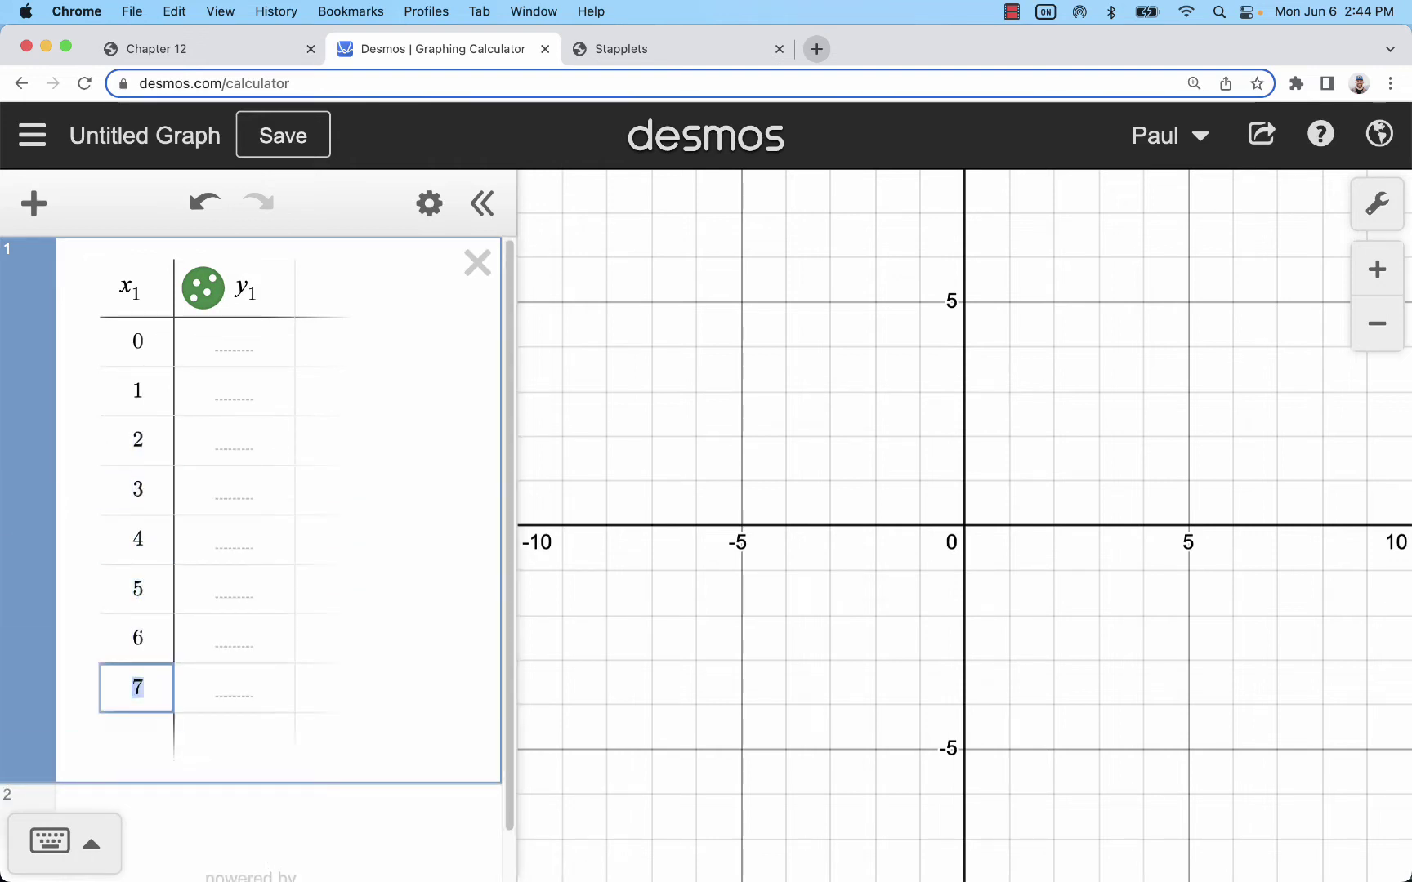
key(Return)
key(Return)
Fill the y1 column from the row x1 = 0 with 20, 18, 16, 14, 12, 10, 8, 6, 4 and 2.
click(234, 359)
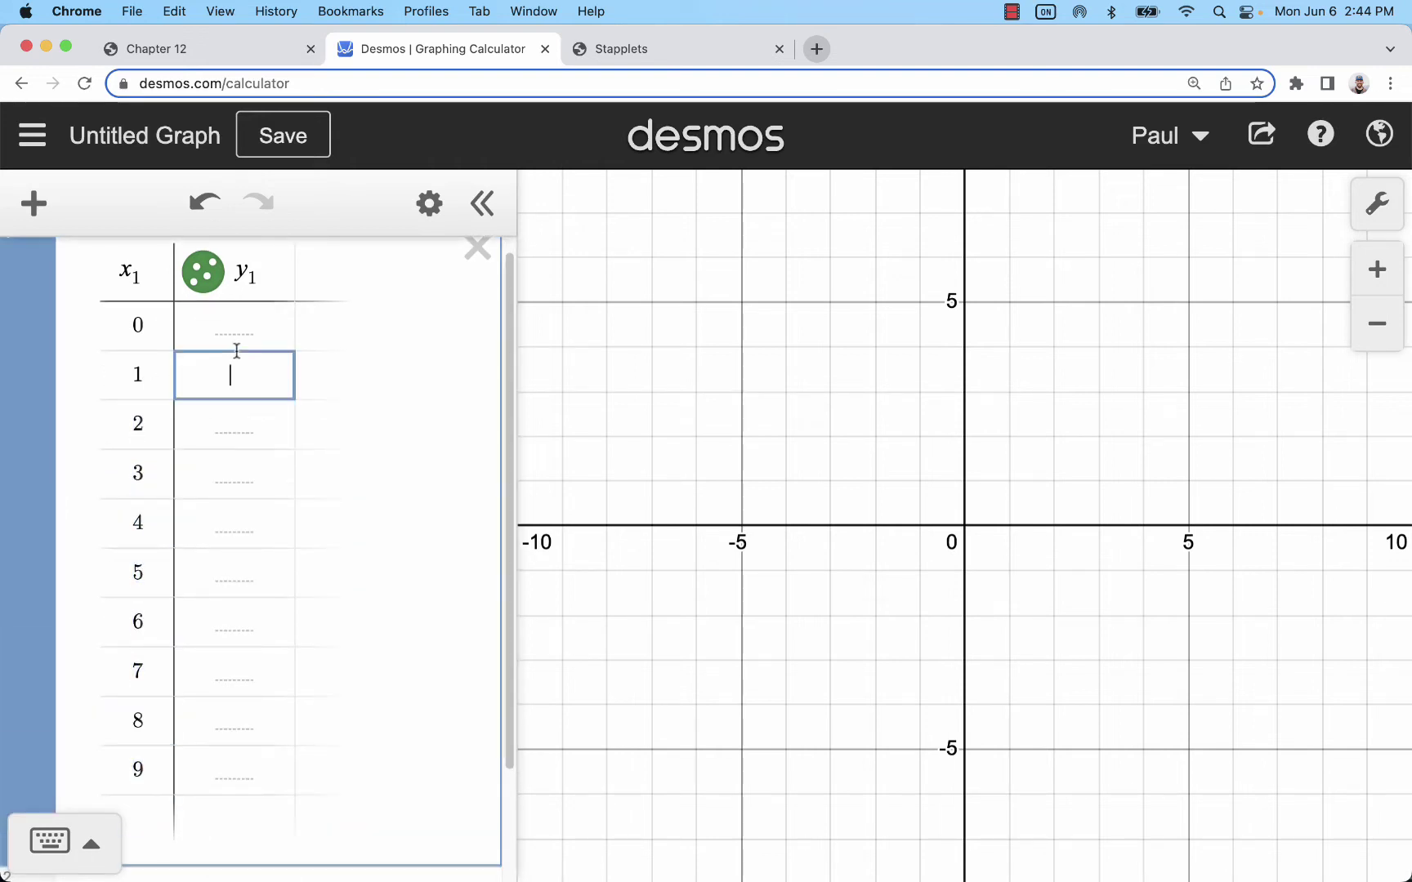
click(234, 327)
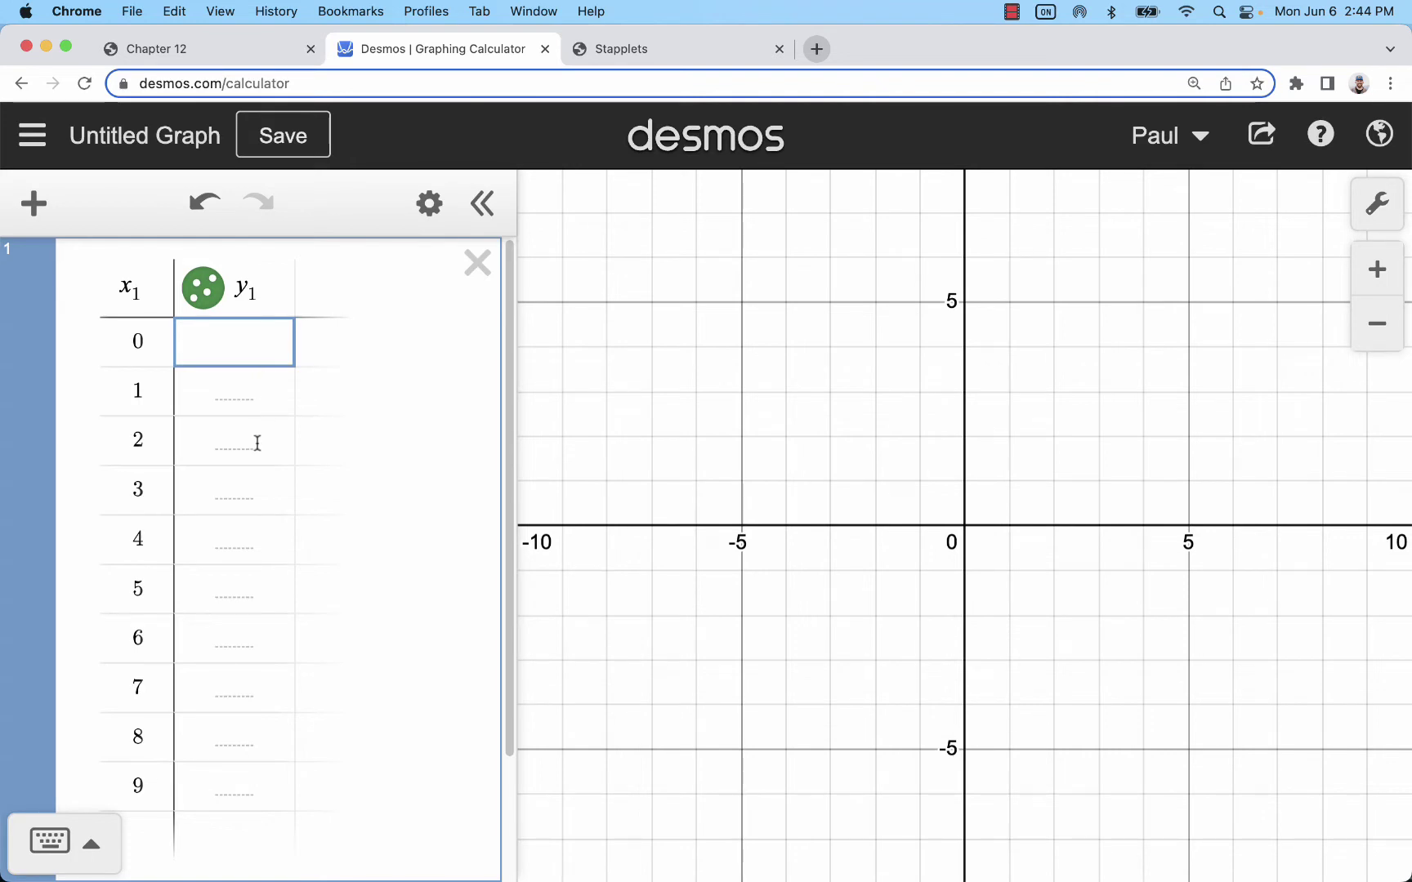
text(20)
key(Return)
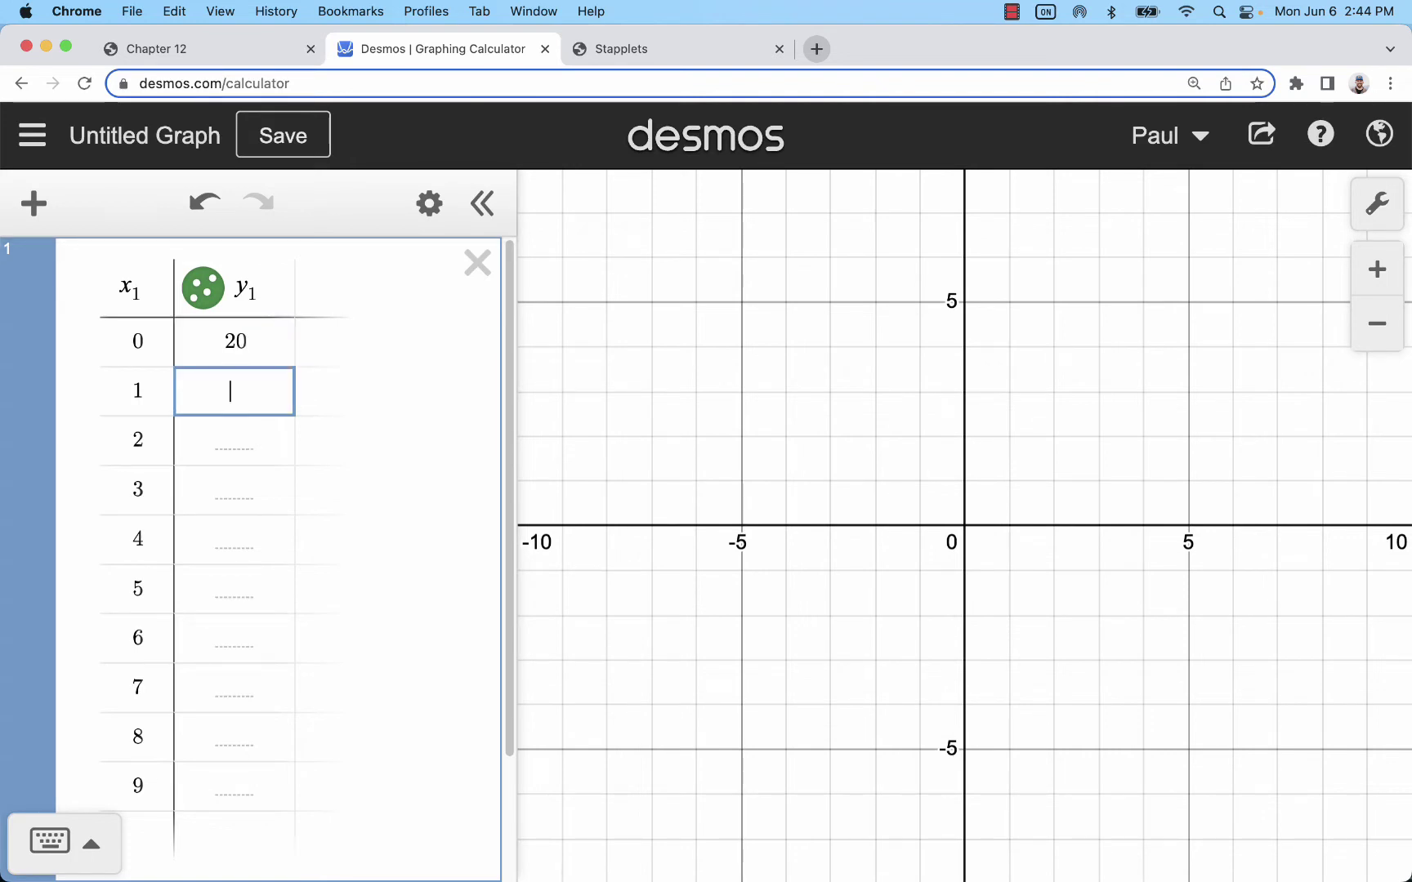
text(18)
key(Return)
text(16)
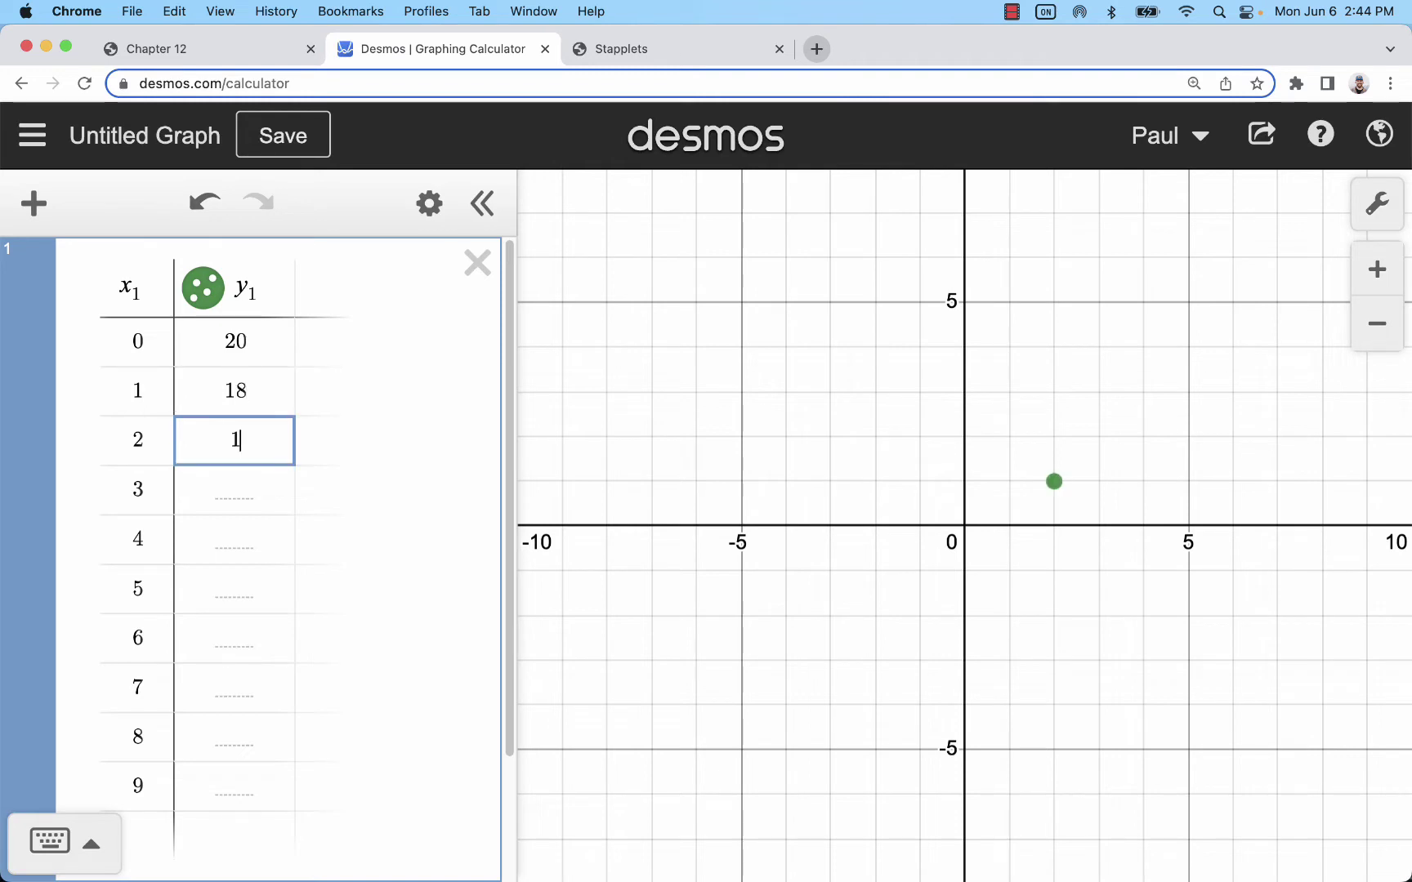
key(Return)
text(4)
key(Return)
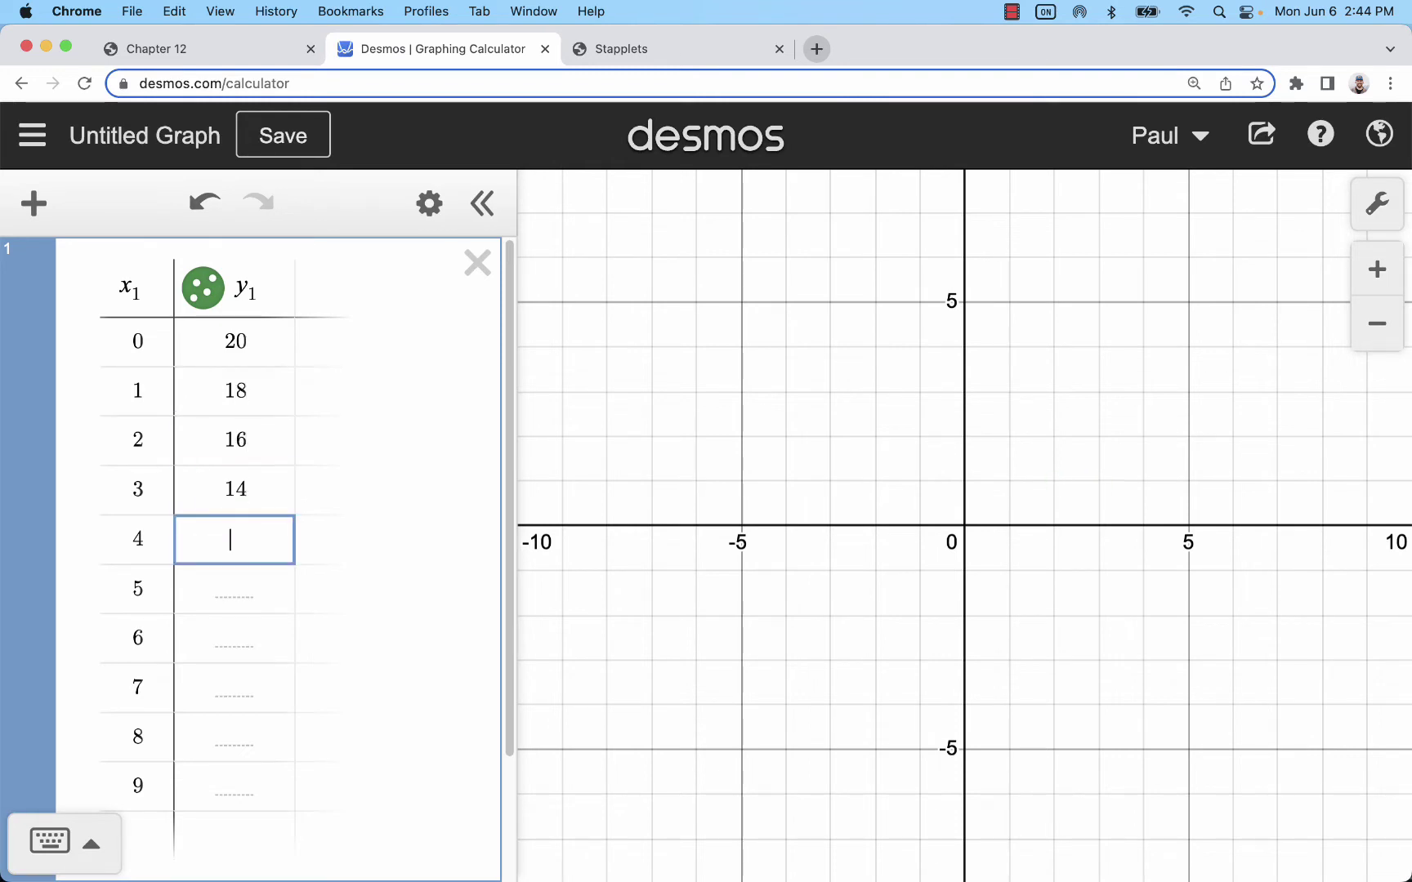
text(12)
key(Return)
text(10)
key(Return)
text(8)
key(Return)
text(6)
key(Return)
text(4)
key(Return)
text(2)
key(Return)
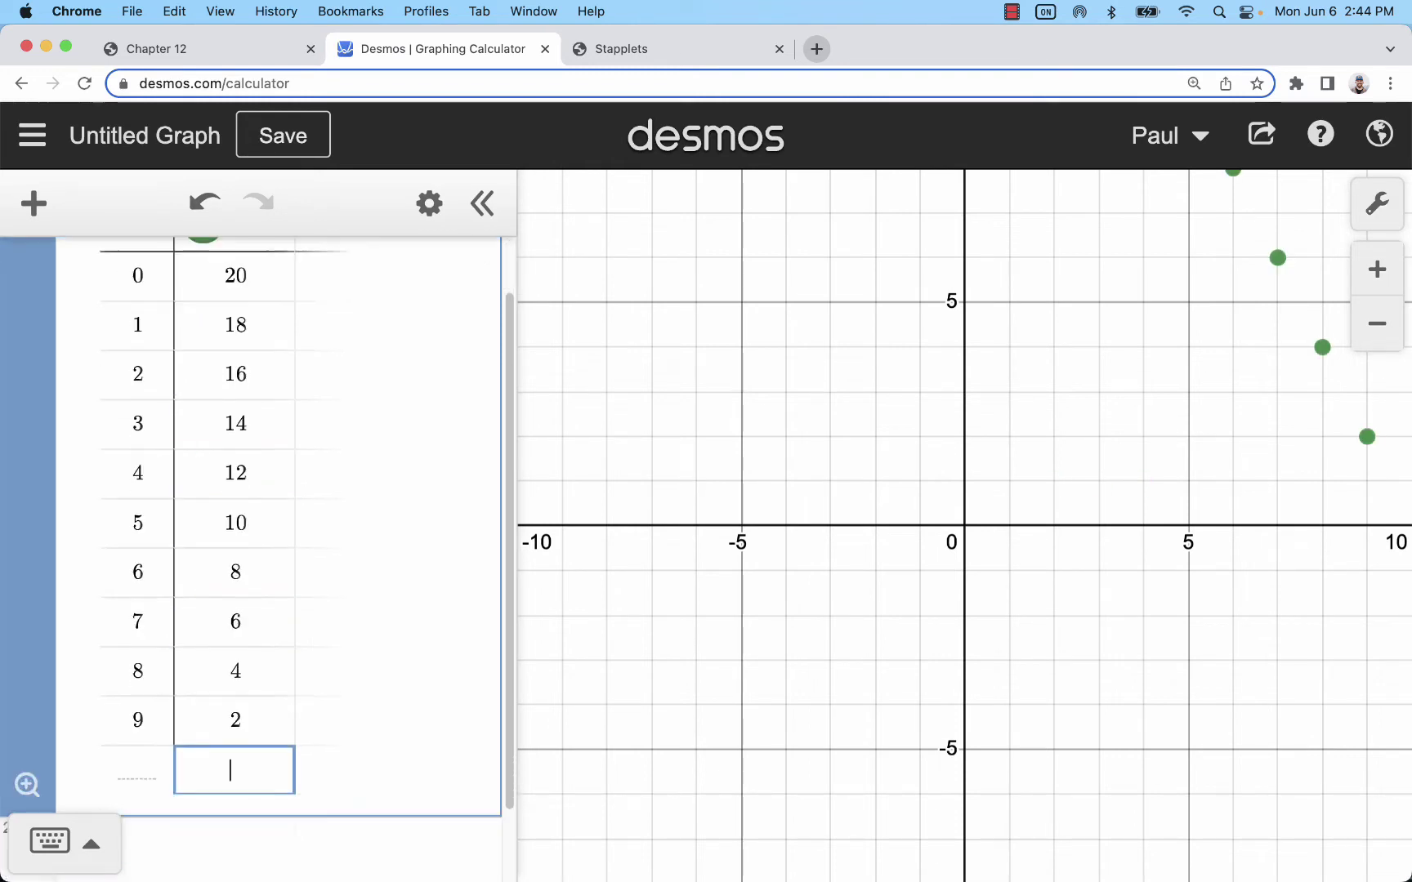
Zoom the graph to fit all of the table's points.
click(27, 699)
click(28, 698)
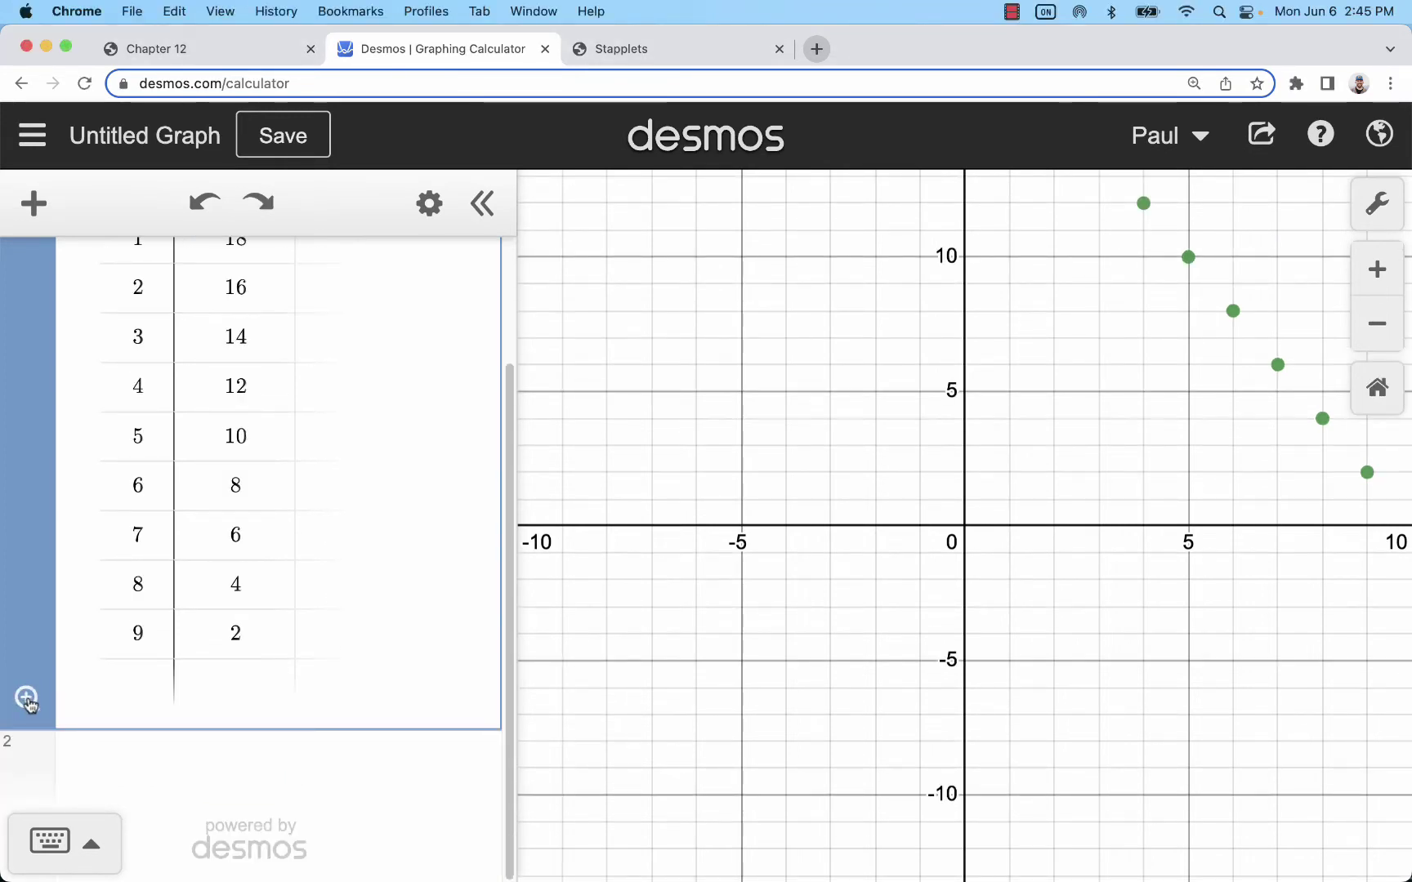
click(27, 699)
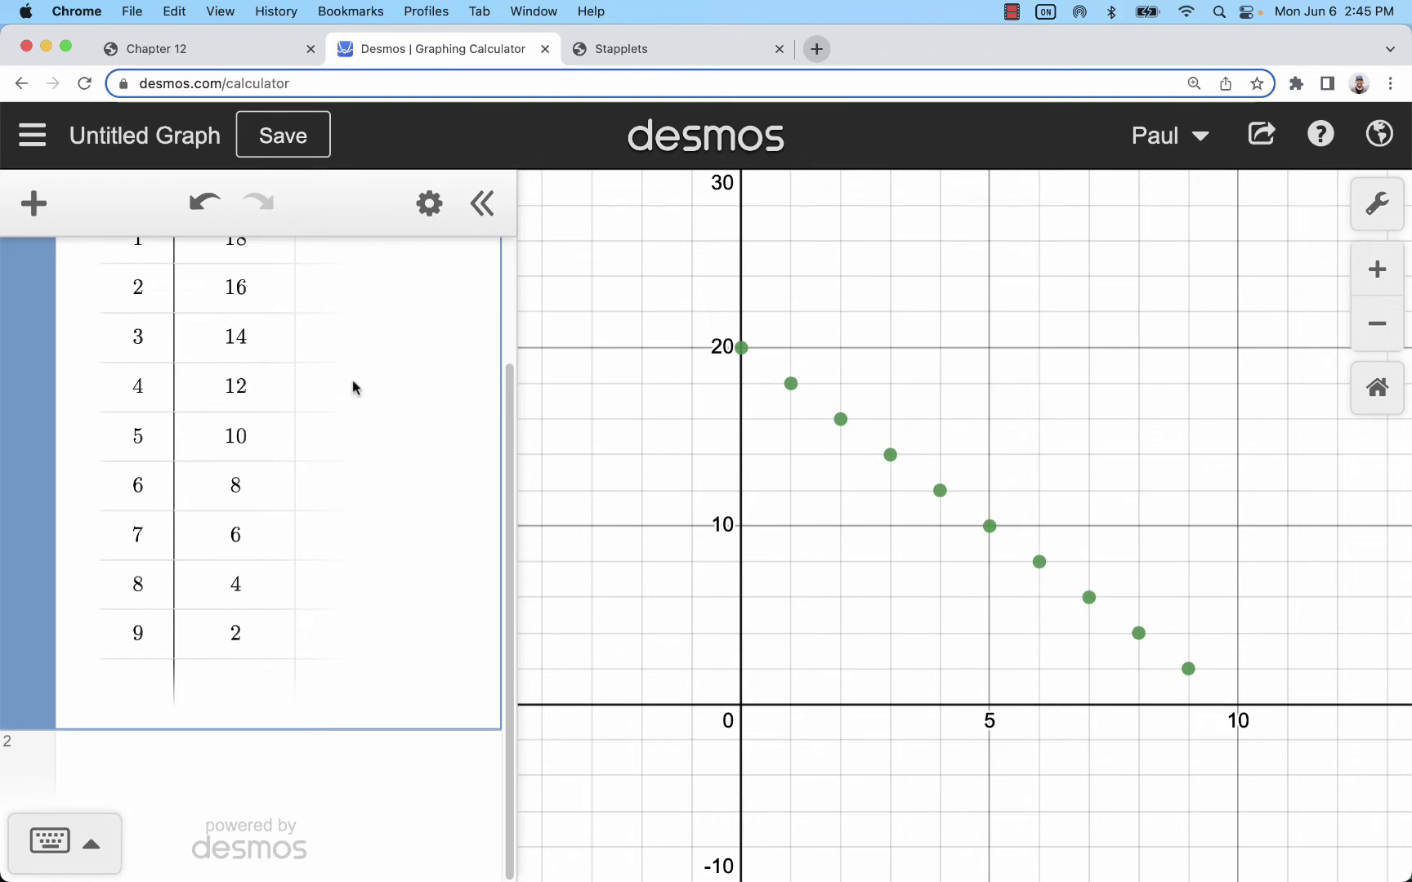
scroll(353, 387, up, 3)
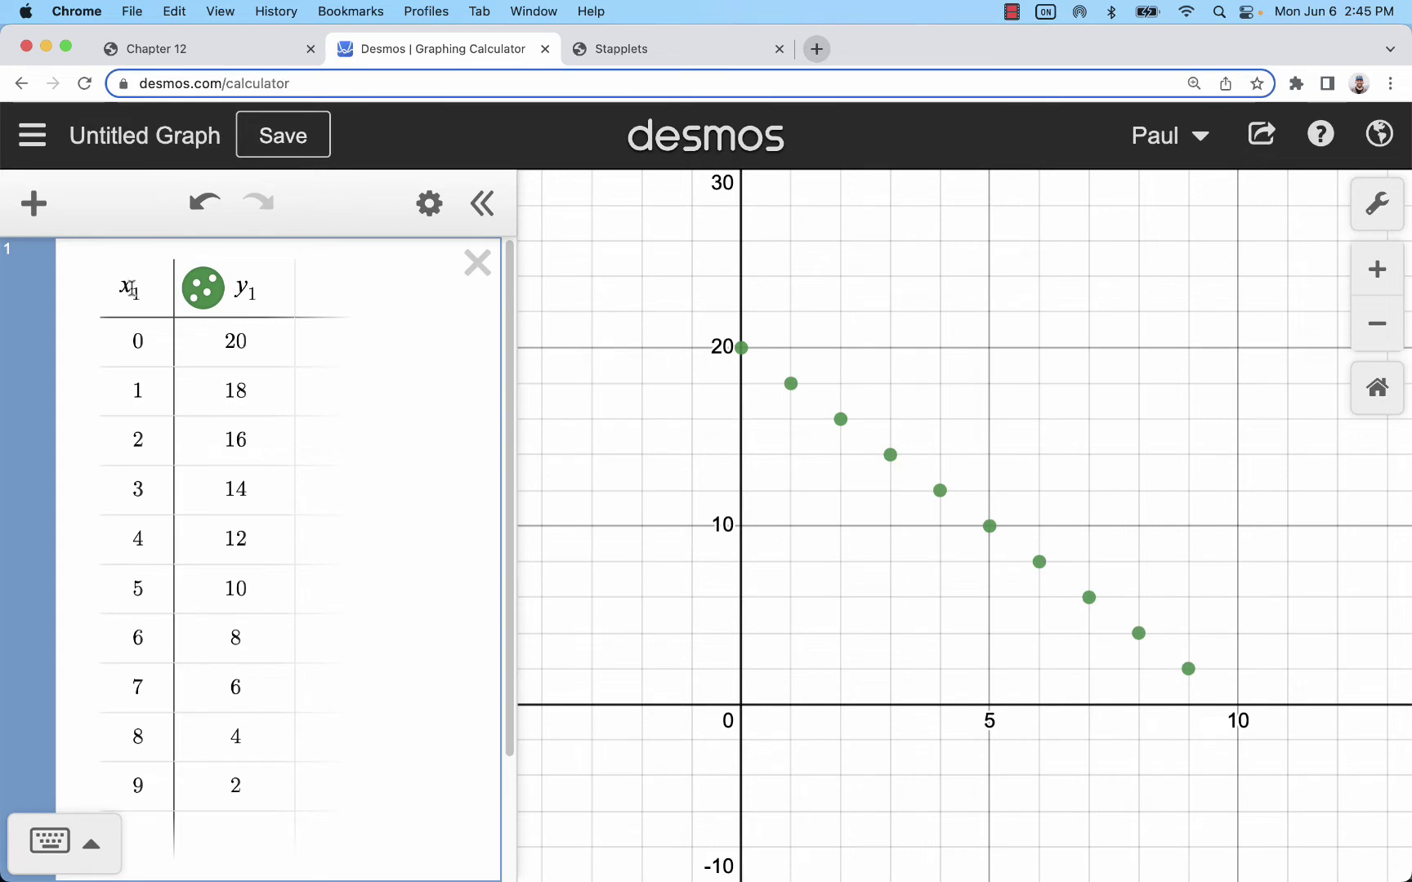
drag(136, 290, 114, 285)
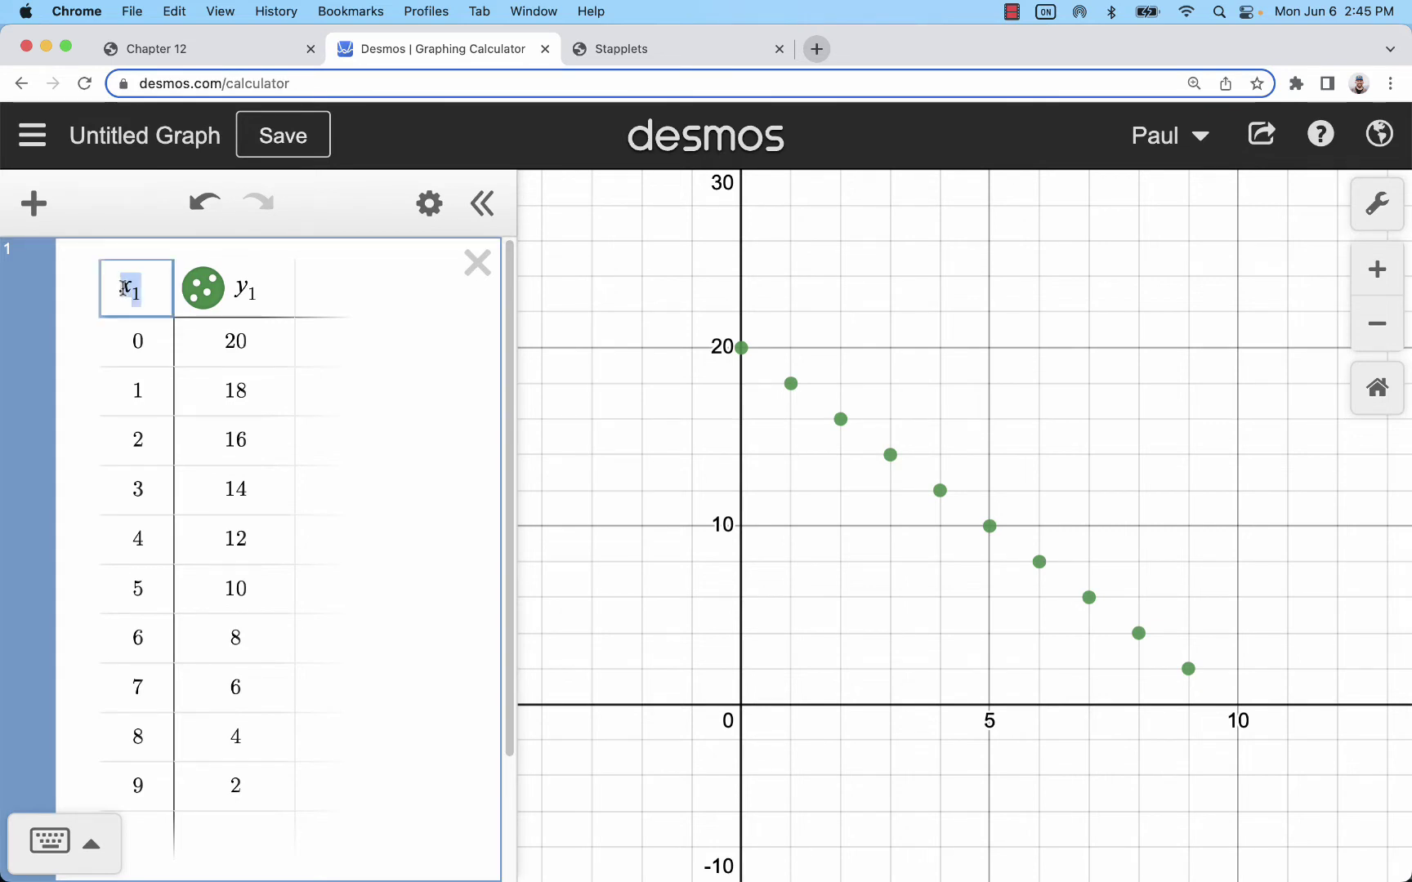
drag(257, 290, 235, 288)
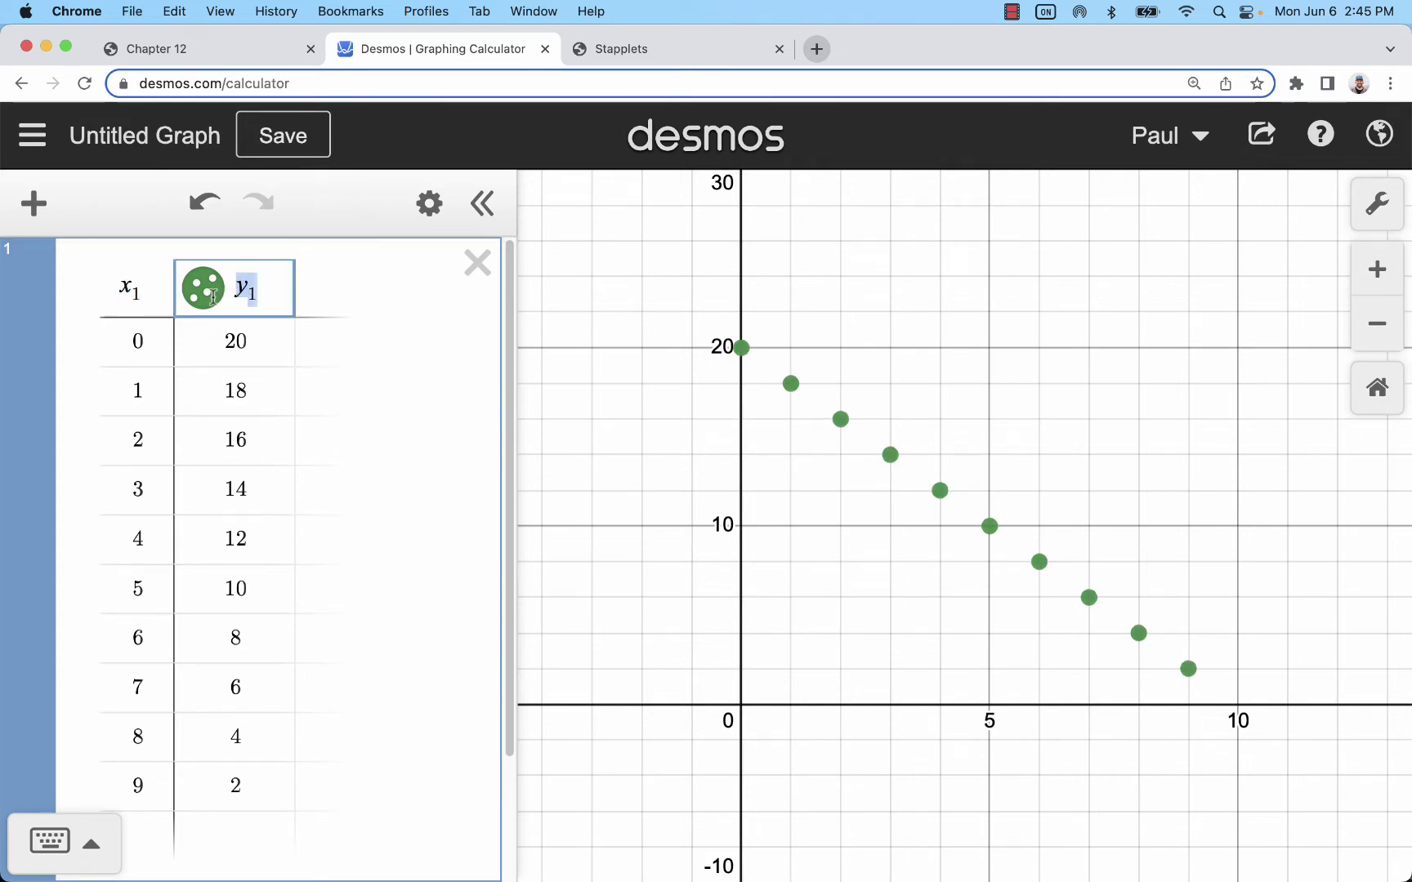
scroll(406, 473, down, 3)
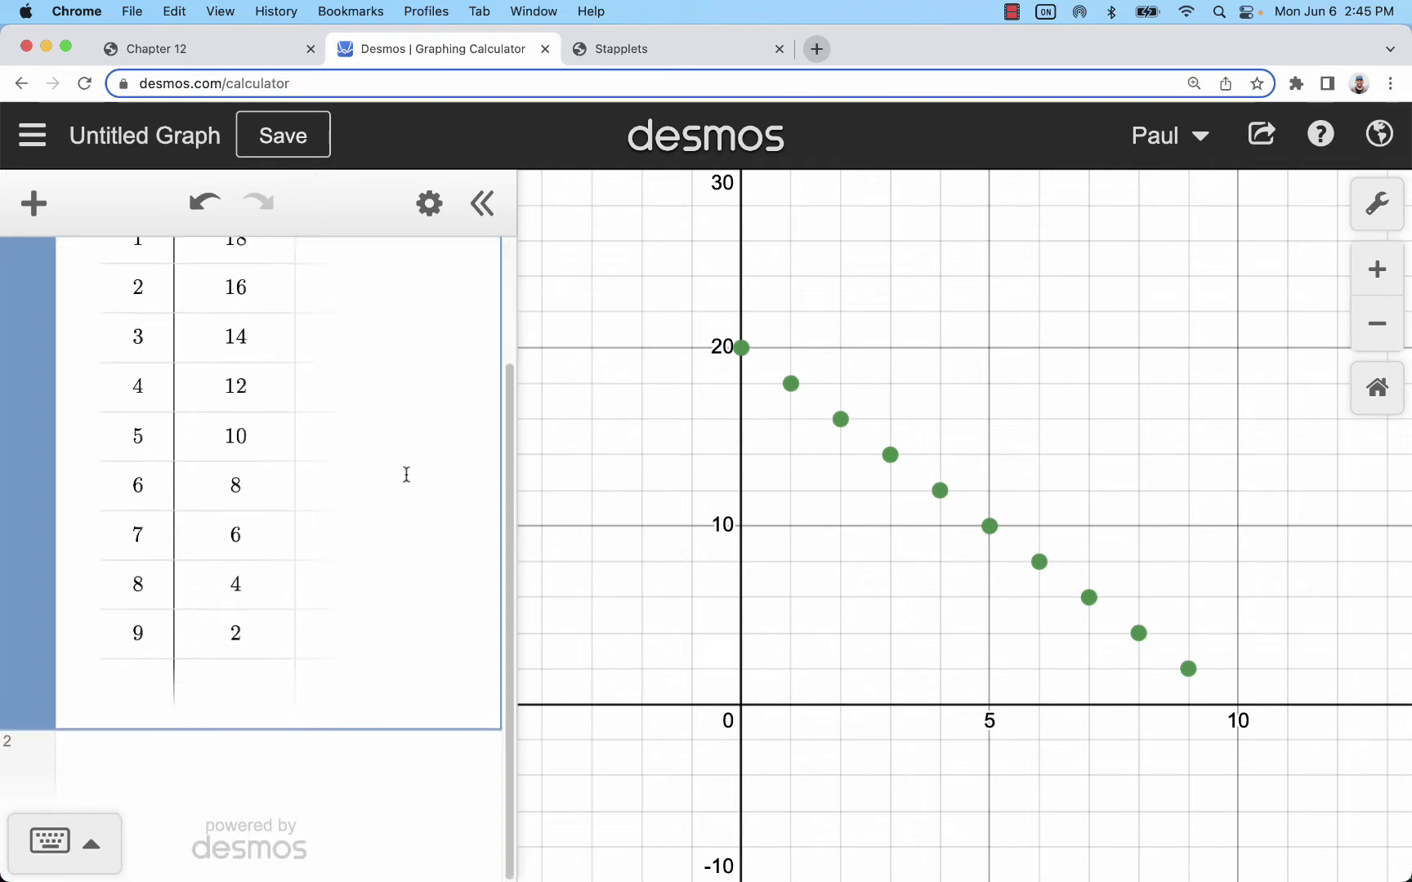
Enter the linear regression y1 ~ a + bx1 in a new expression below the table and review its statistics and parameters.
click(133, 775)
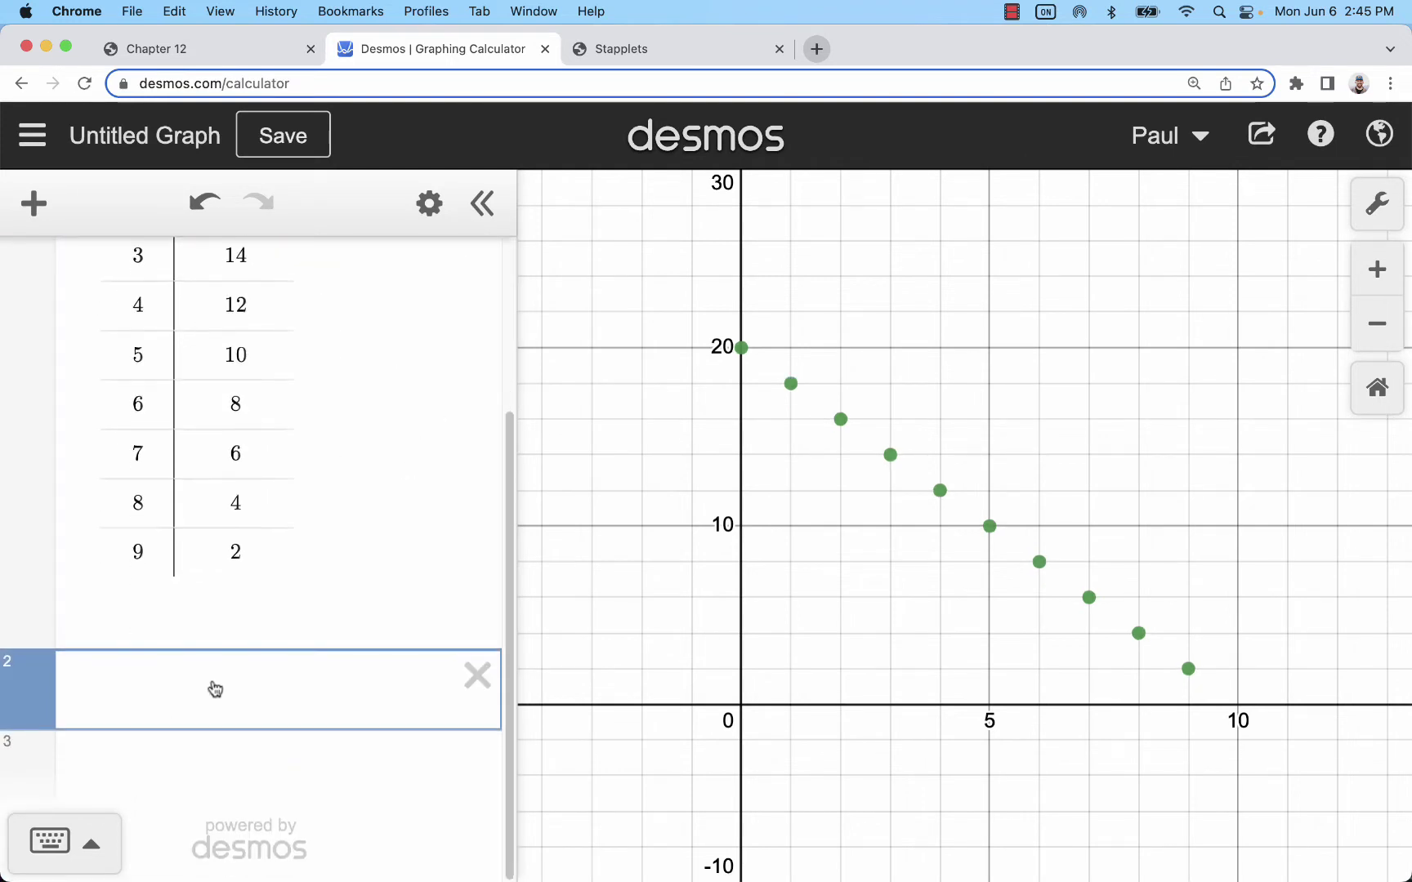
scroll(202, 673, up, 3)
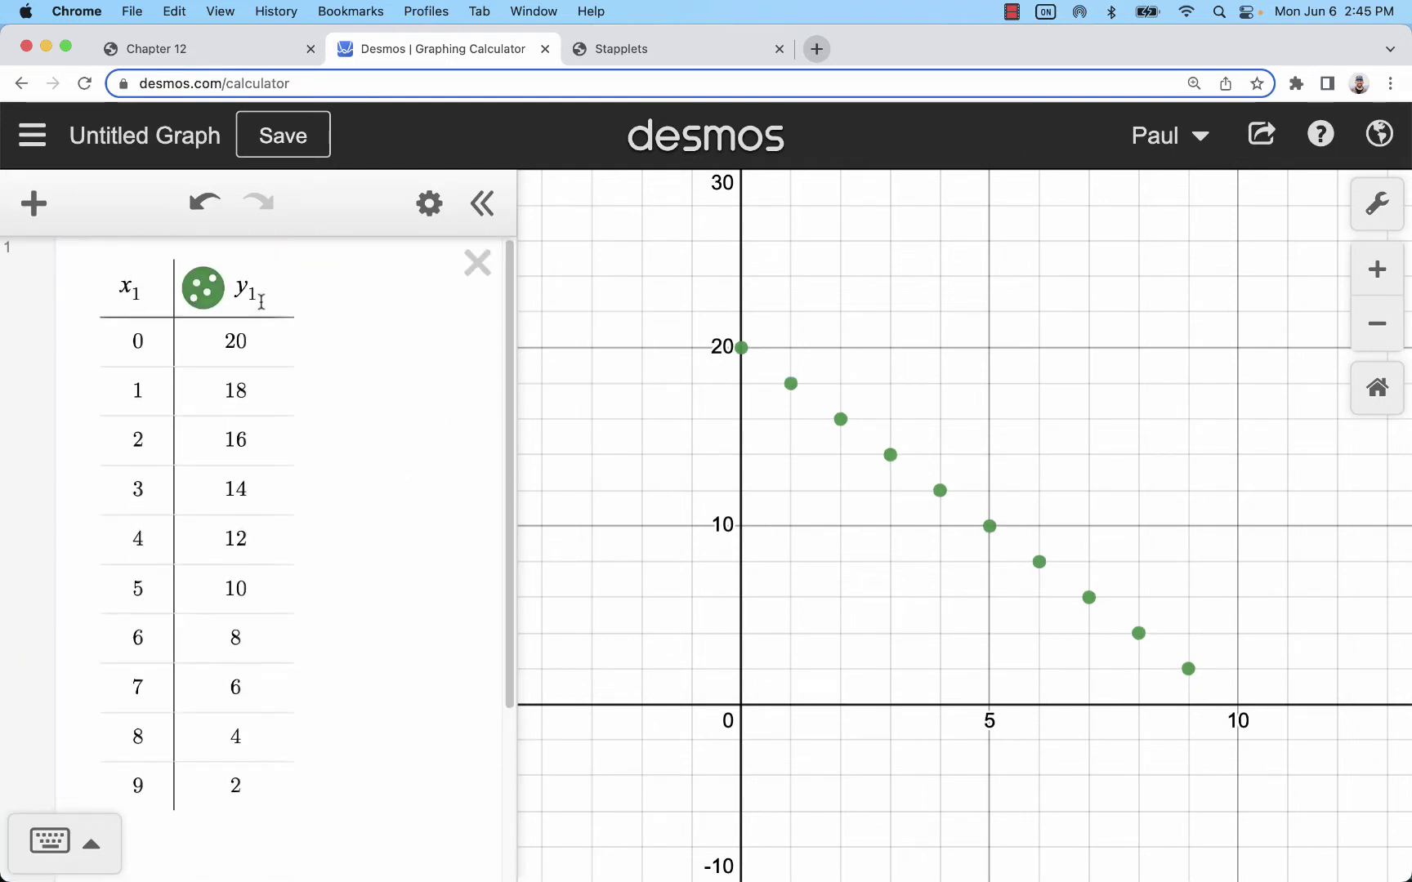
scroll(366, 353, down, 5)
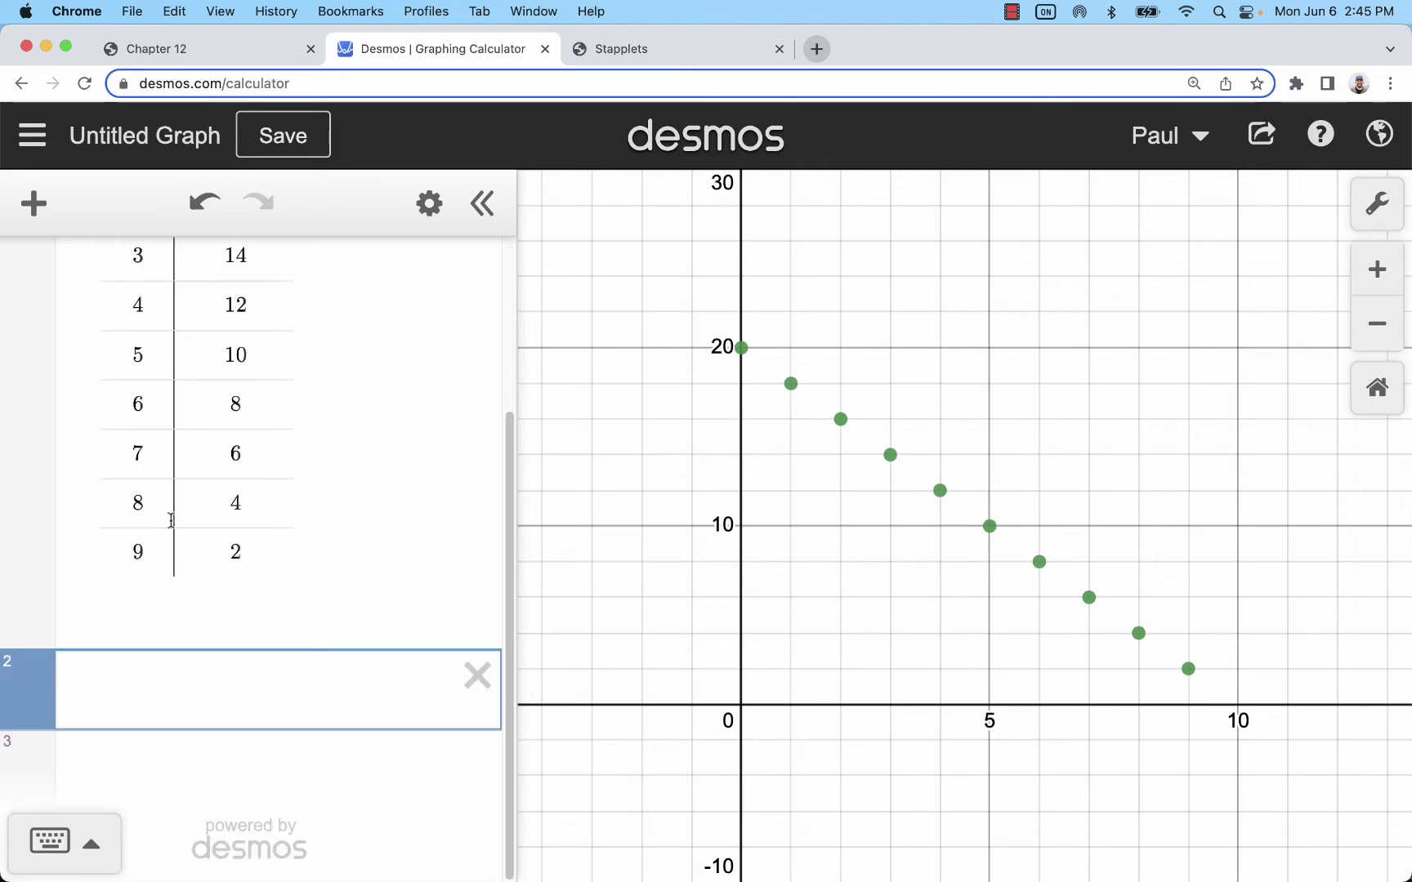
text(y1)
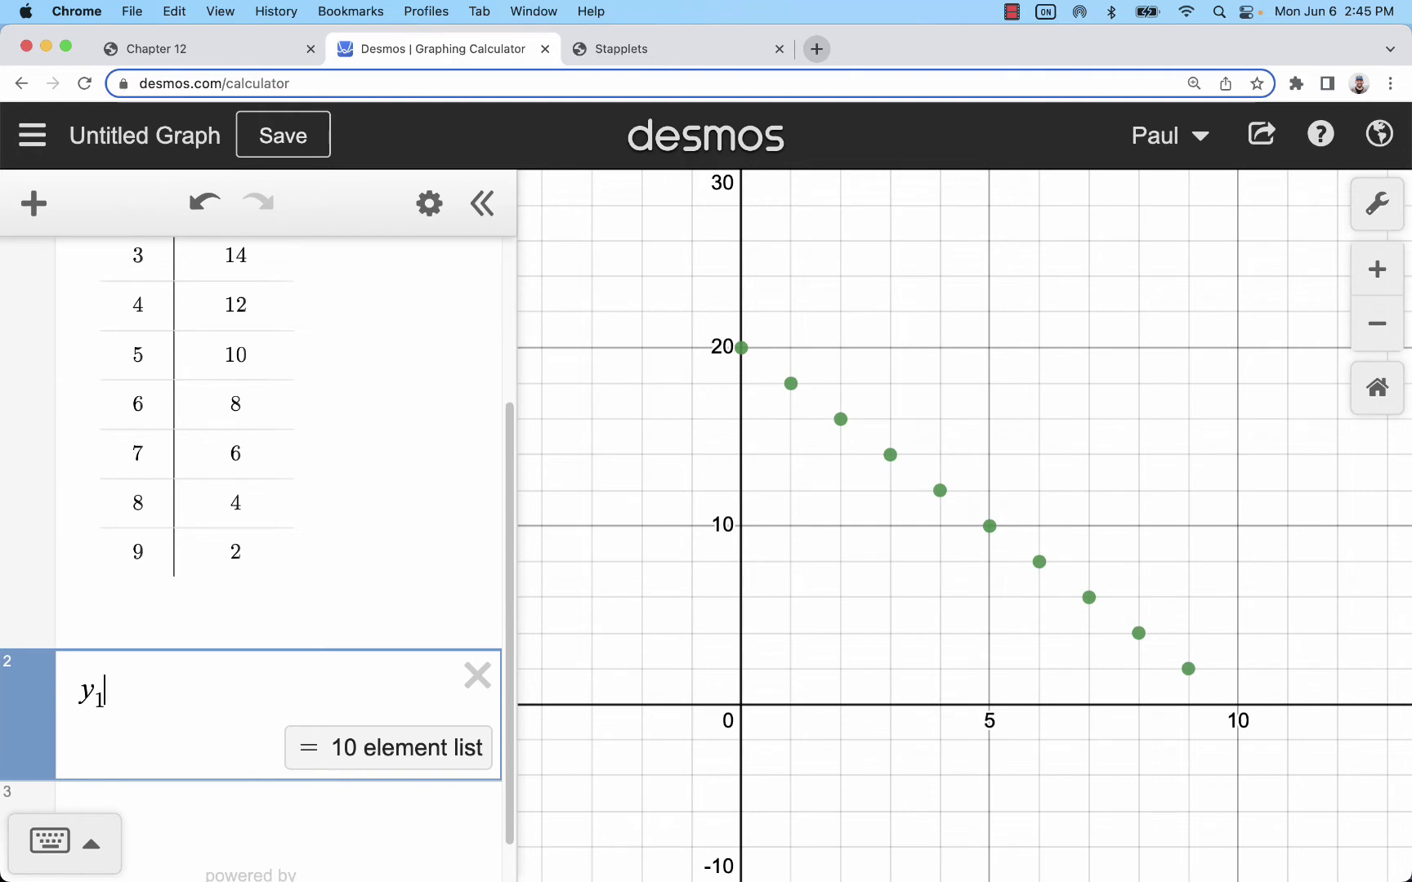
text(~)
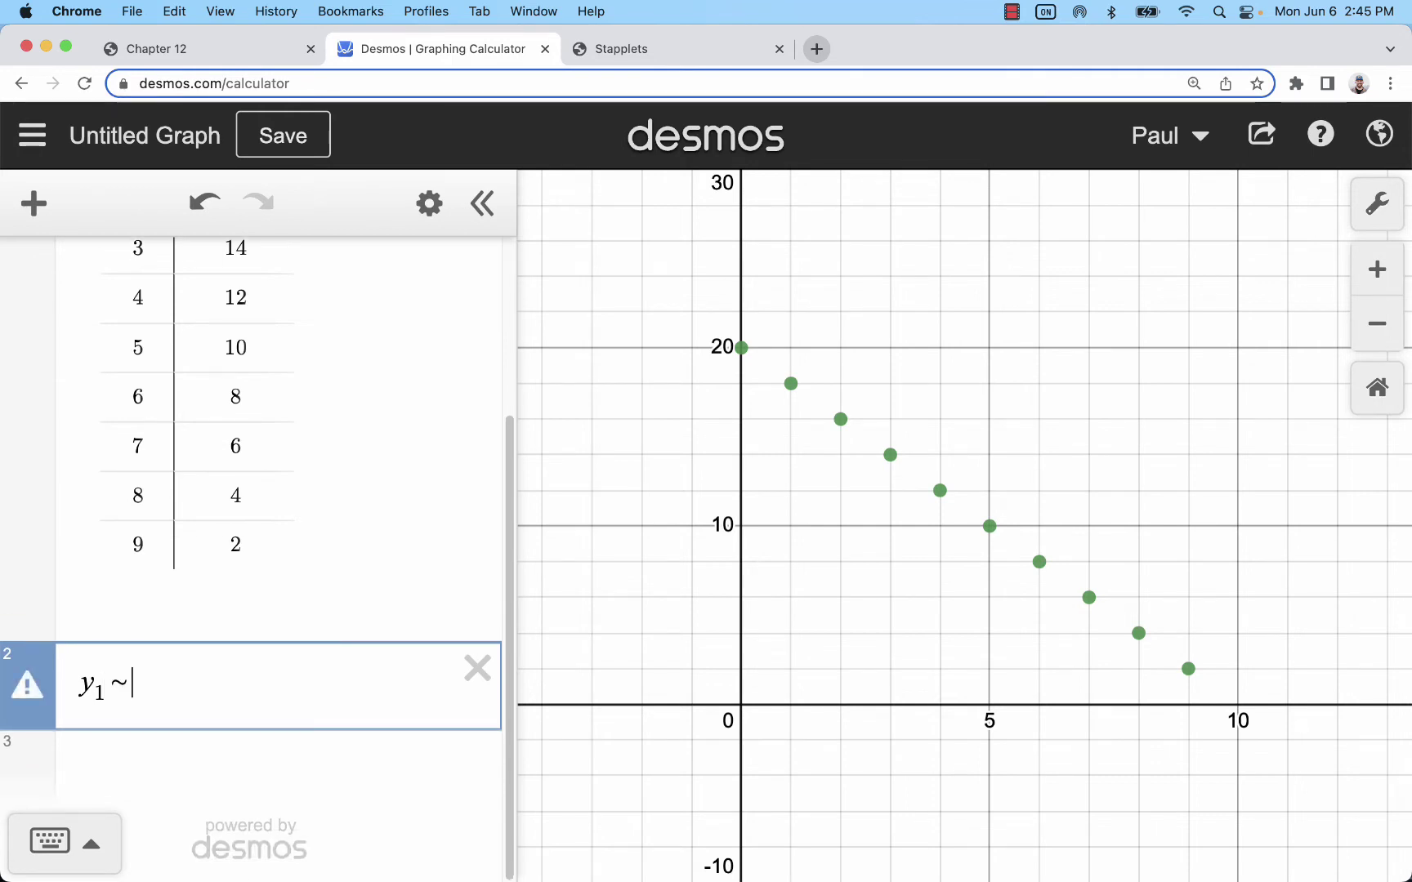
text(a+b)
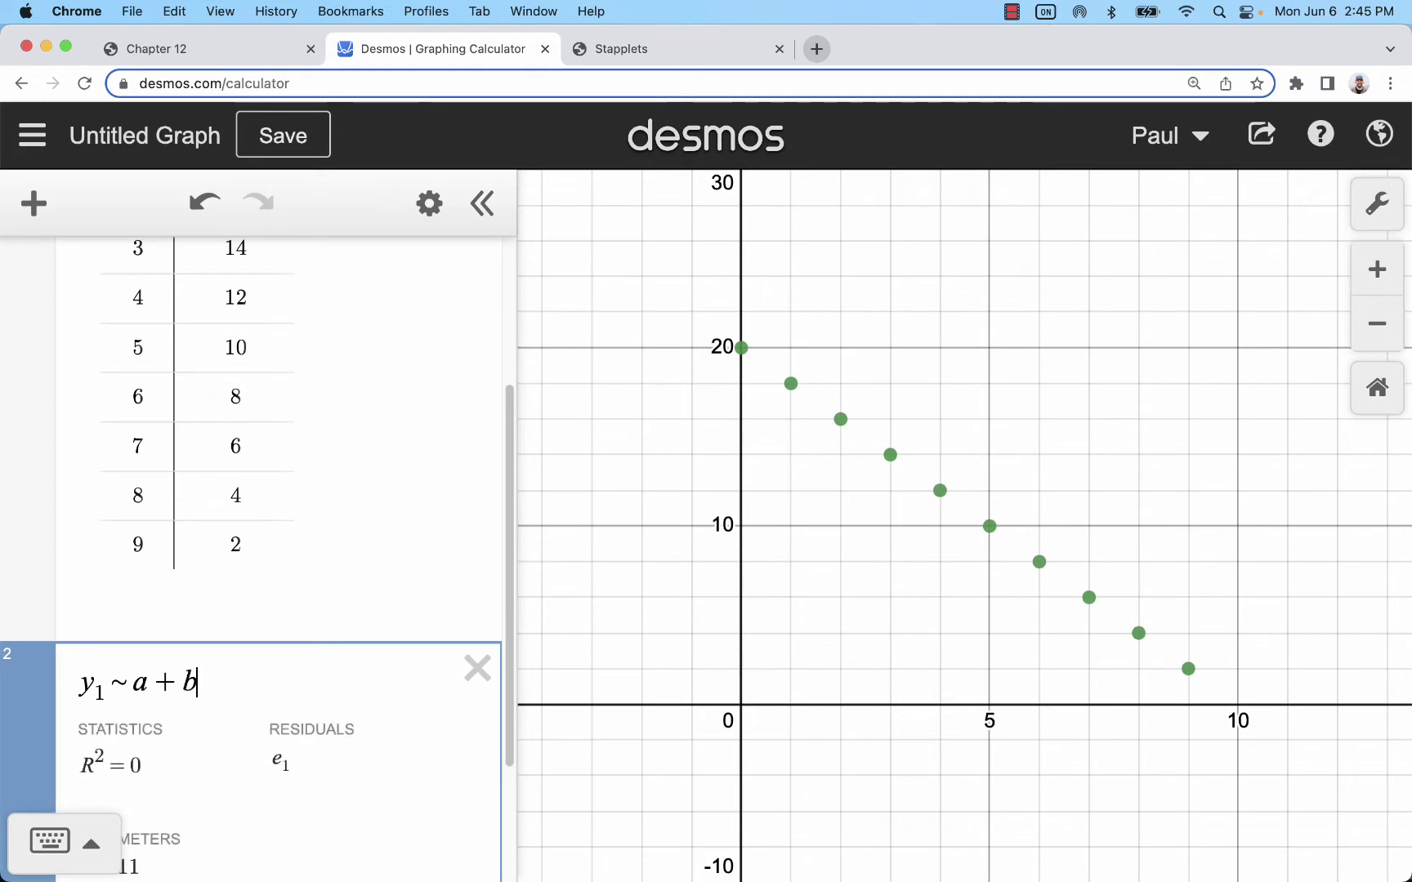
text(x1)
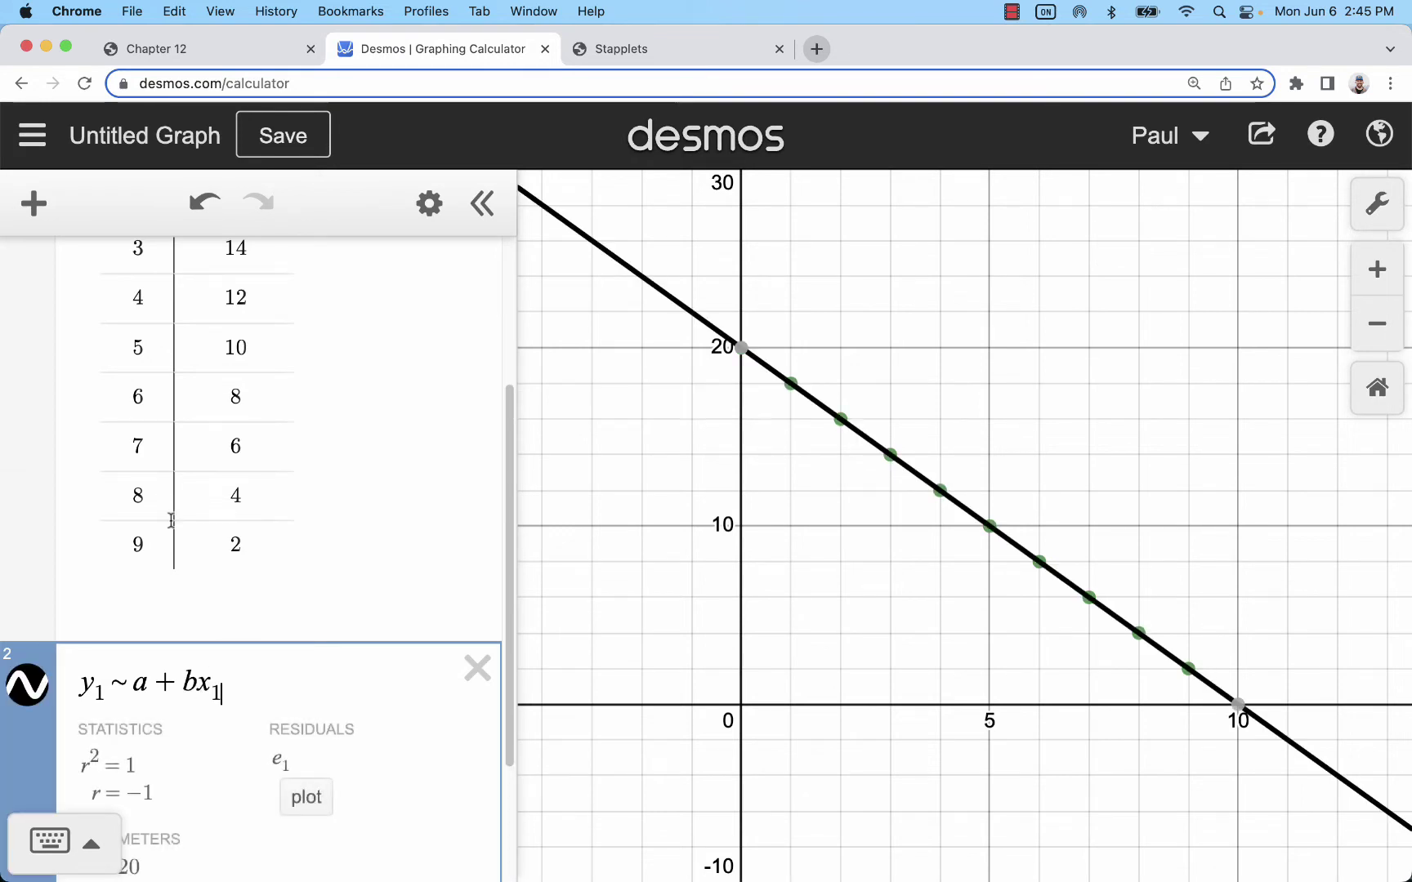
scroll(212, 512, down, 4)
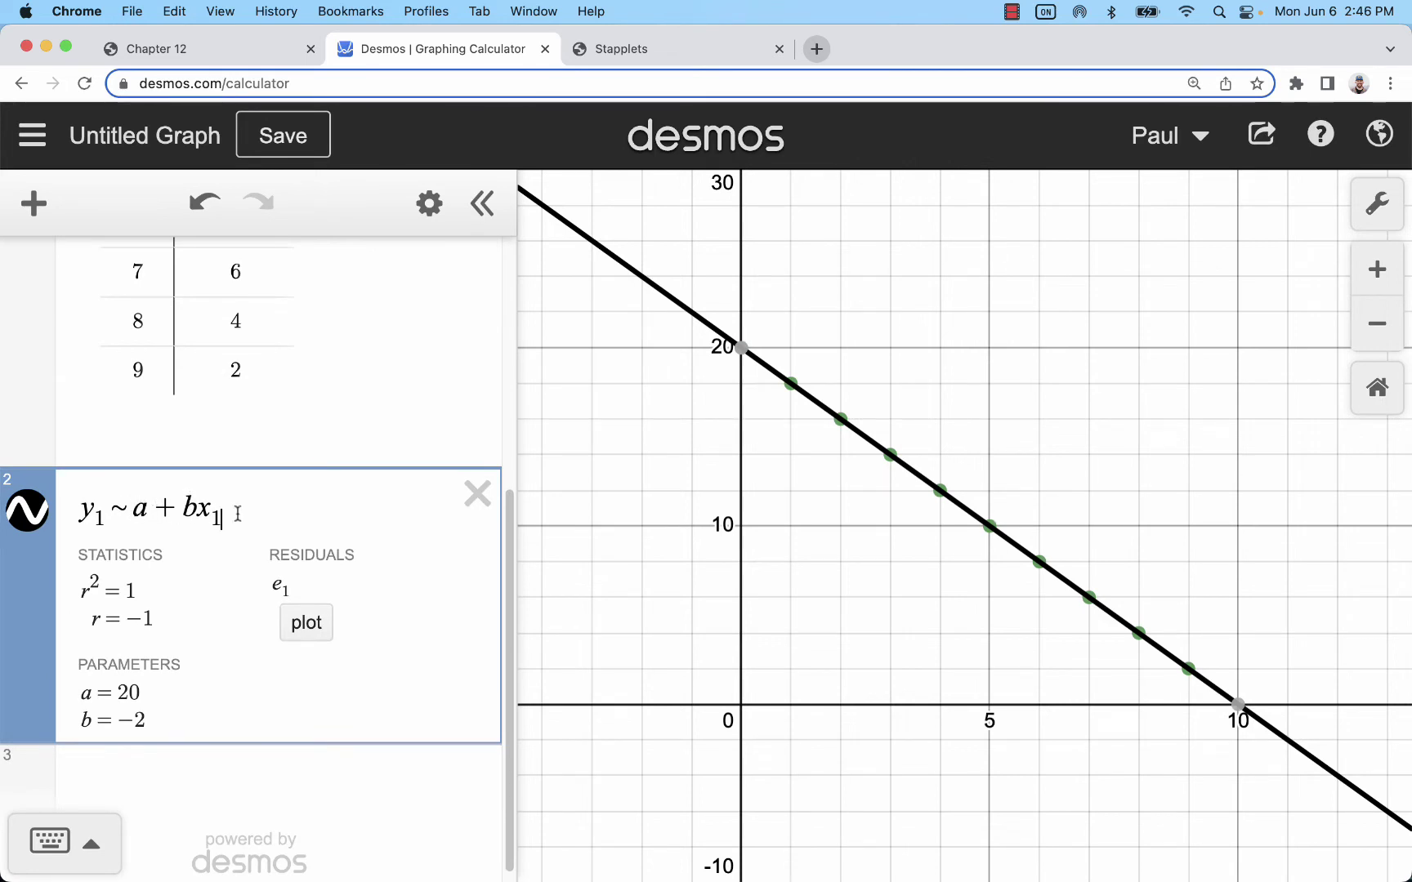
scroll(277, 522, up, 5)
scroll(188, 568, down, 5)
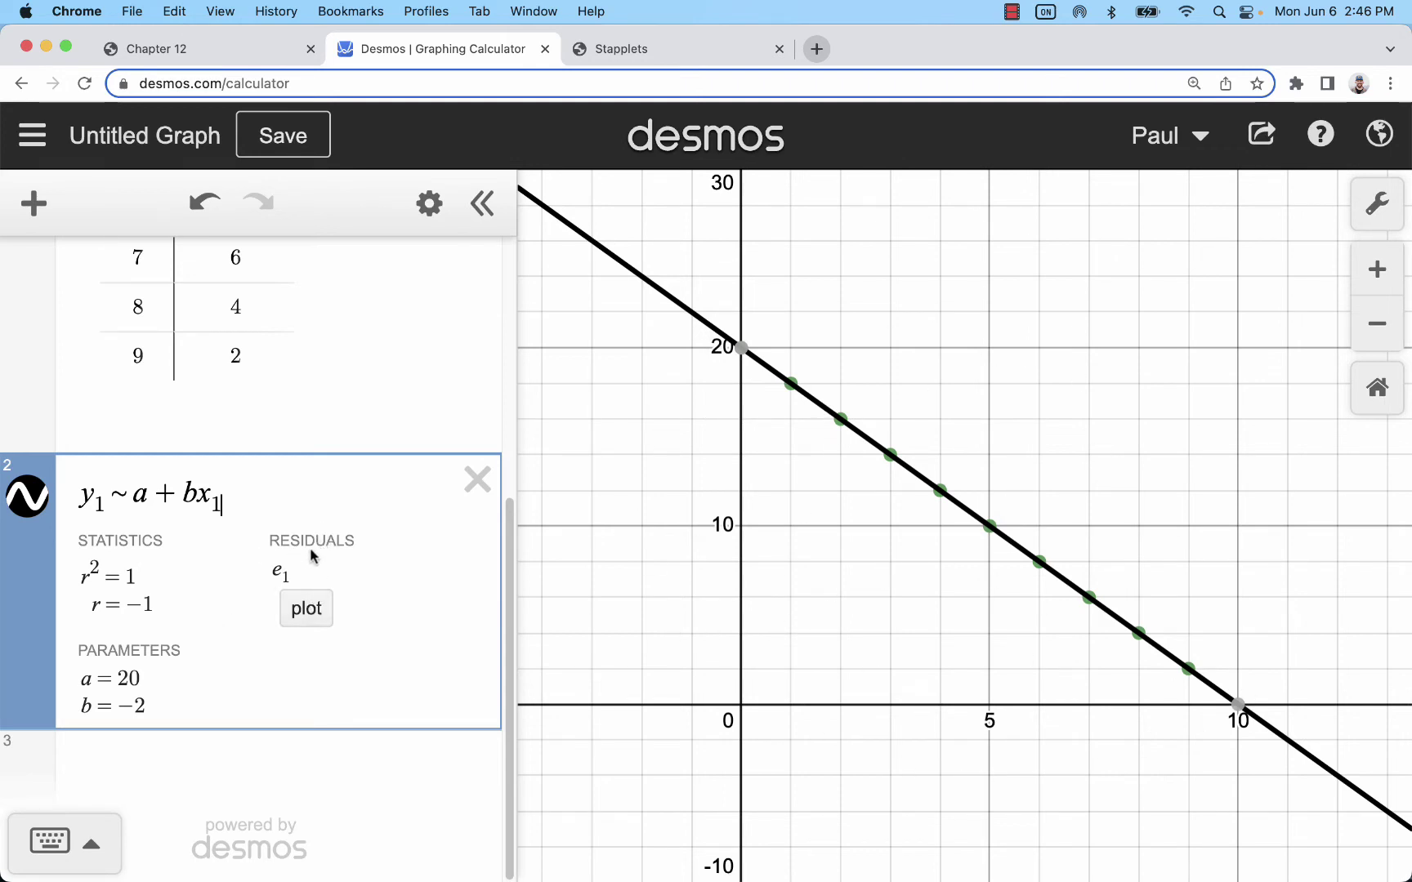
Plot the regression's residuals and compare the e1 column in the table with the regression output.
click(307, 609)
scroll(362, 479, up, 5)
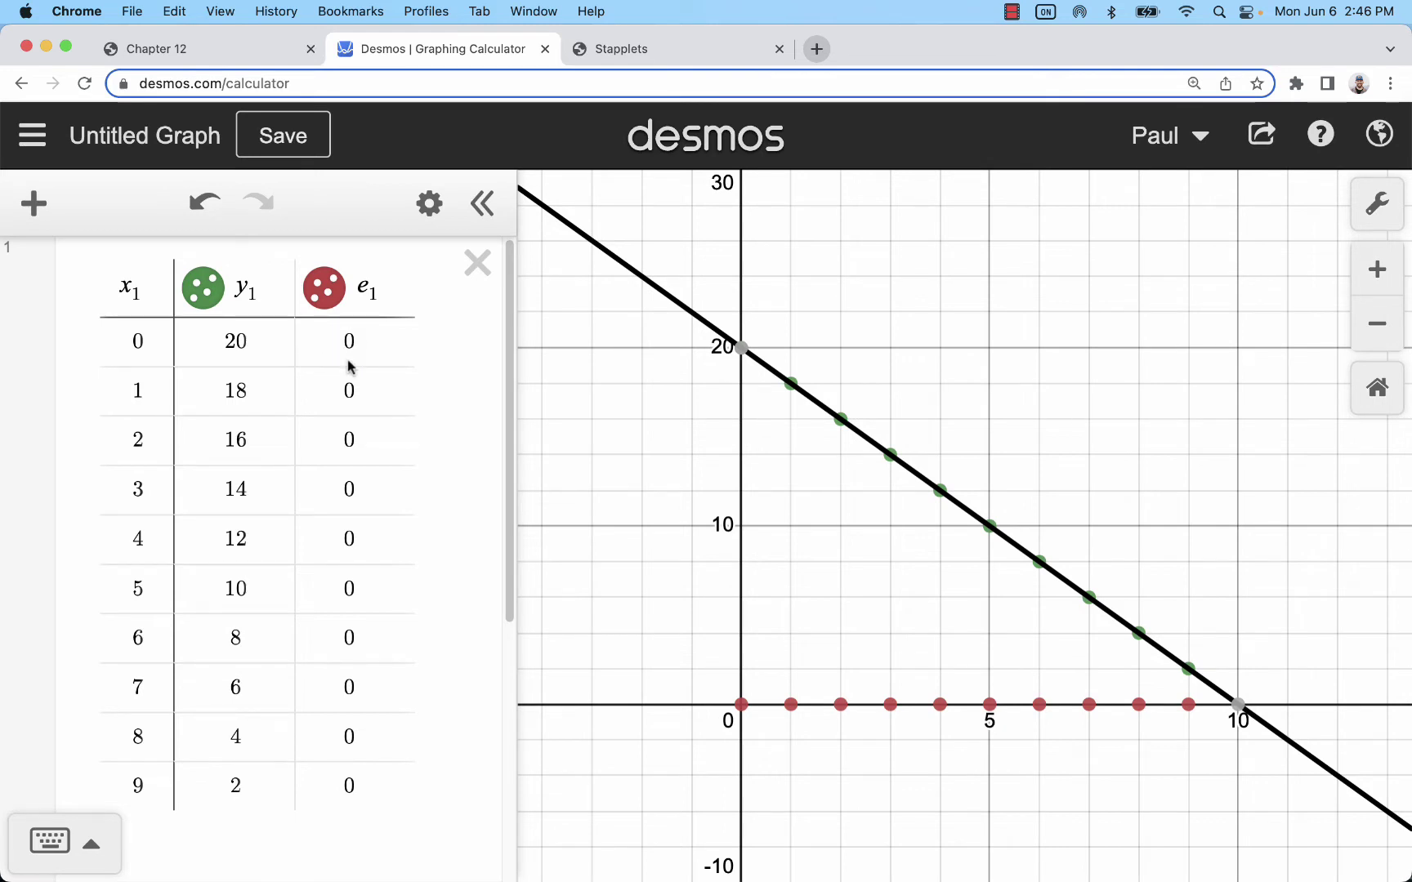
scroll(350, 365, down, 5)
scroll(88, 508, up, 5)
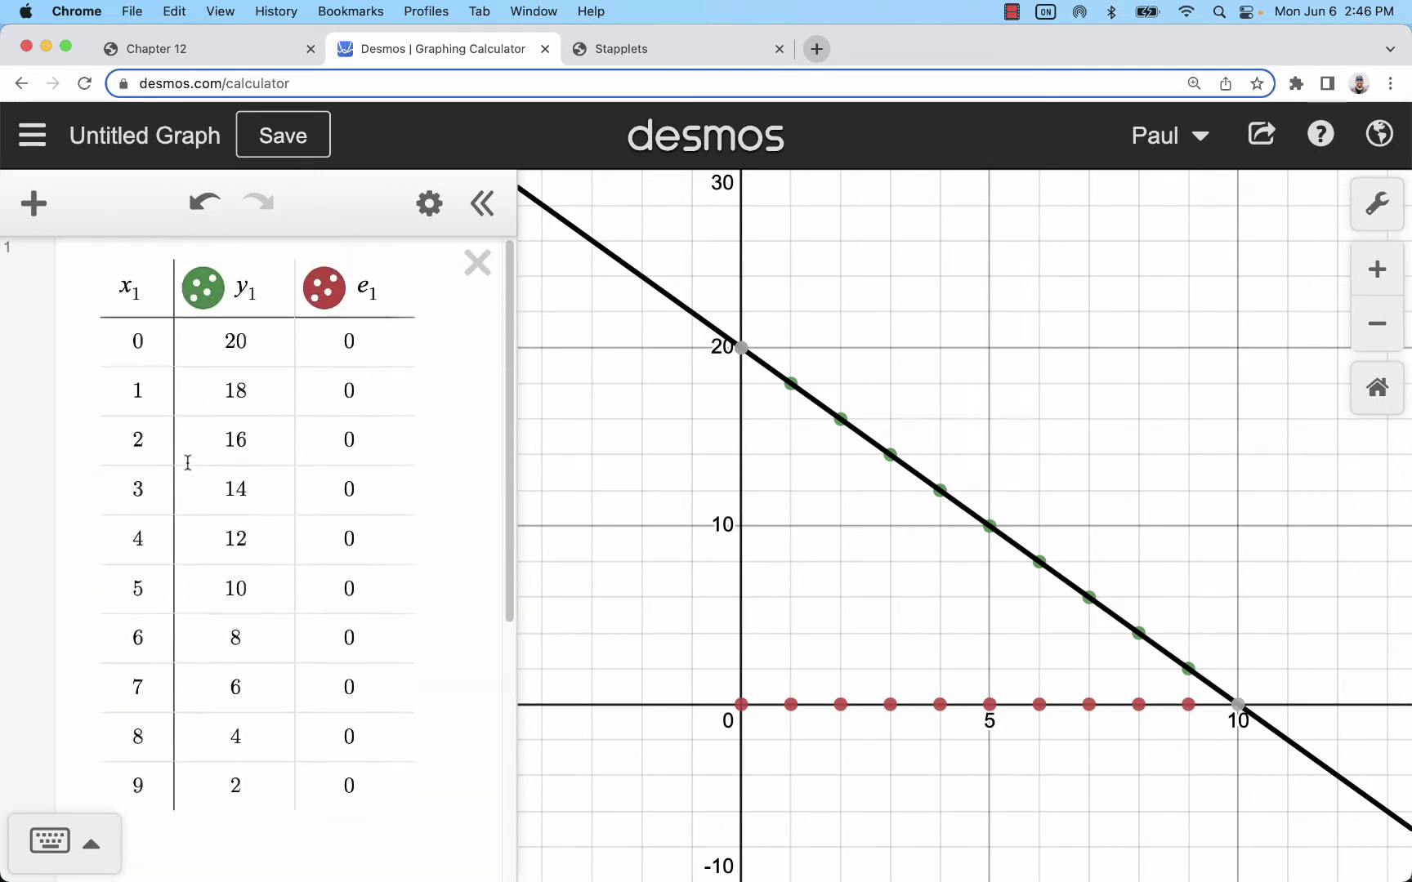
scroll(363, 390, down, 5)
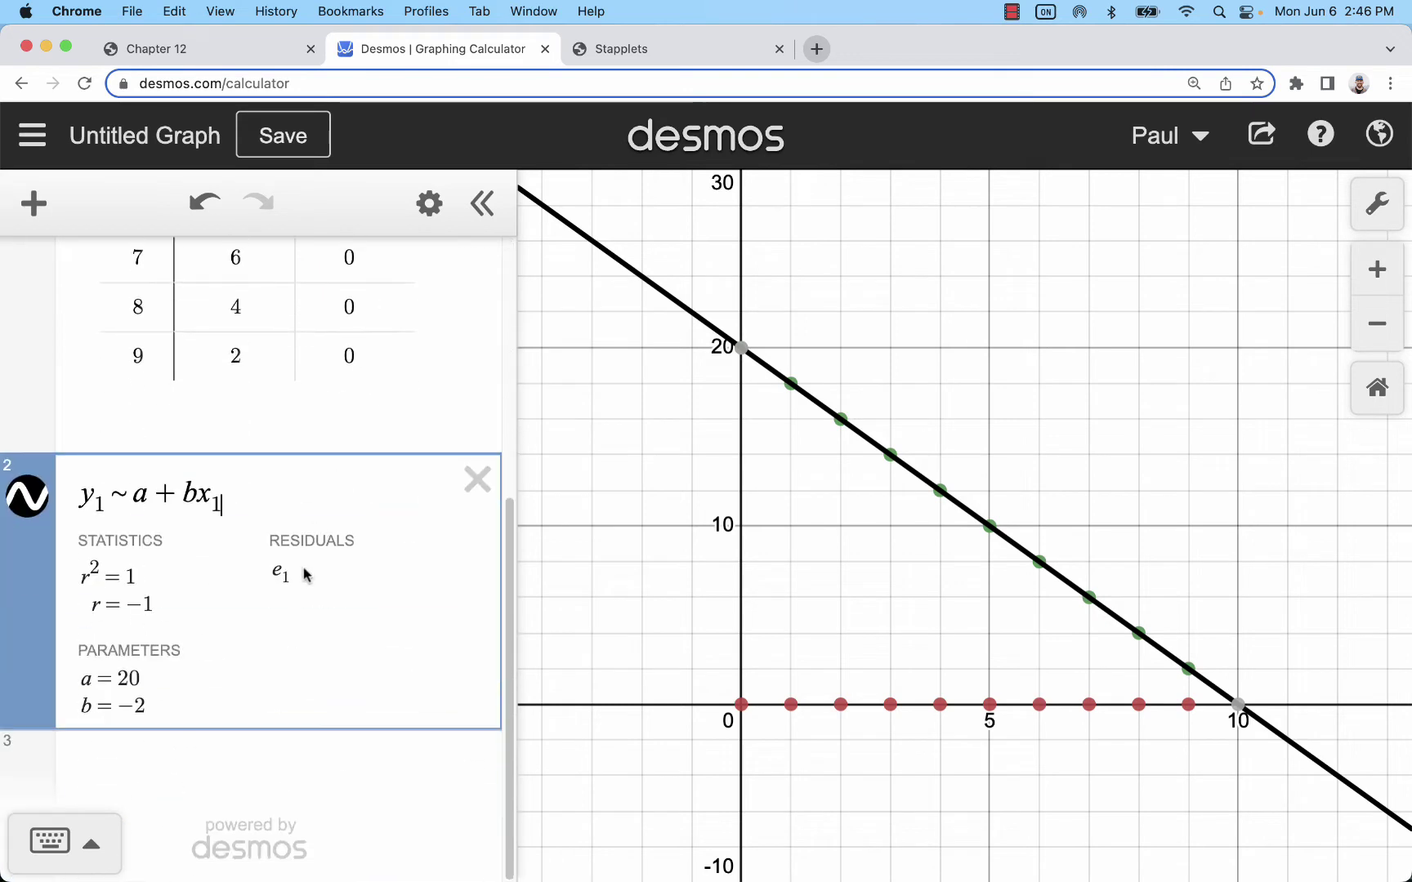
scroll(315, 435, up, 5)
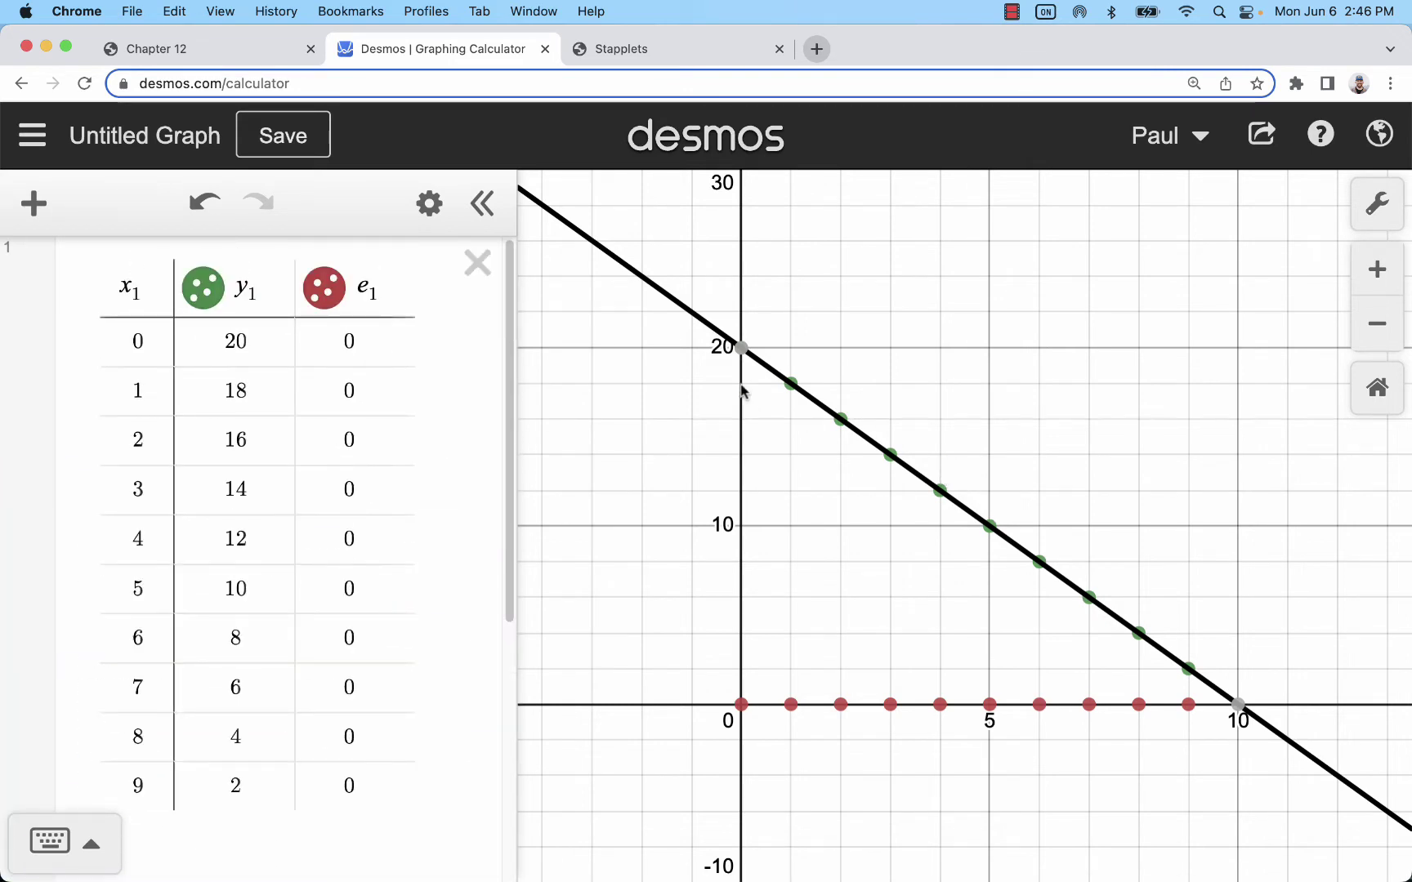
Undo the residual plot and return to the regression's statistics.
scroll(324, 480, down, 3)
scroll(326, 488, down, 4)
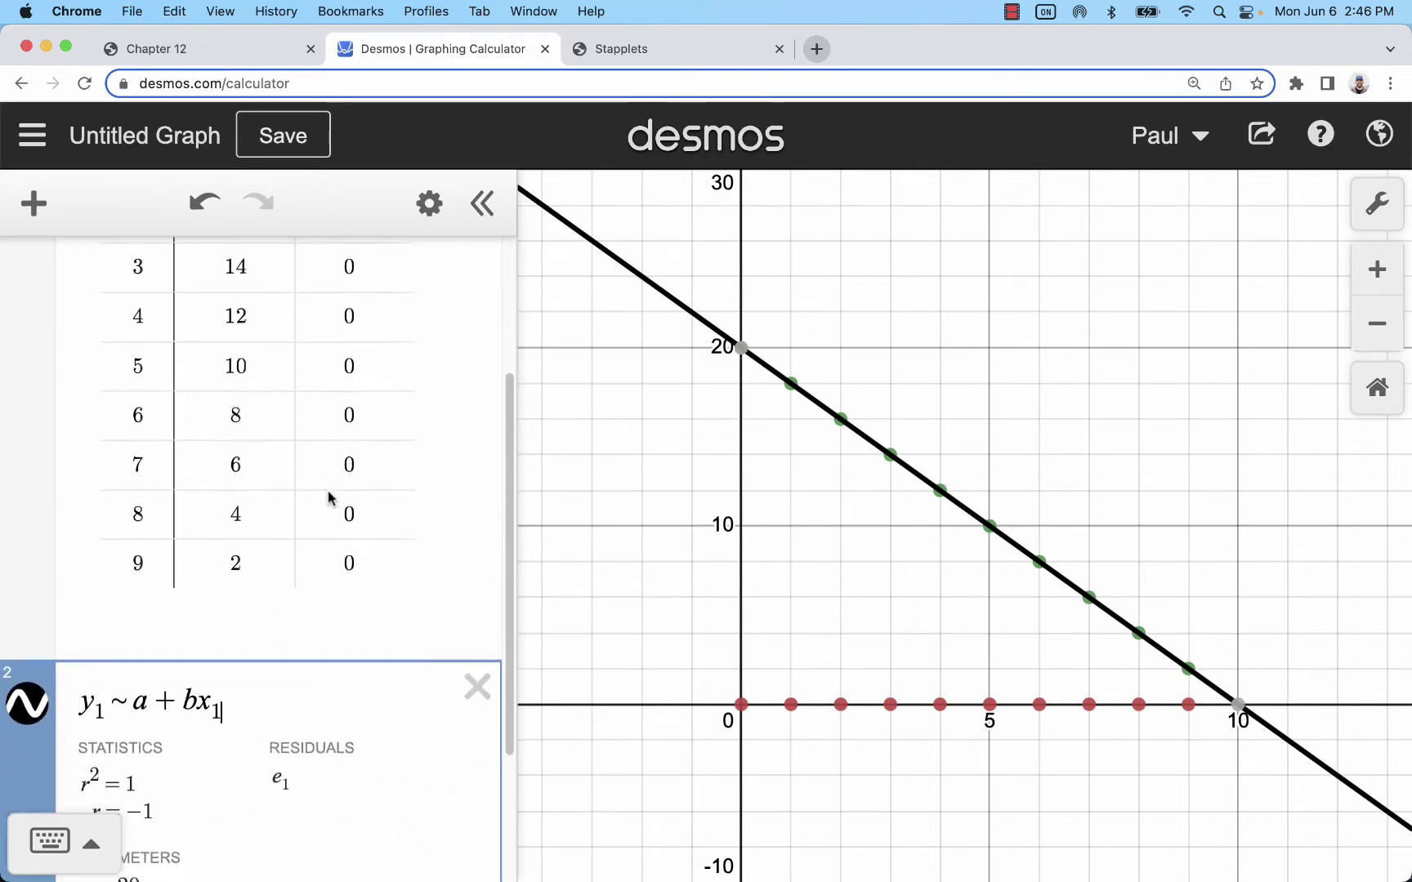
click(203, 201)
scroll(383, 605, down, 2)
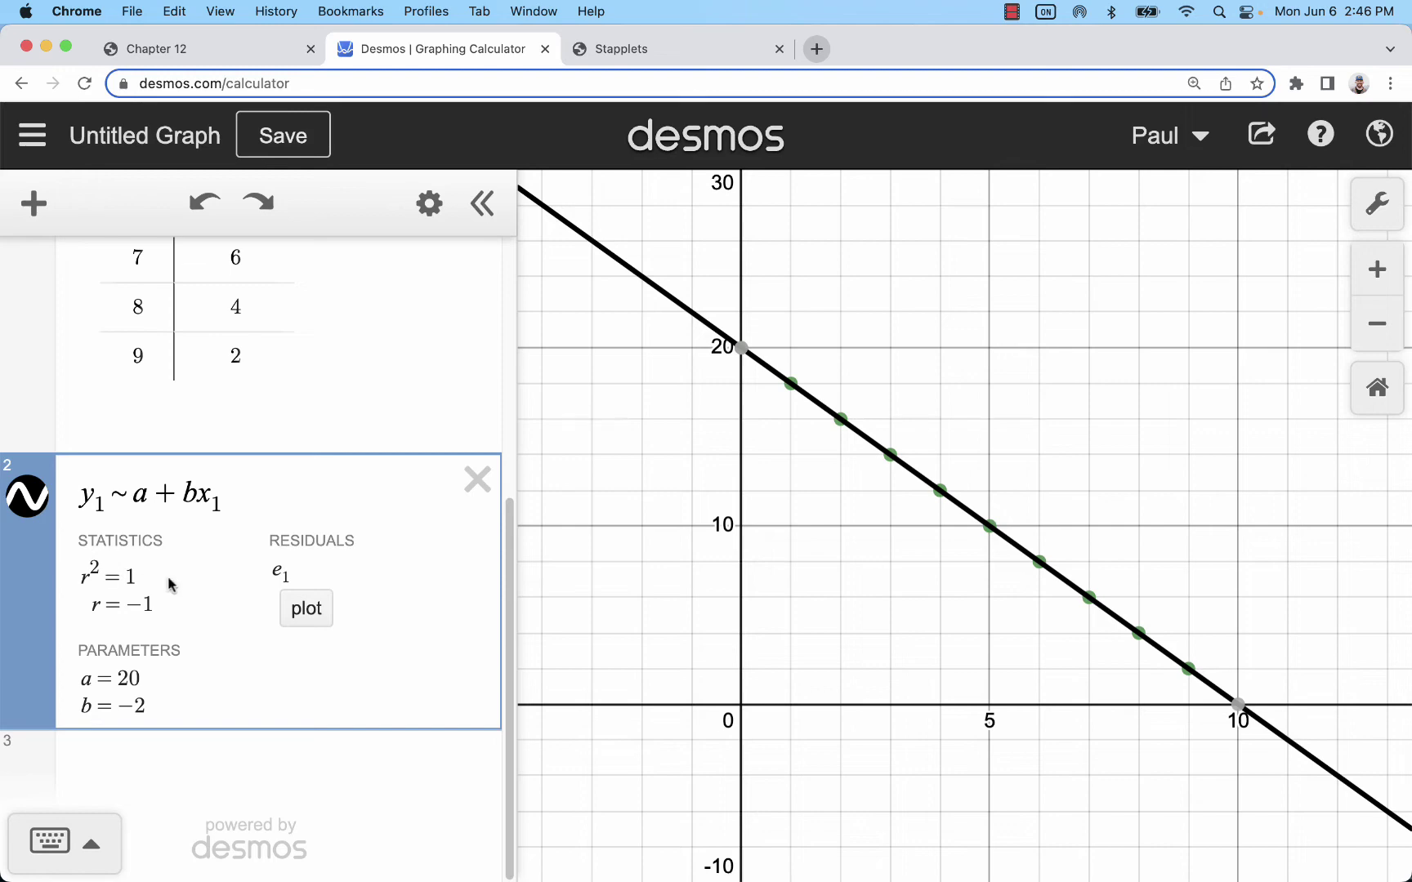
Switch to the Chapter 12 notes and highlight the terms on negative association, correlation and positive association in the definitions.
click(241, 49)
scroll(638, 396, down, 5)
scroll(668, 400, down, 6)
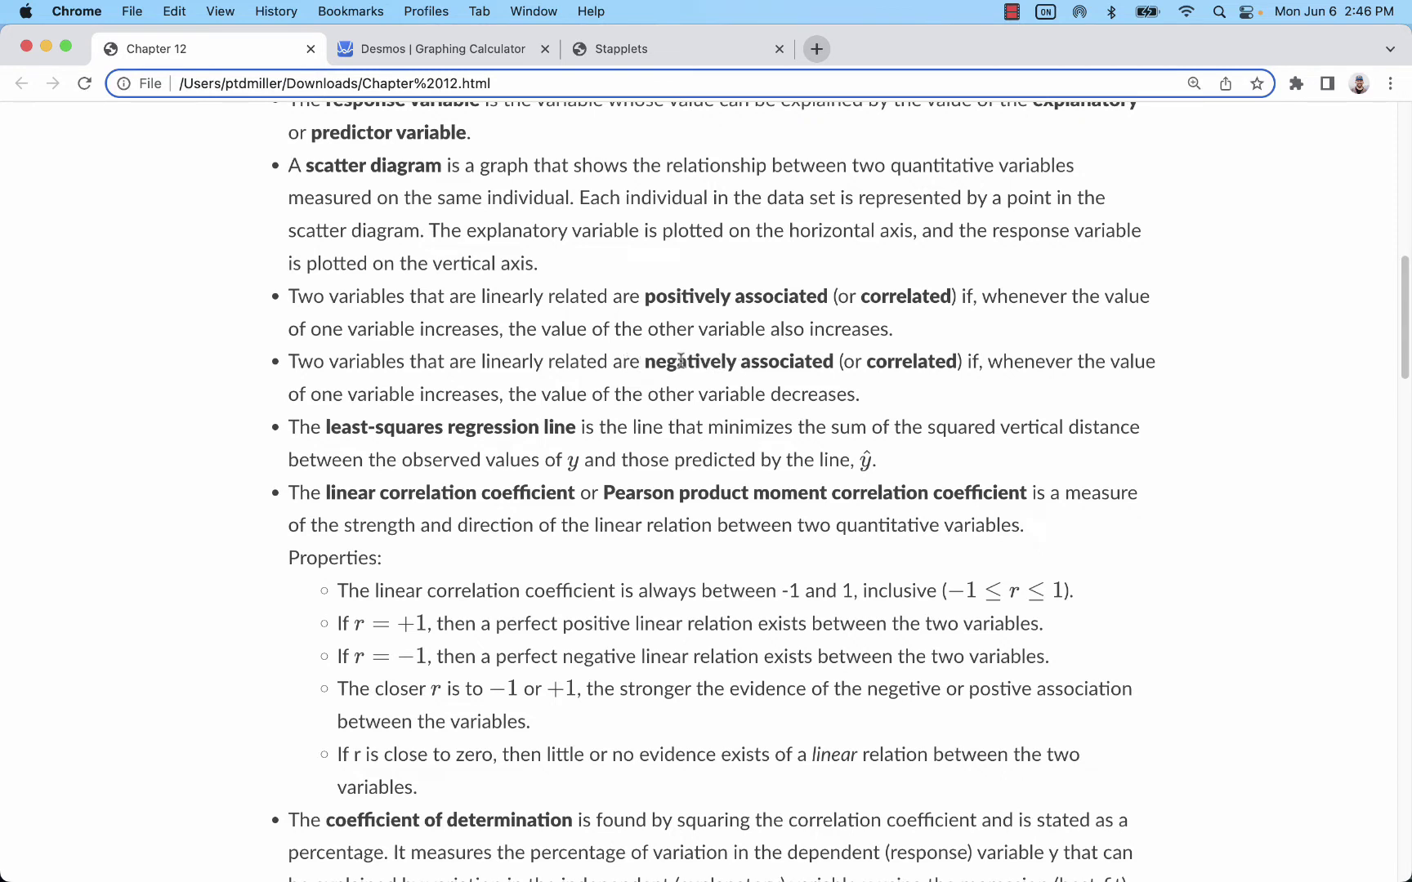
drag(644, 362, 839, 365)
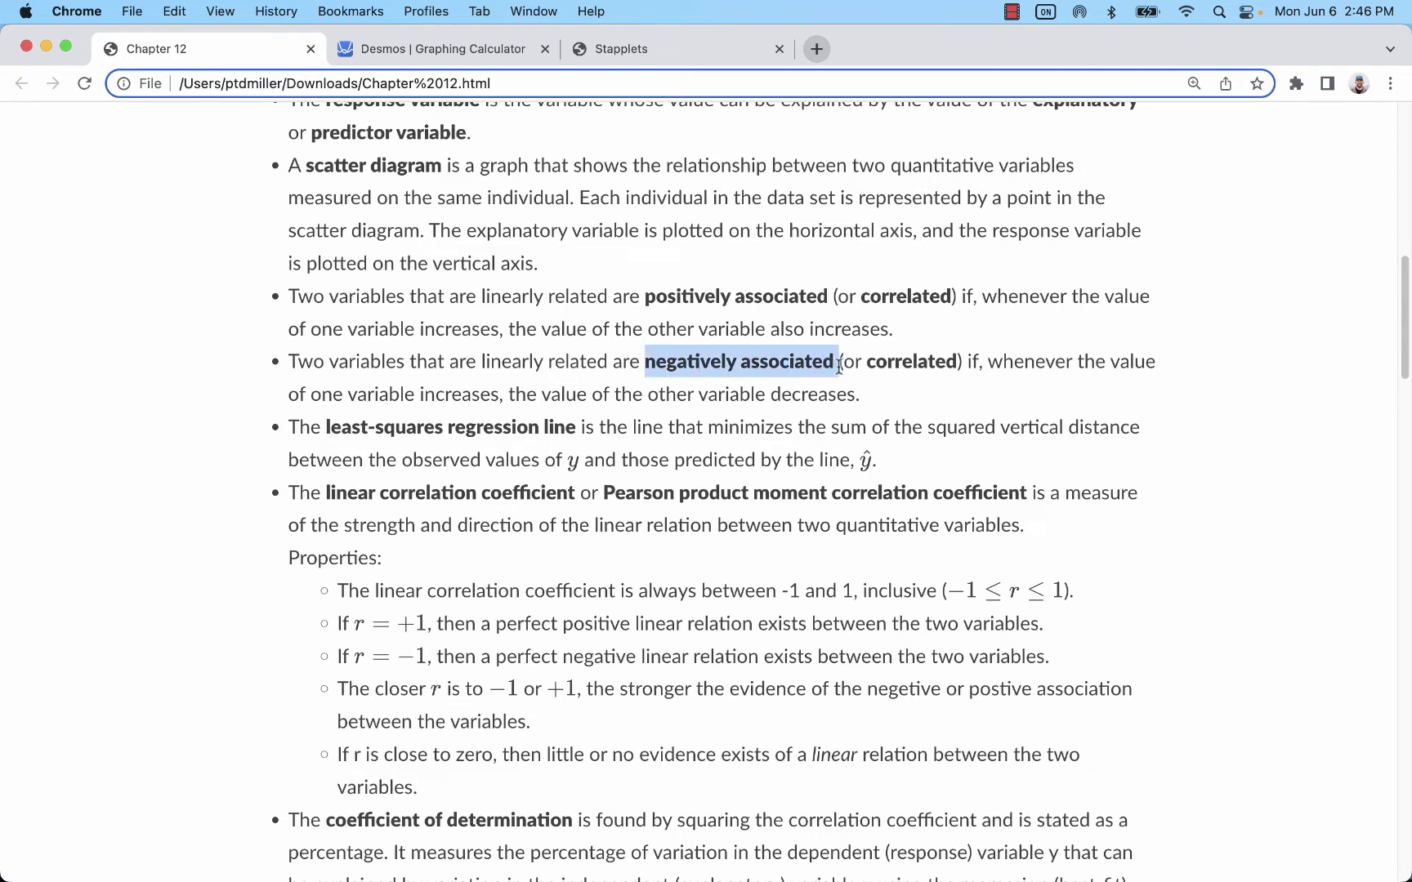
double_click(474, 591)
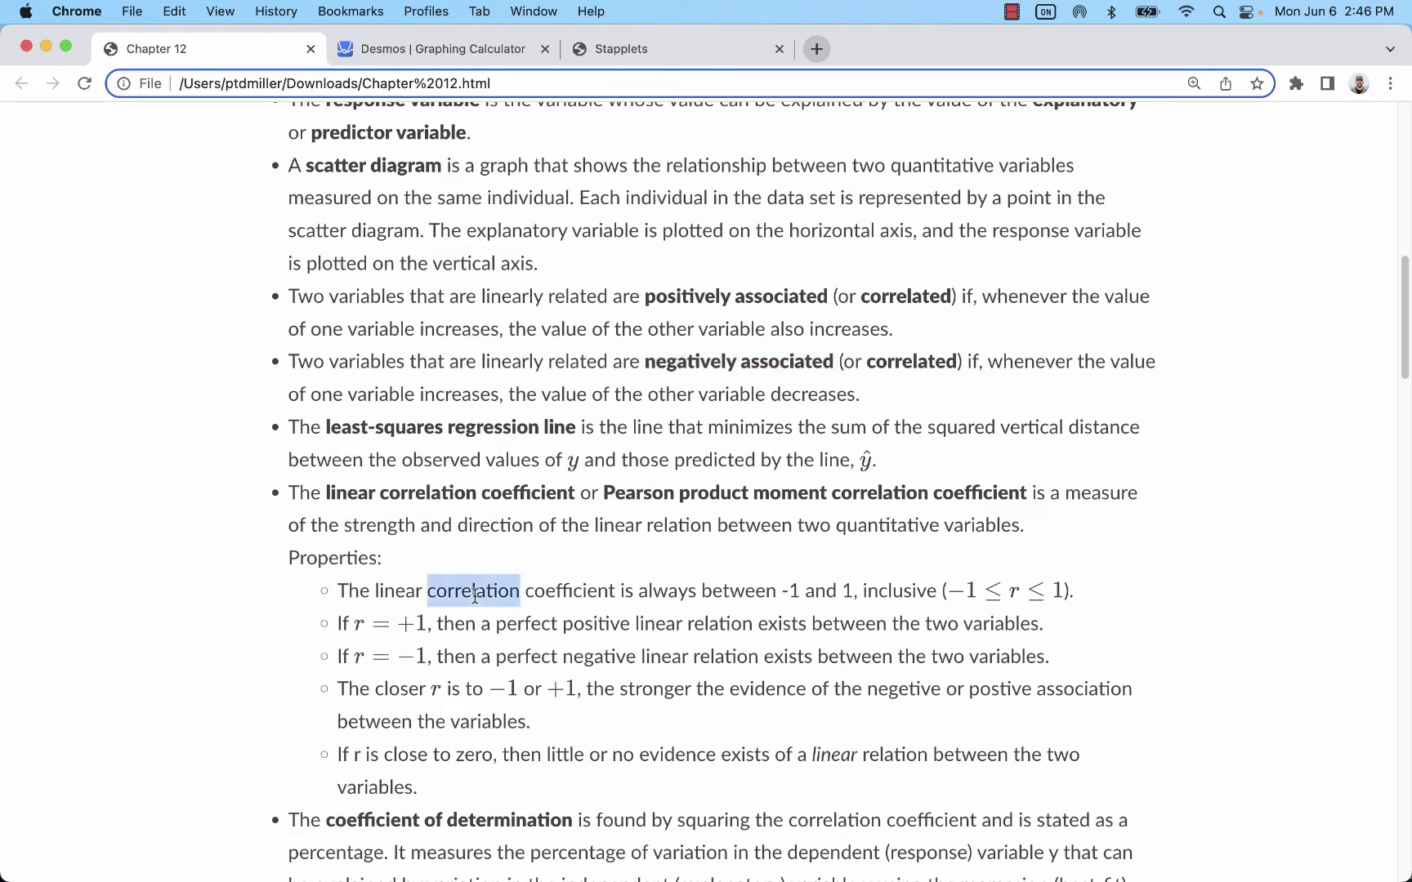
double_click(672, 297)
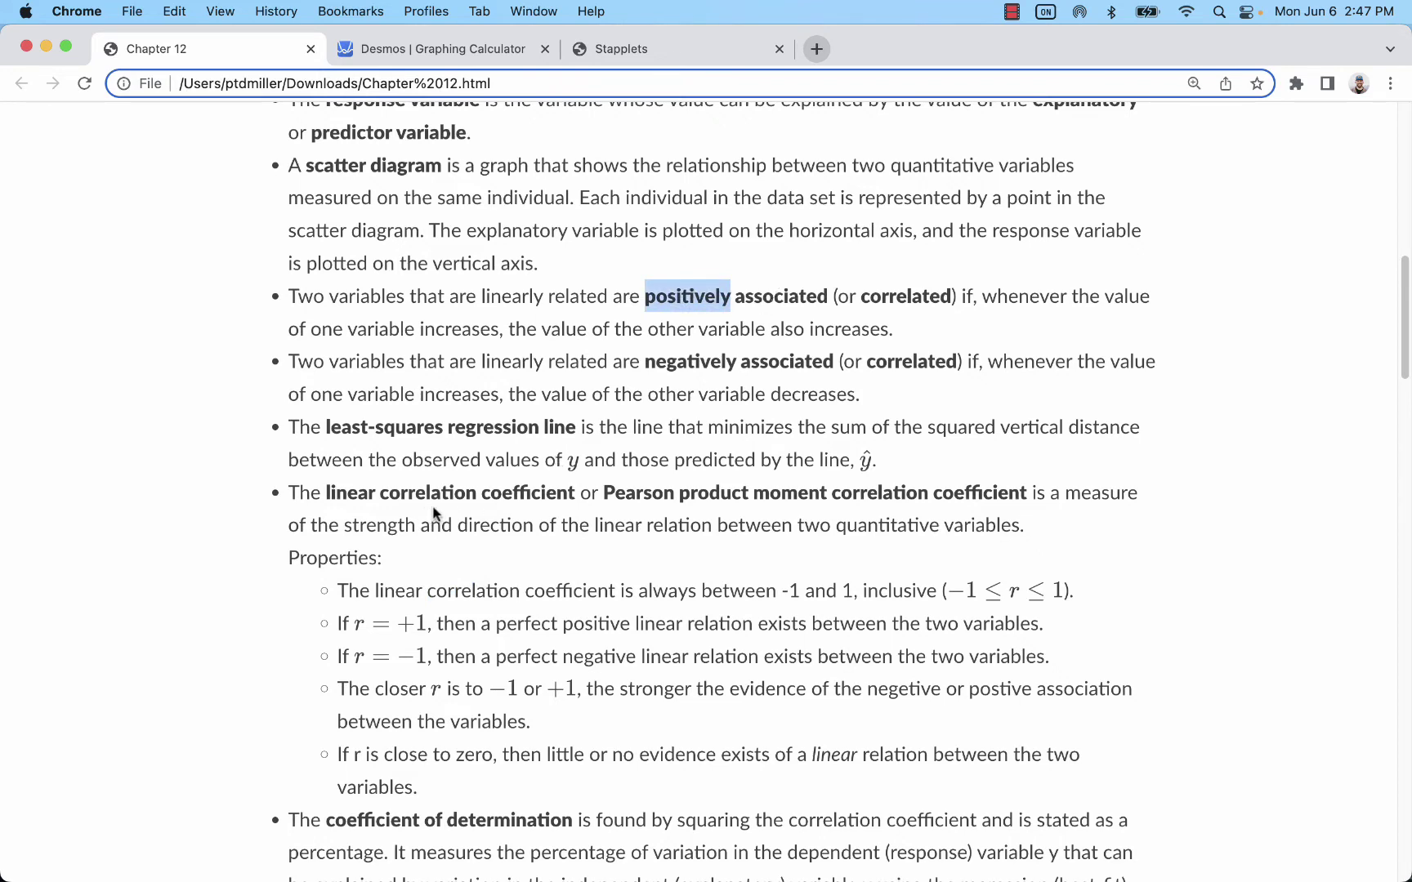
Highlight "least-squares regression line" in the definitions and read its description.
scroll(433, 510, down, 2)
drag(327, 361, 577, 372)
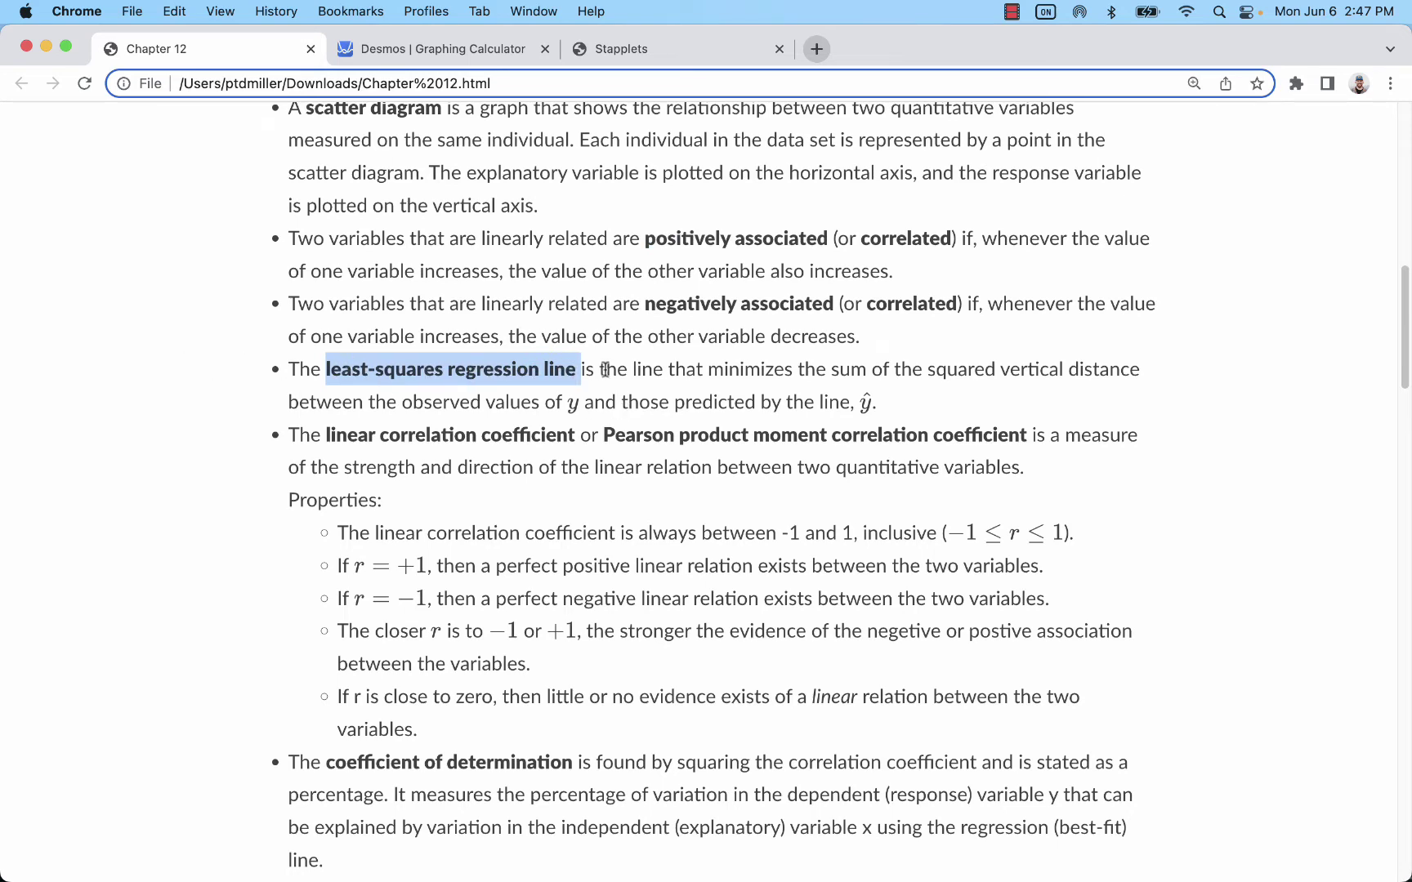
click(371, 374)
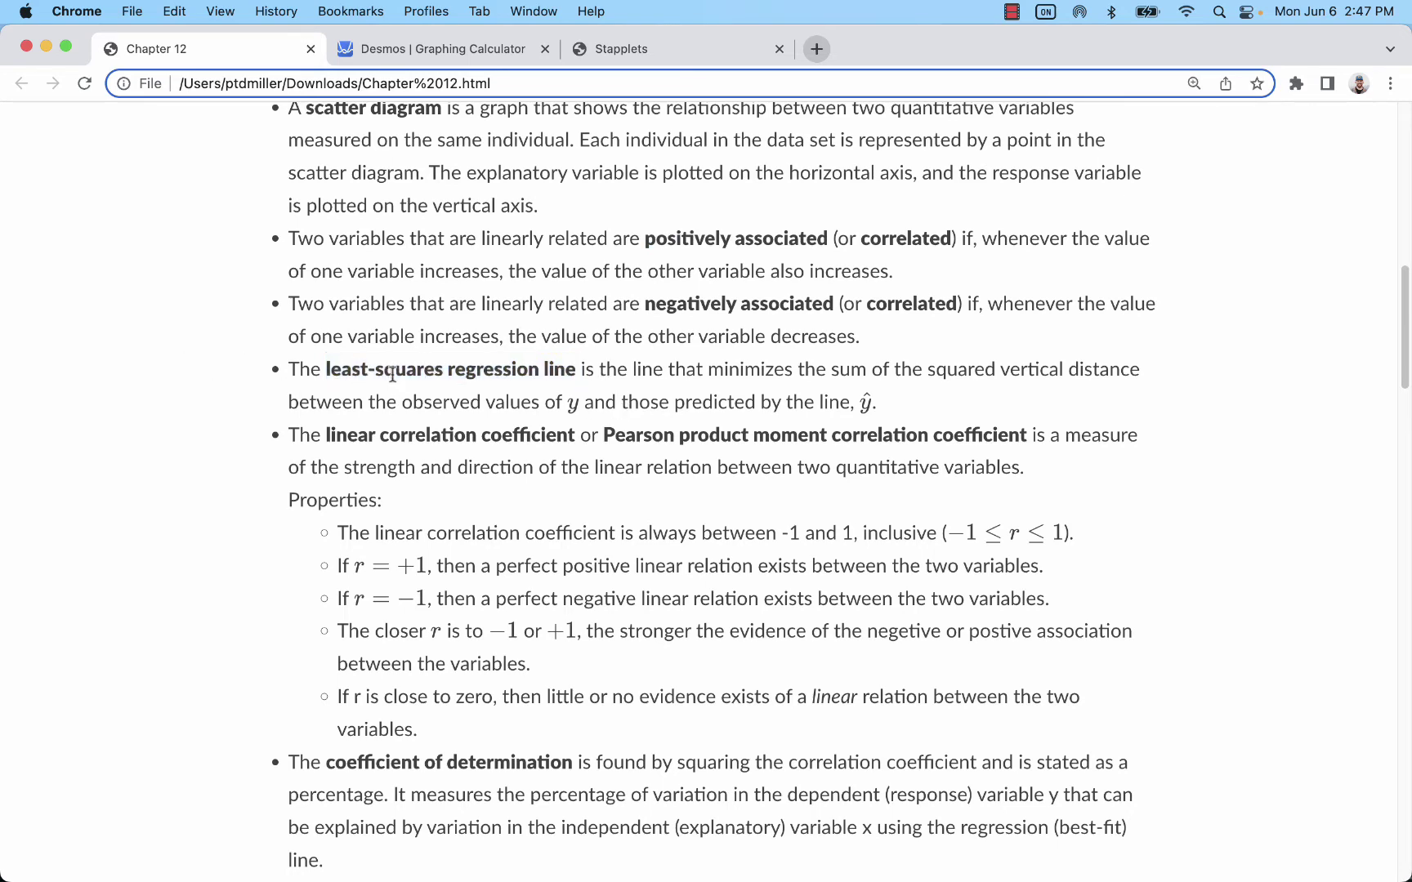
scroll(494, 388, down, 5)
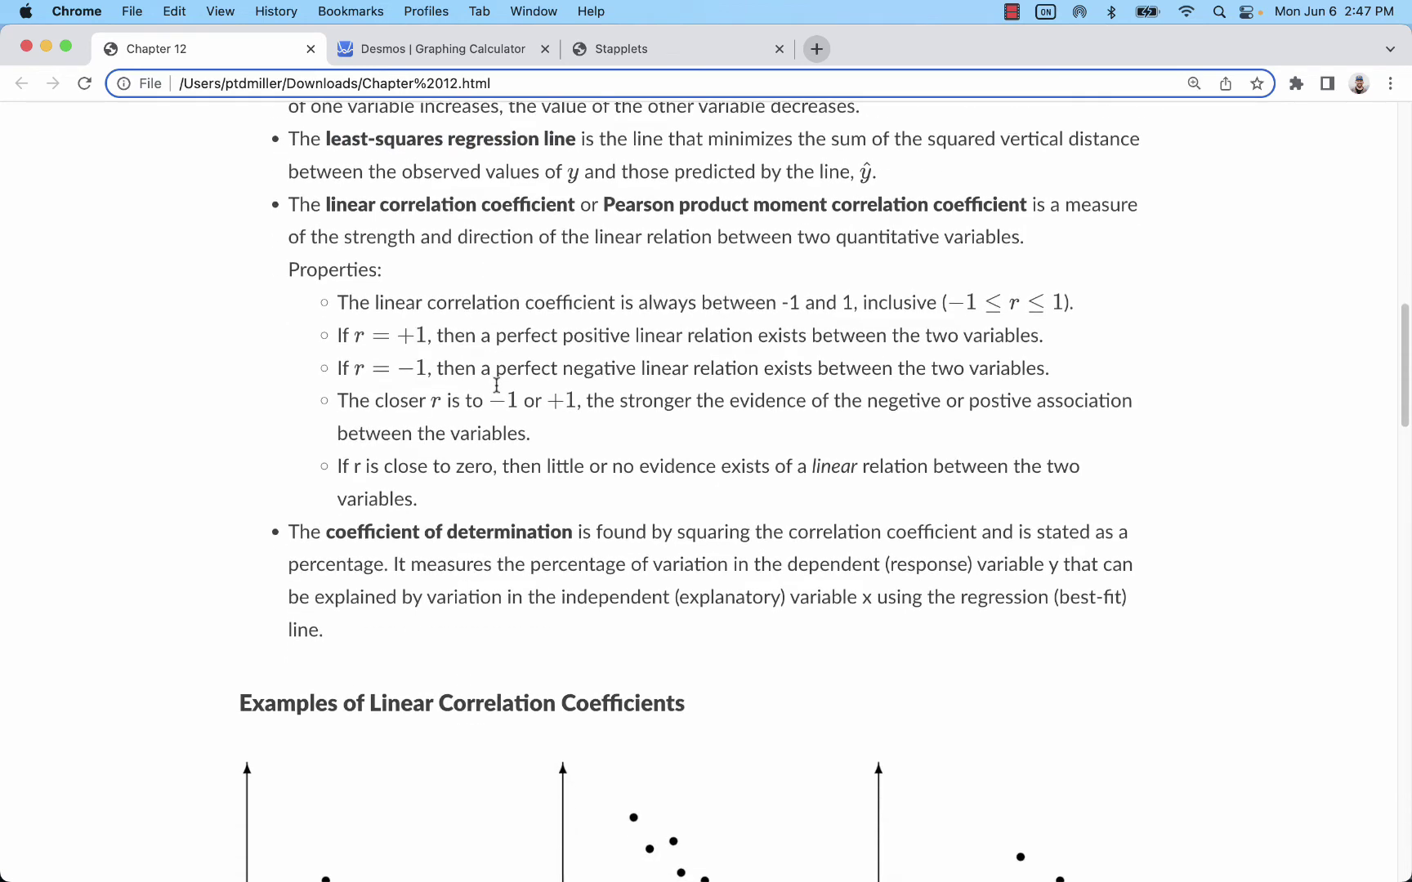
scroll(495, 385, up, 5)
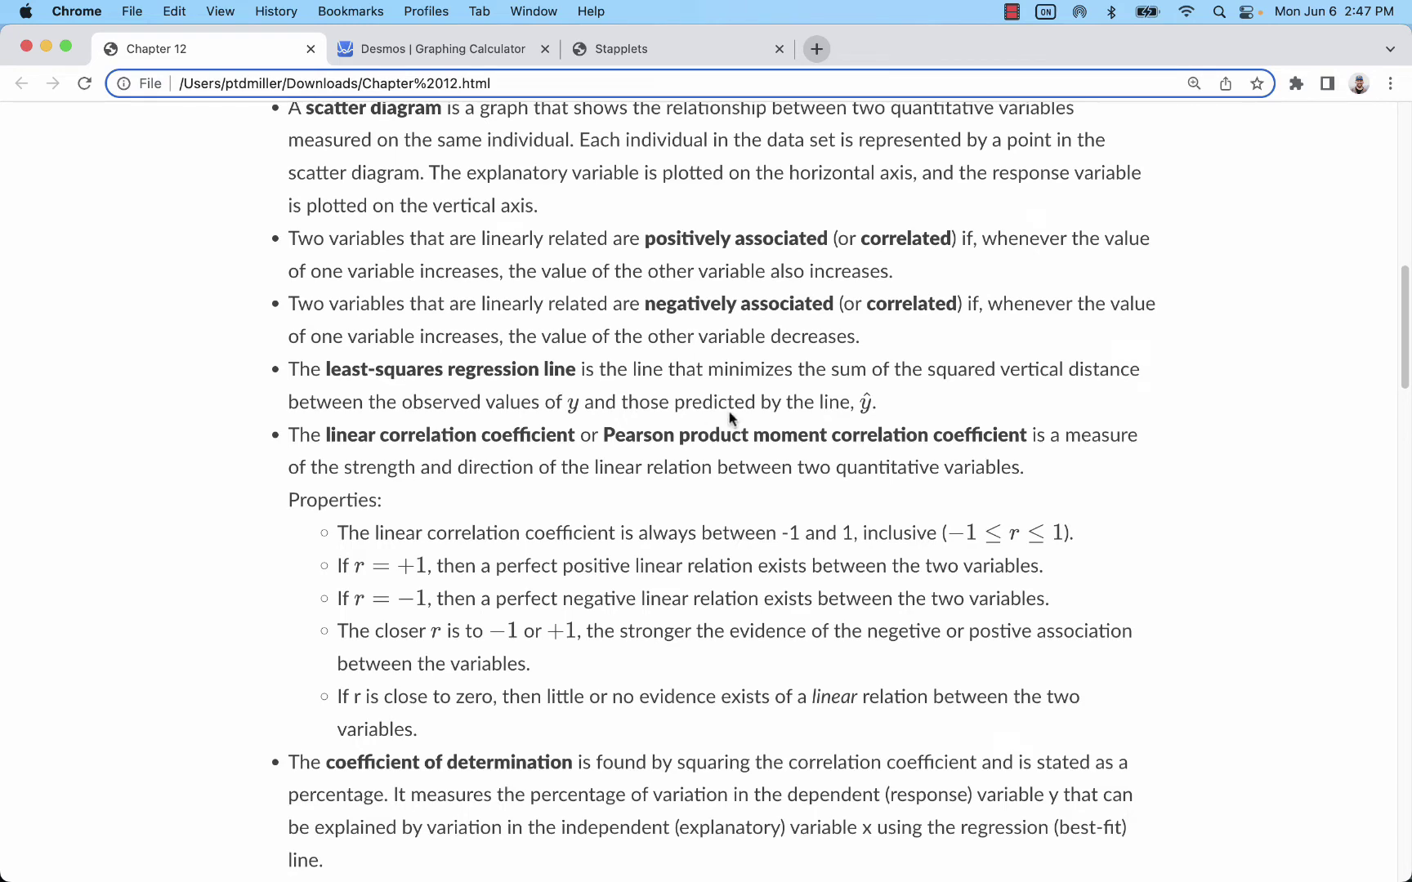
Highlight "linear correlation coefficient" in the definitions and examine the formulas for r and the related statistics in the Symbols table.
scroll(724, 419, down, 3)
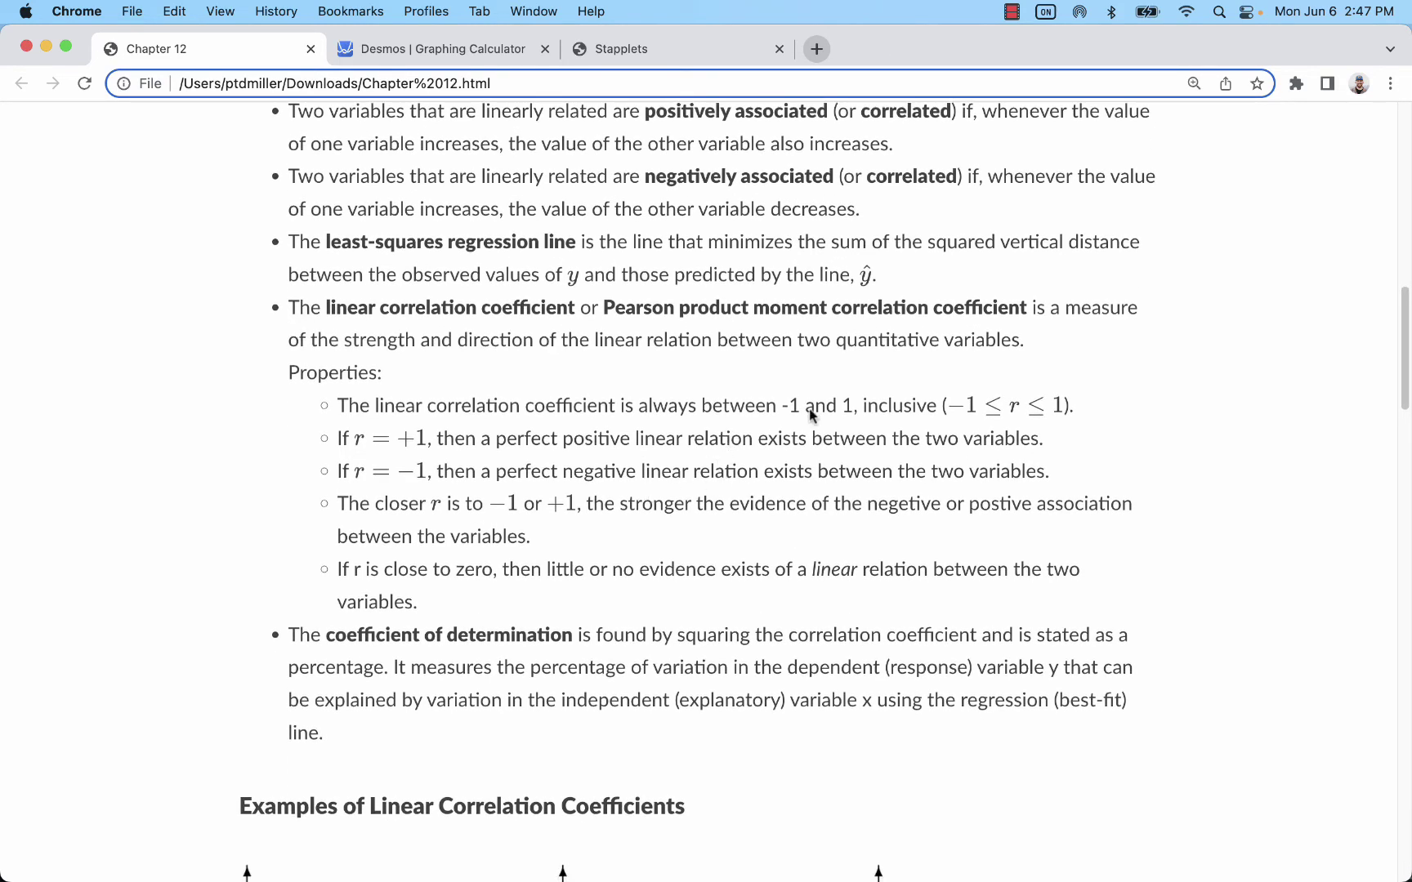
drag(326, 309, 577, 309)
scroll(618, 387, down, 20)
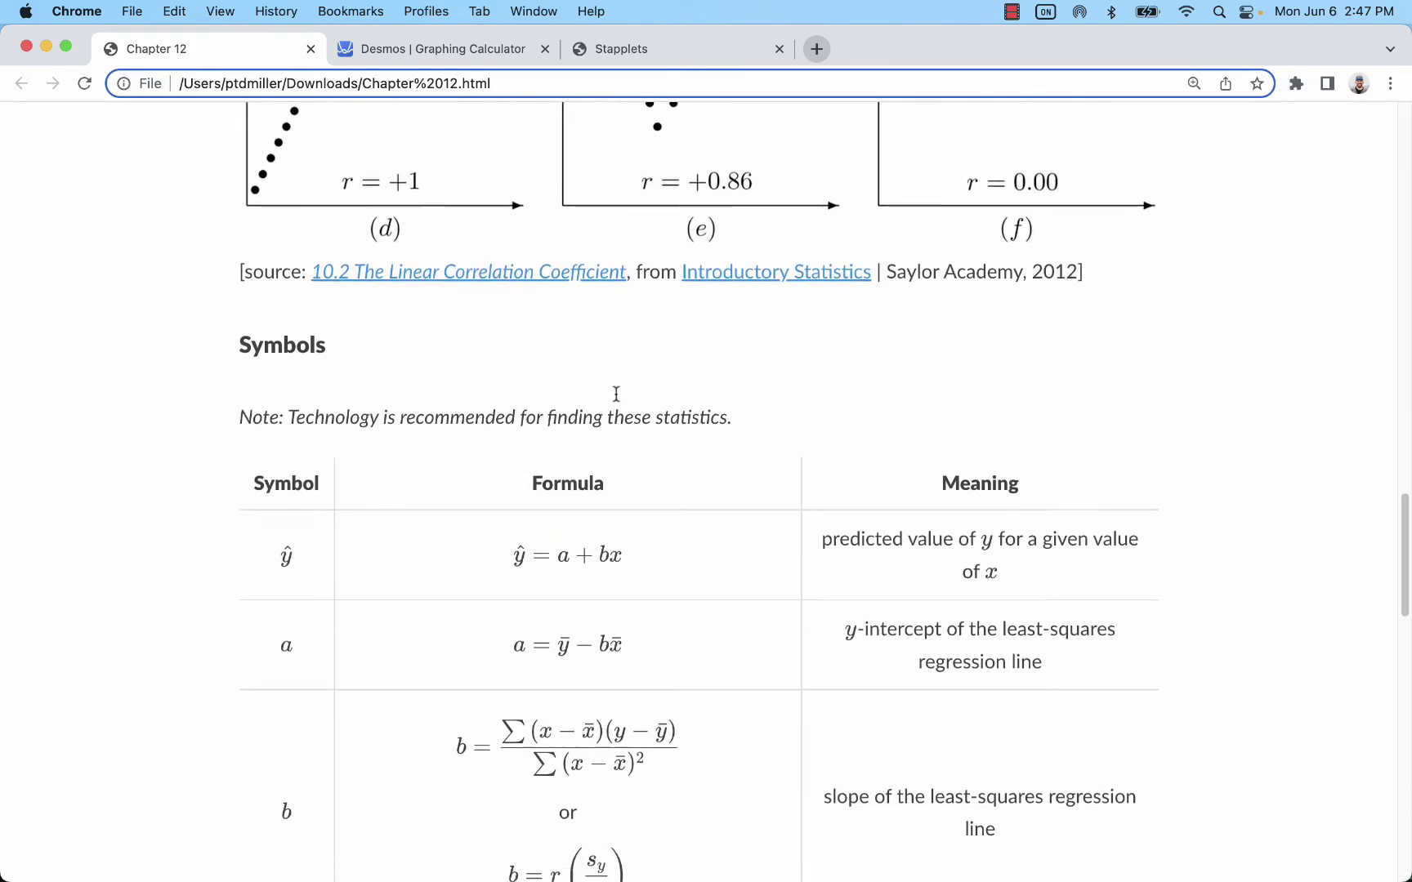
scroll(686, 397, up, 10)
scroll(1062, 397, down, 15)
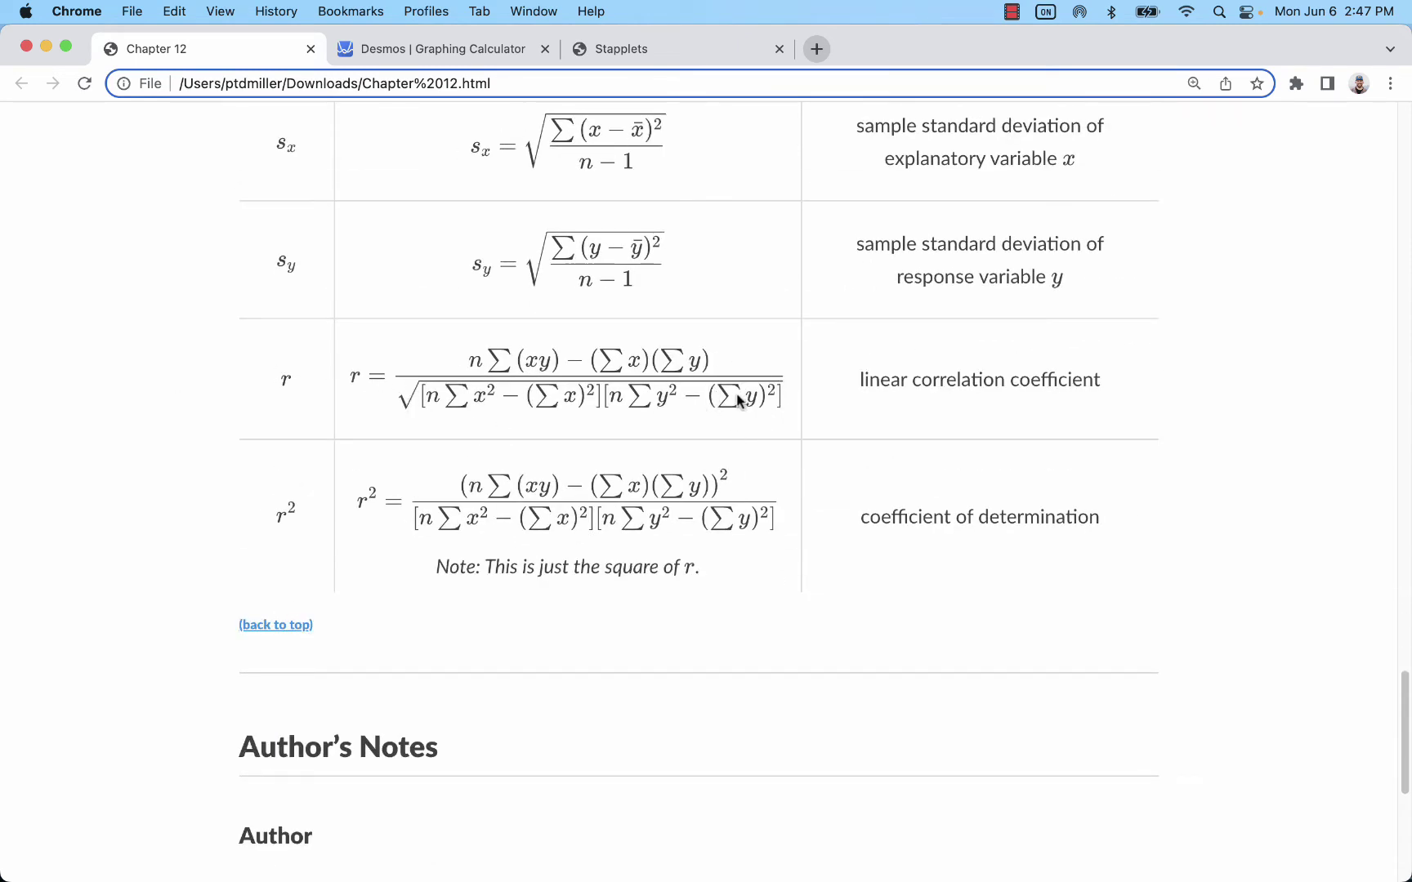
scroll(711, 380, up, 5)
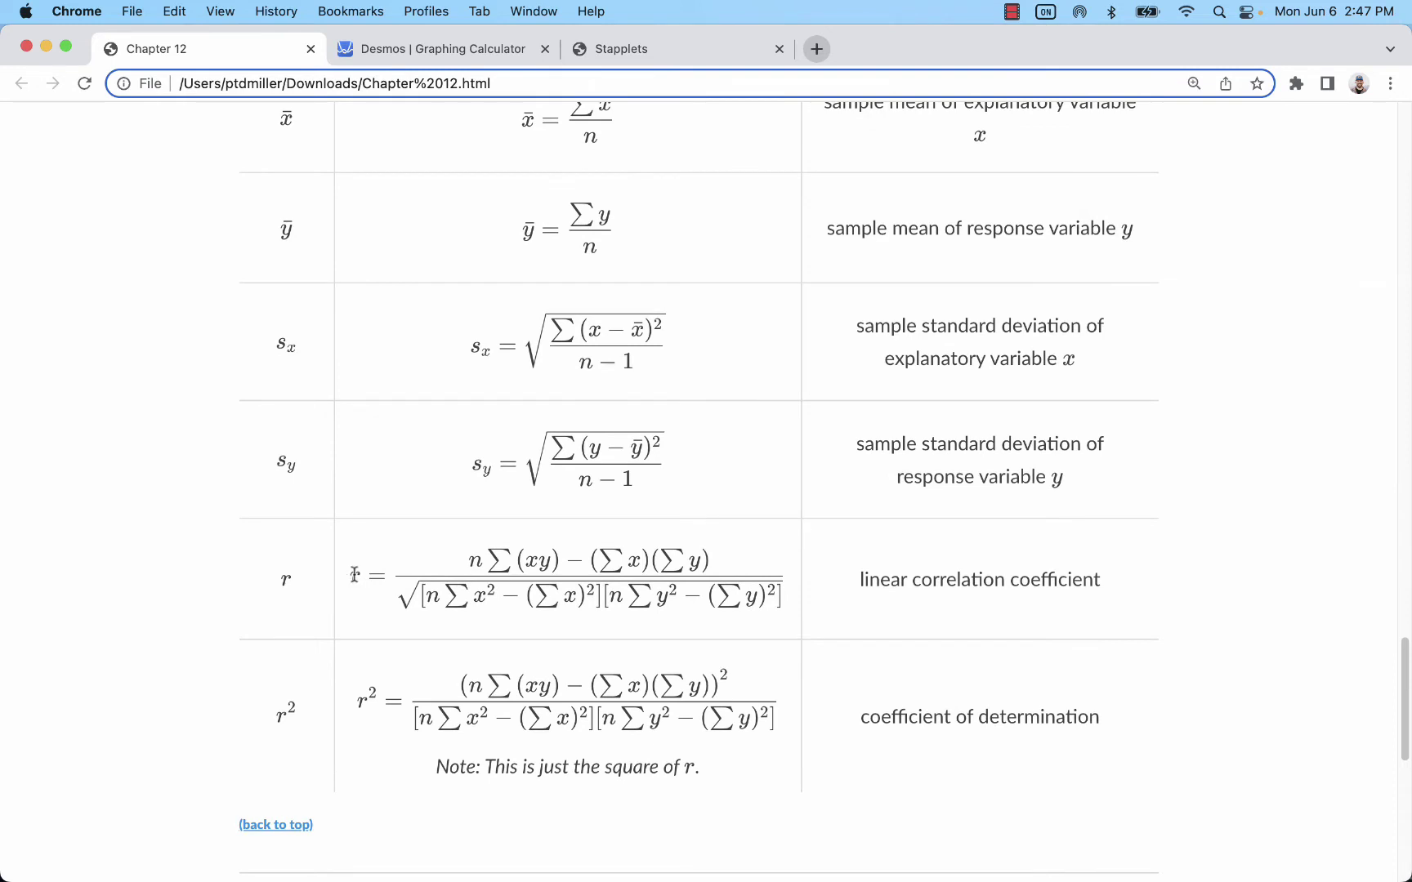
scroll(457, 579, up, 4)
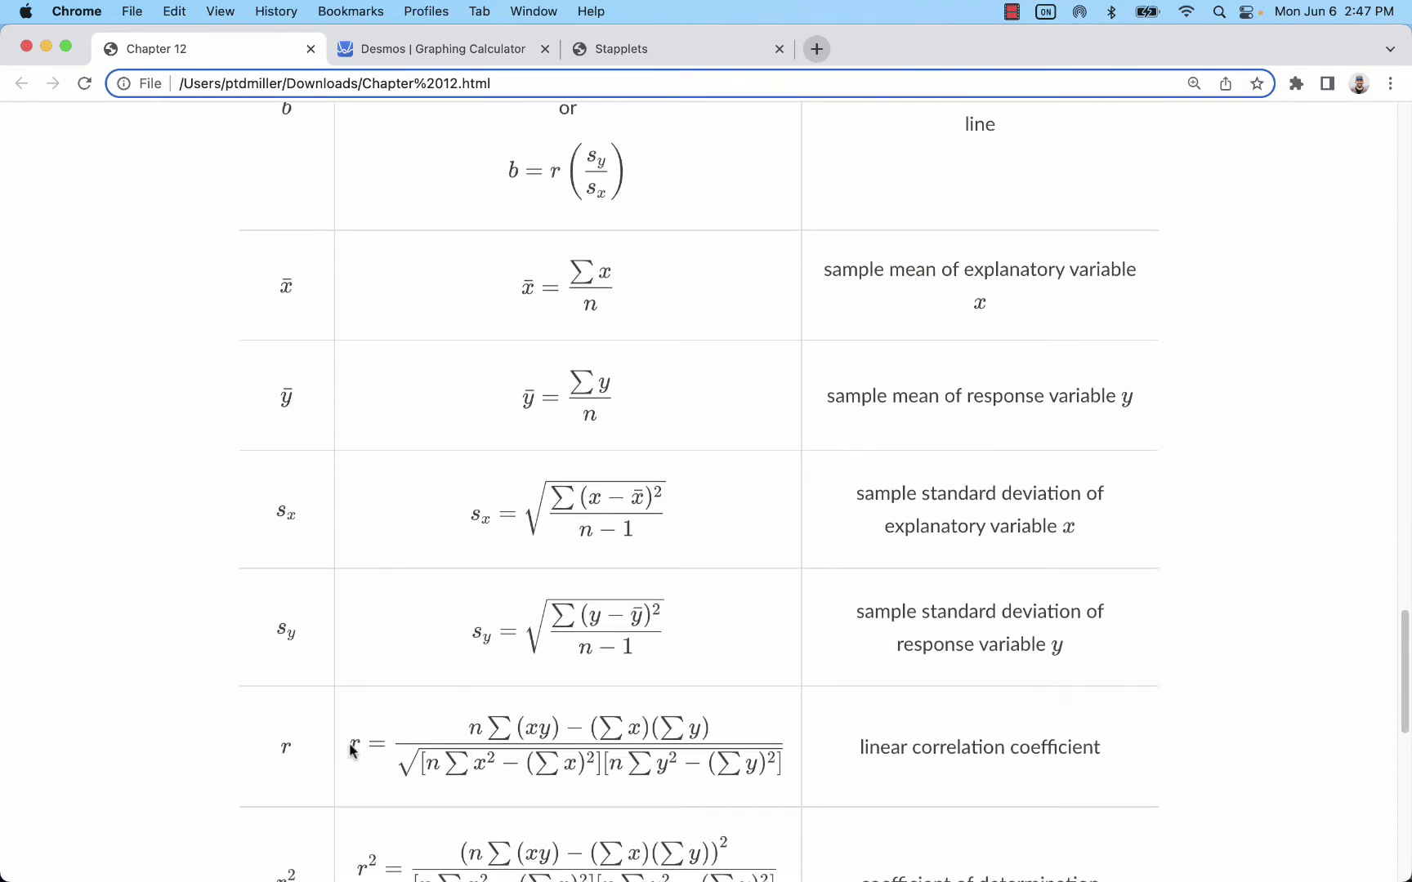
Examine the scatter diagrams under Examples of Linear Correlation Coefficients.
scroll(691, 760, up, 20)
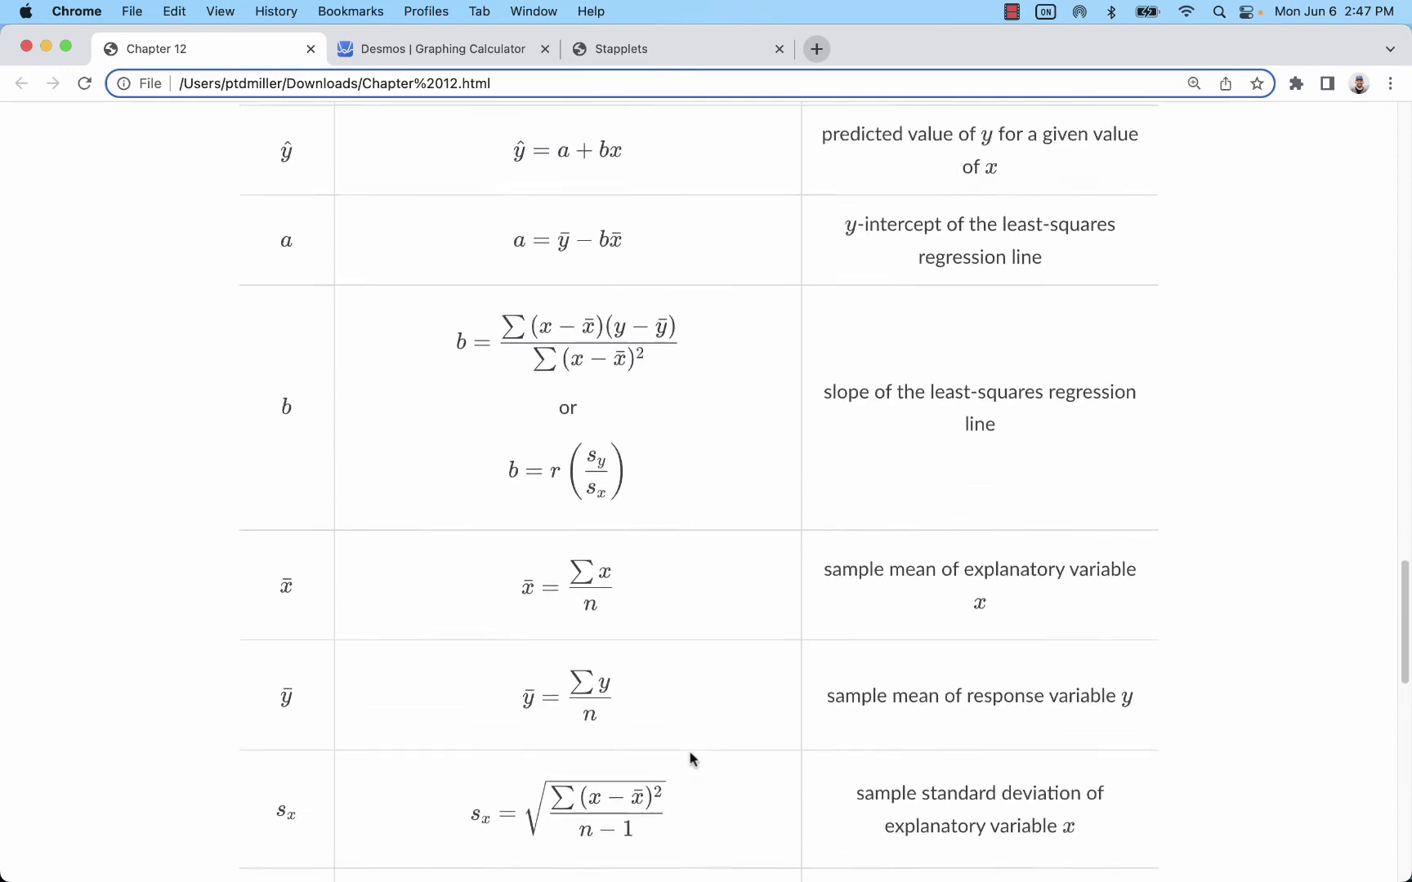
scroll(695, 741, down, 4)
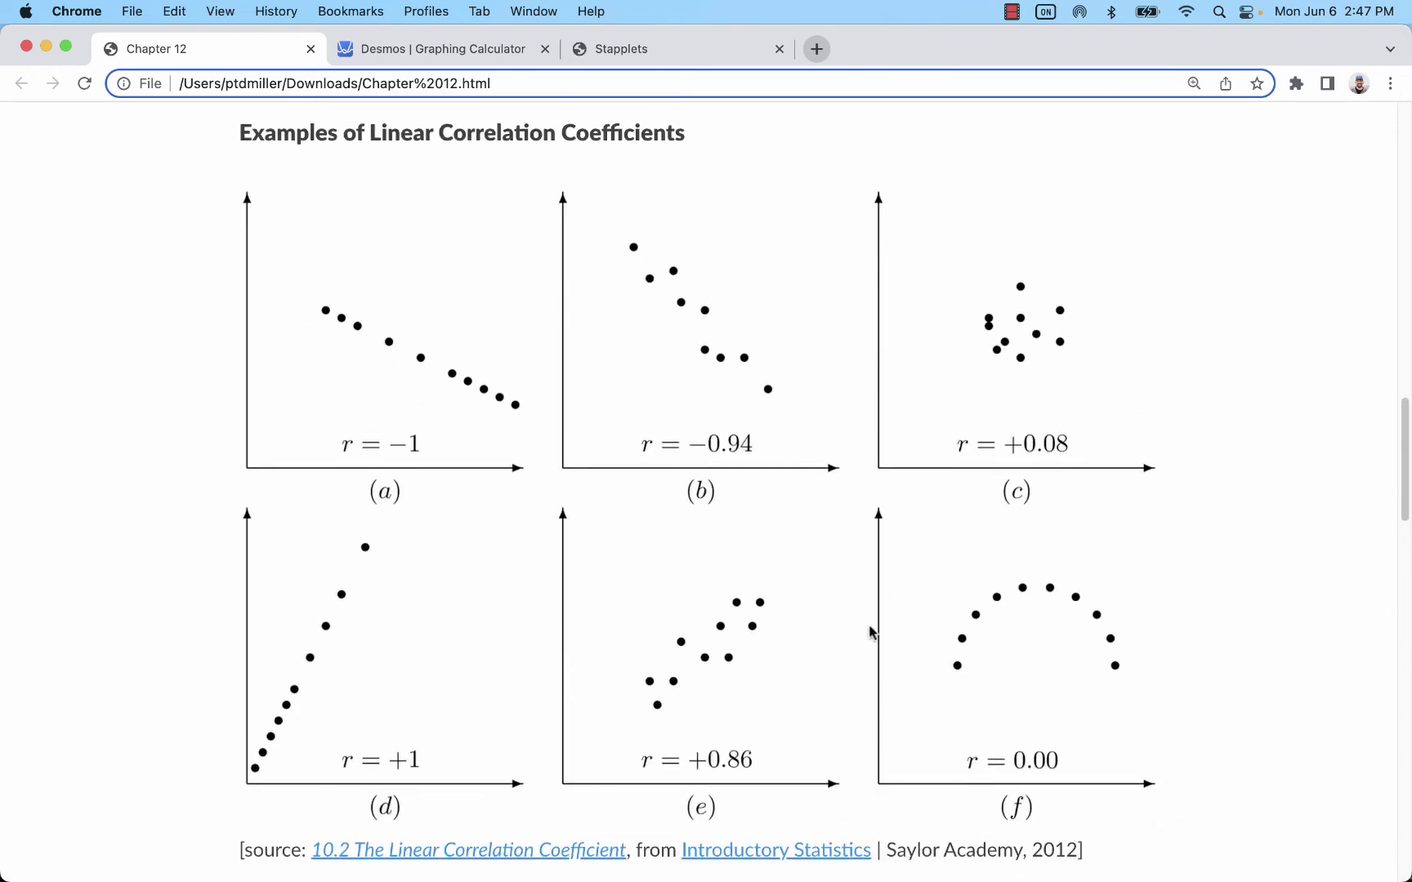
scroll(556, 518, down, 2)
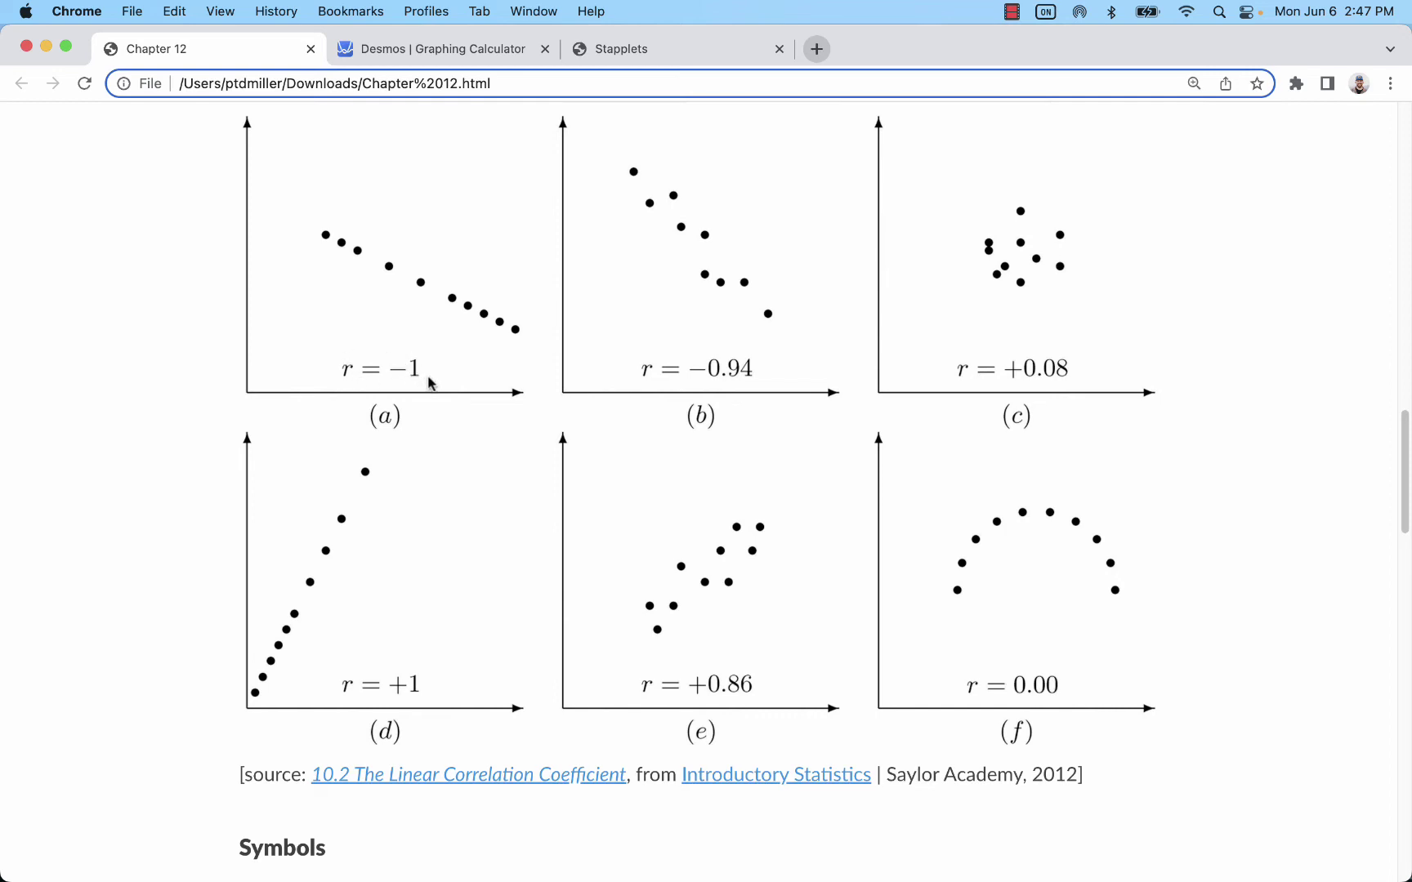
Highlight "coefficient of determination" and its phrase "percentage of variation in the dependent (response) variable y" in the definitions.
scroll(429, 383, up, 10)
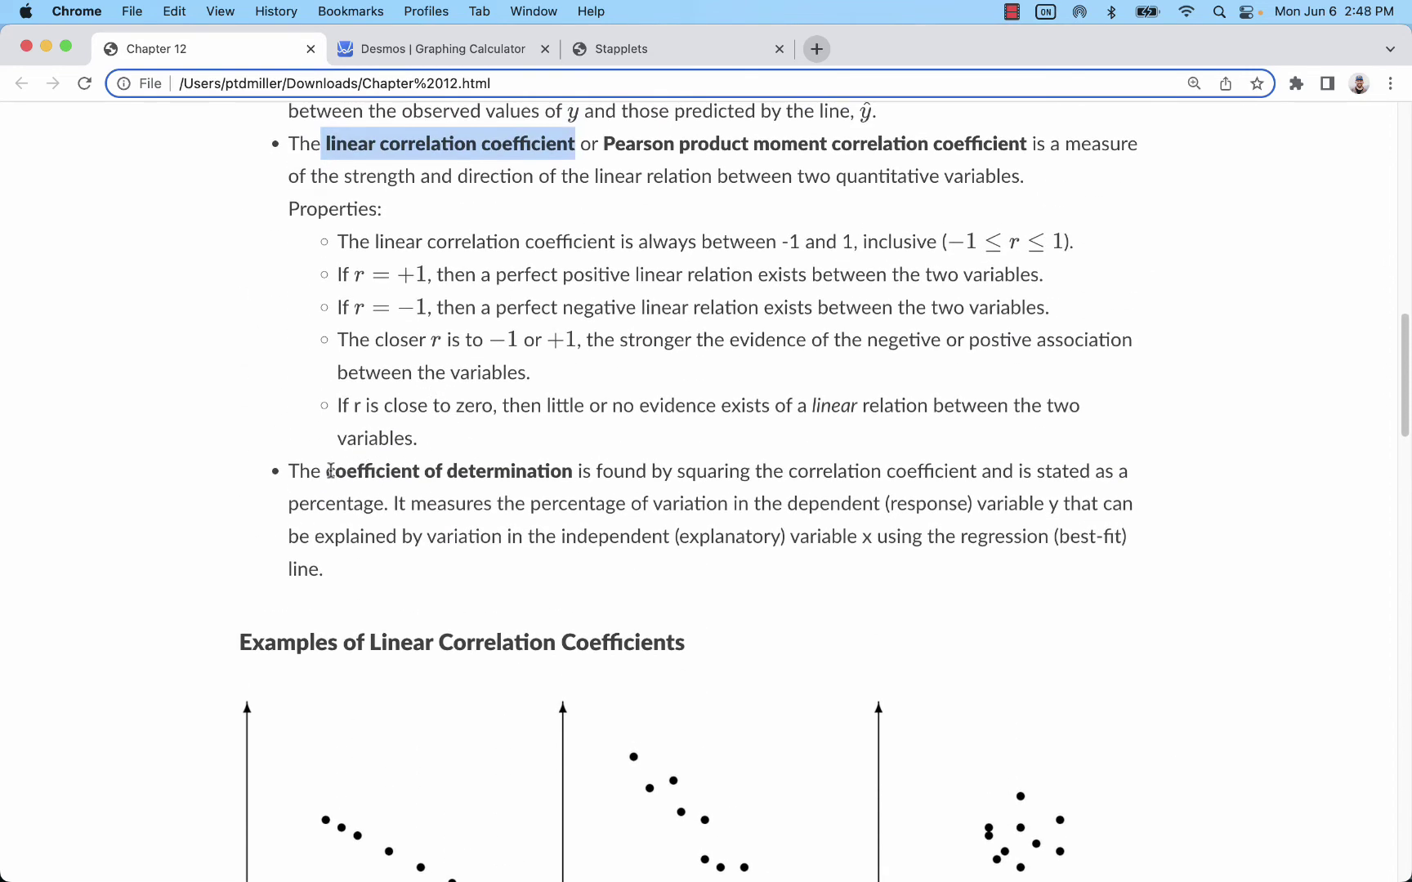
drag(330, 471, 572, 472)
scroll(592, 474, down, 5)
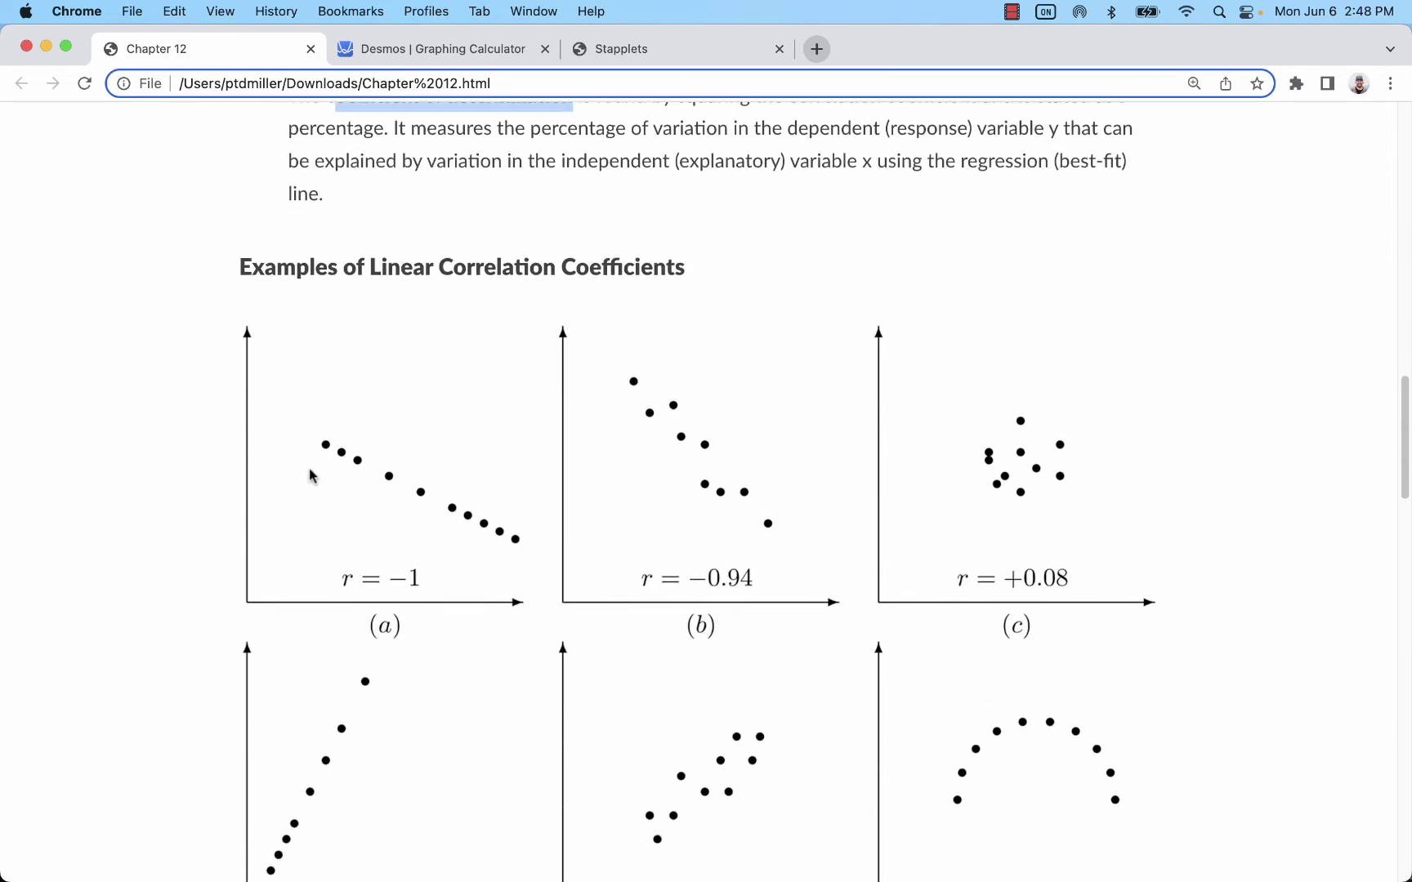
scroll(343, 445, up, 2)
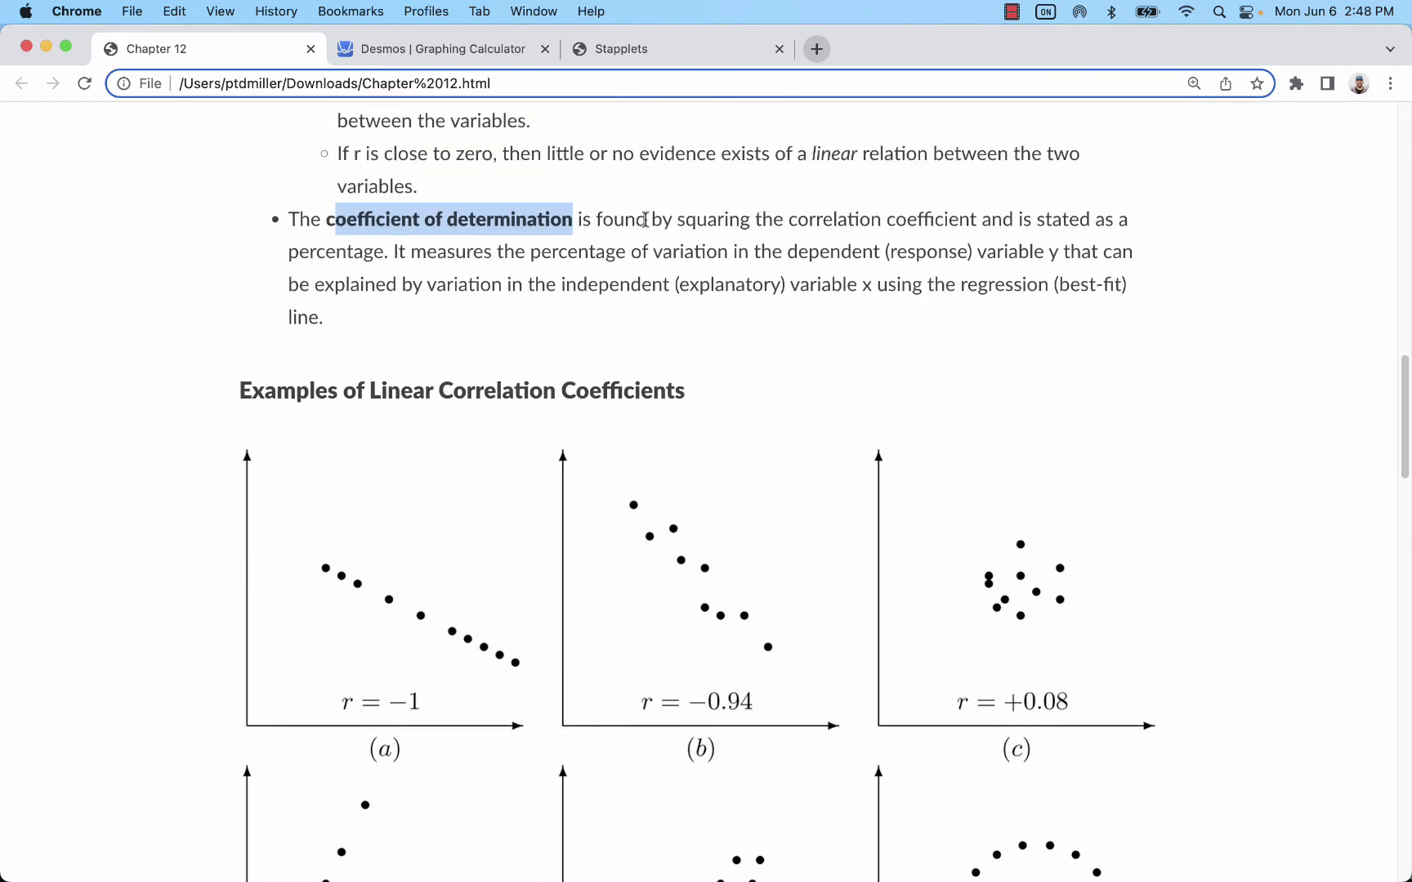
drag(529, 250, 1068, 244)
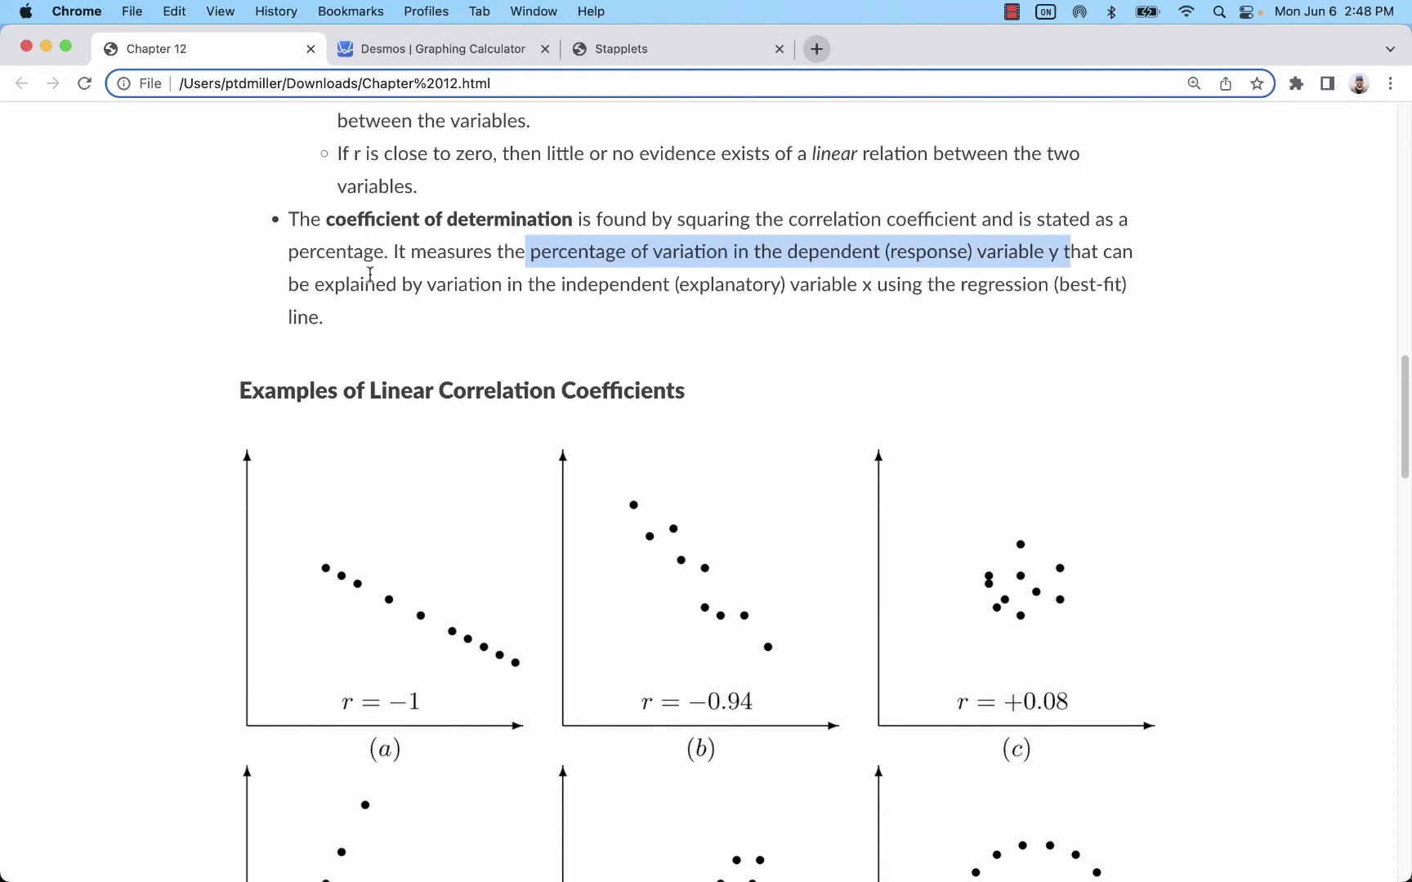
Highlight "explained by variation in the independent (explanatory) variable x" and compare the r = −0.94 scatter diagram with 0.94² in the scientific calculator.
drag(311, 284, 896, 281)
scroll(604, 337, down, 3)
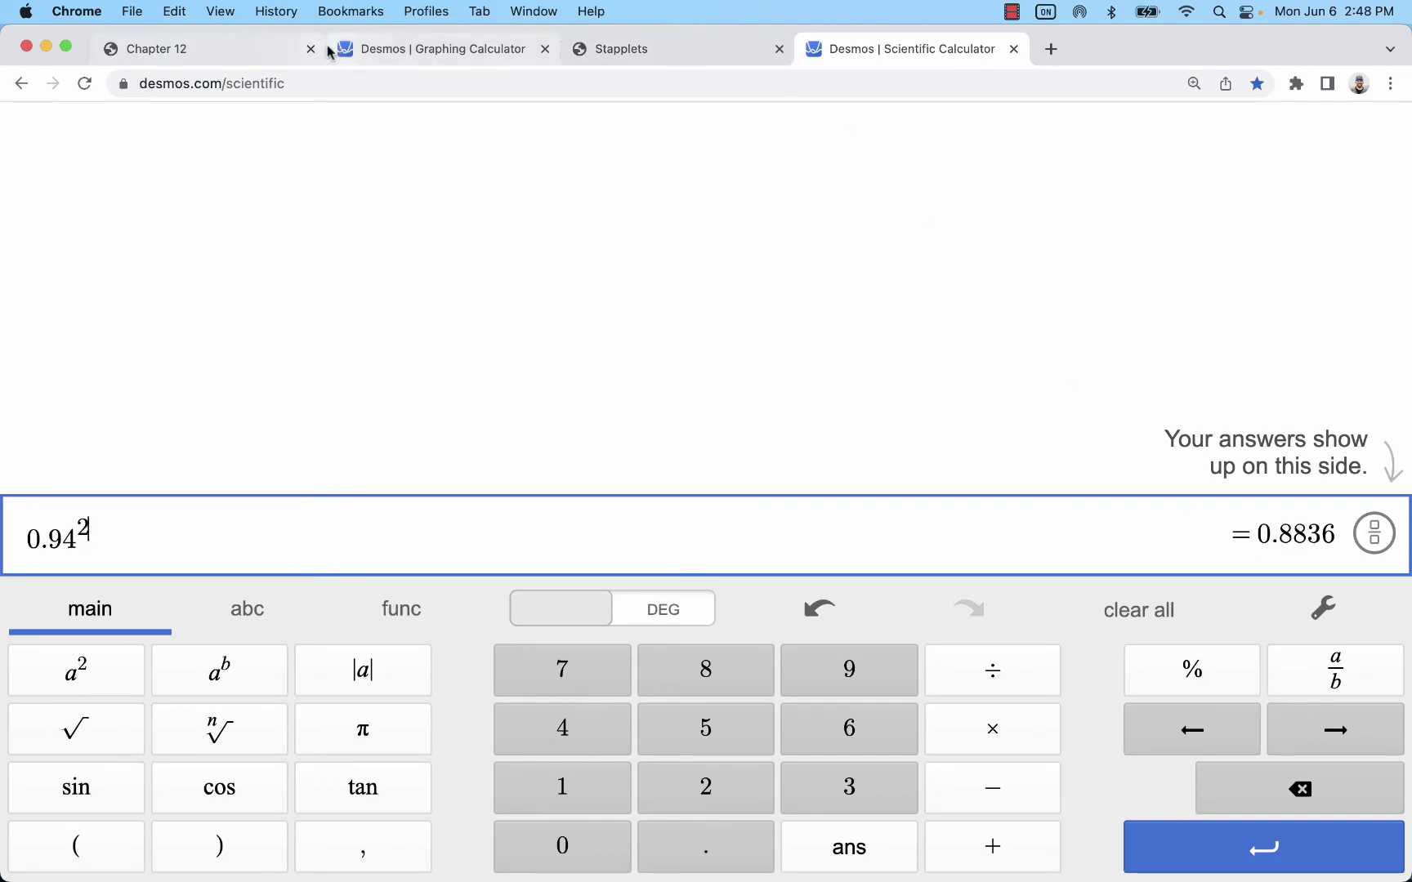
click(205, 49)
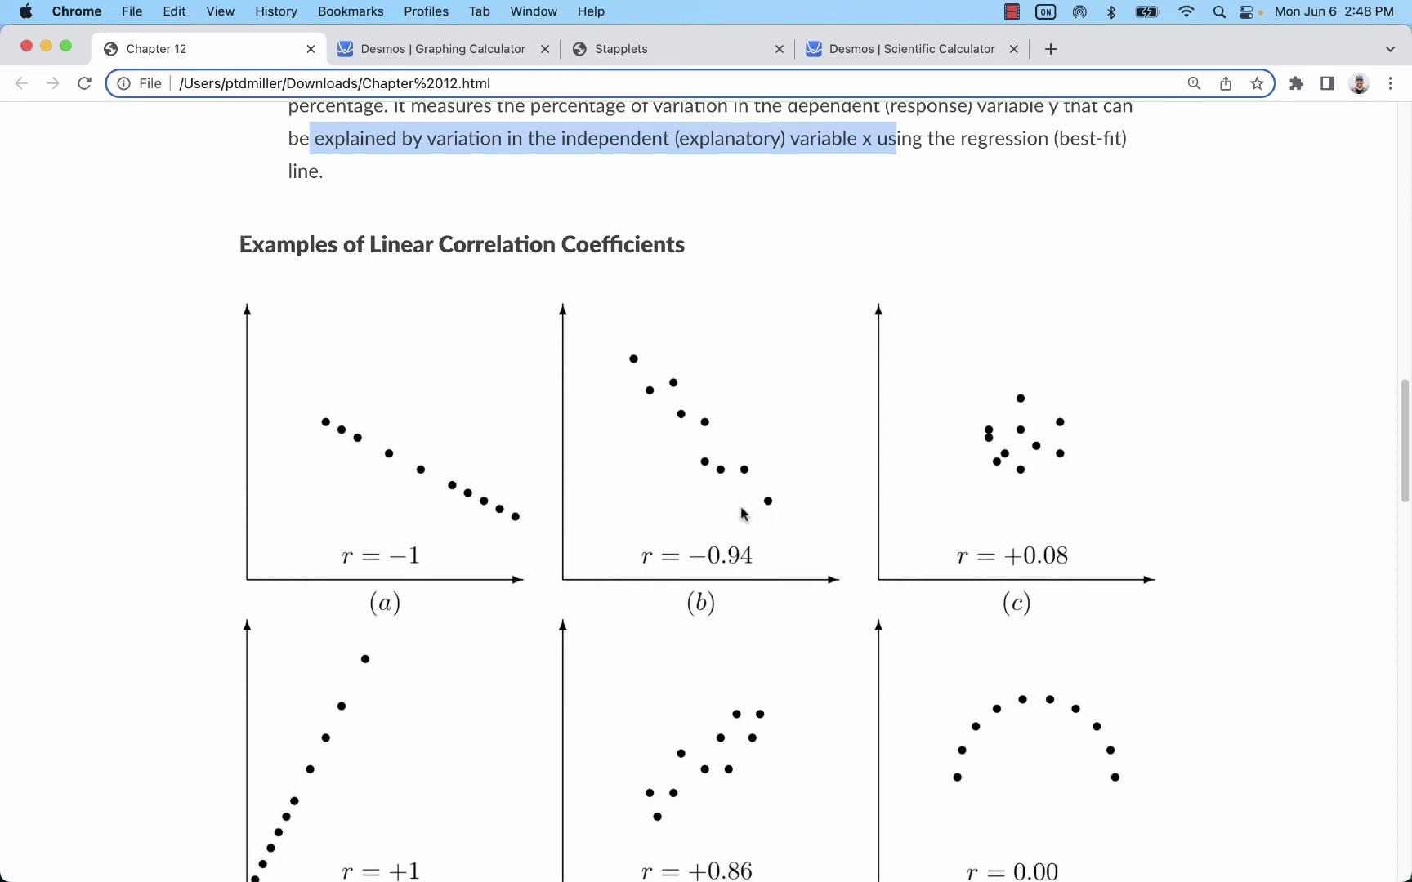
click(873, 48)
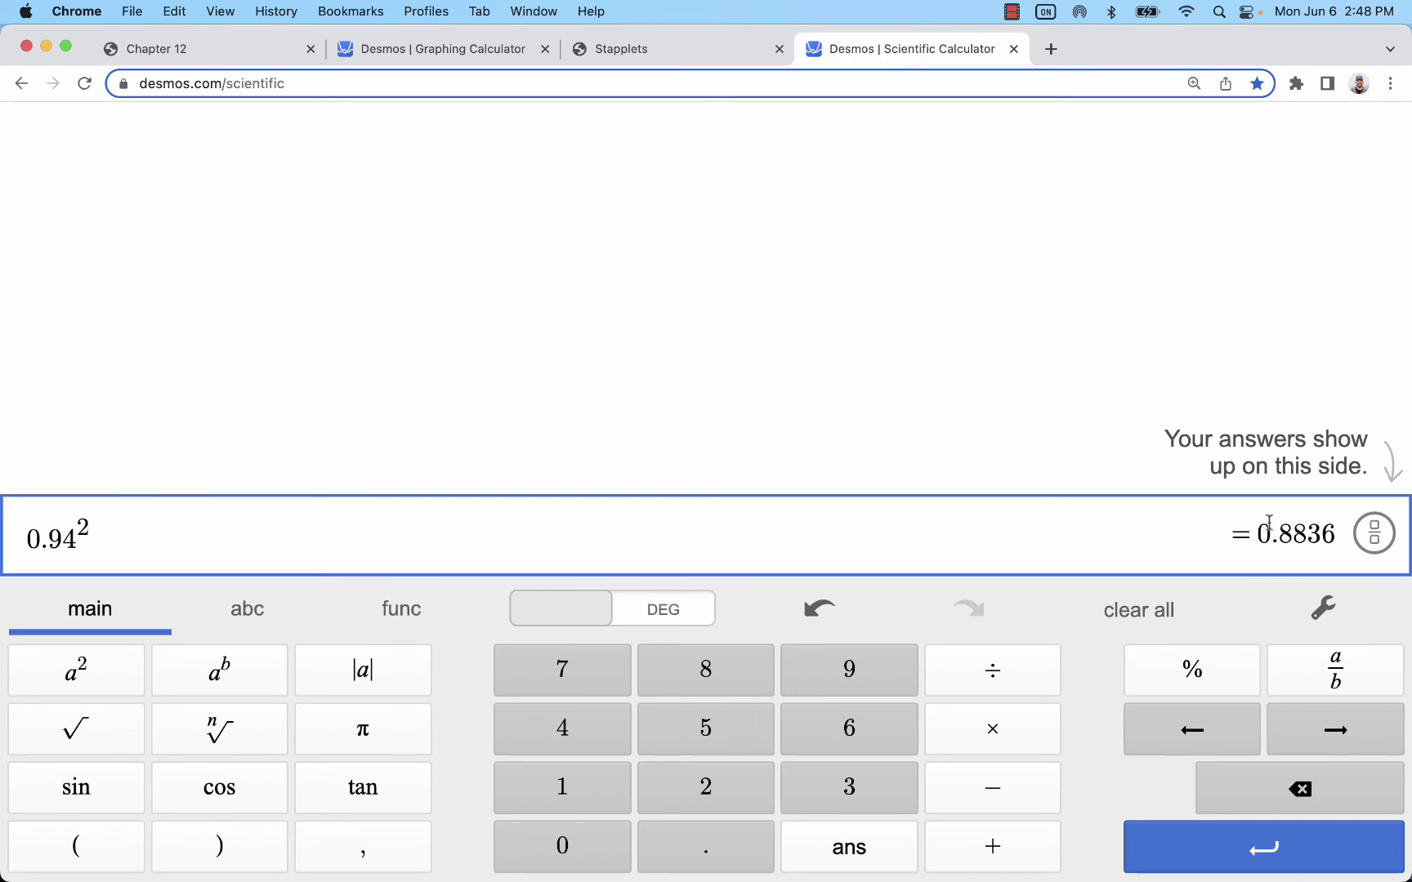
click(250, 49)
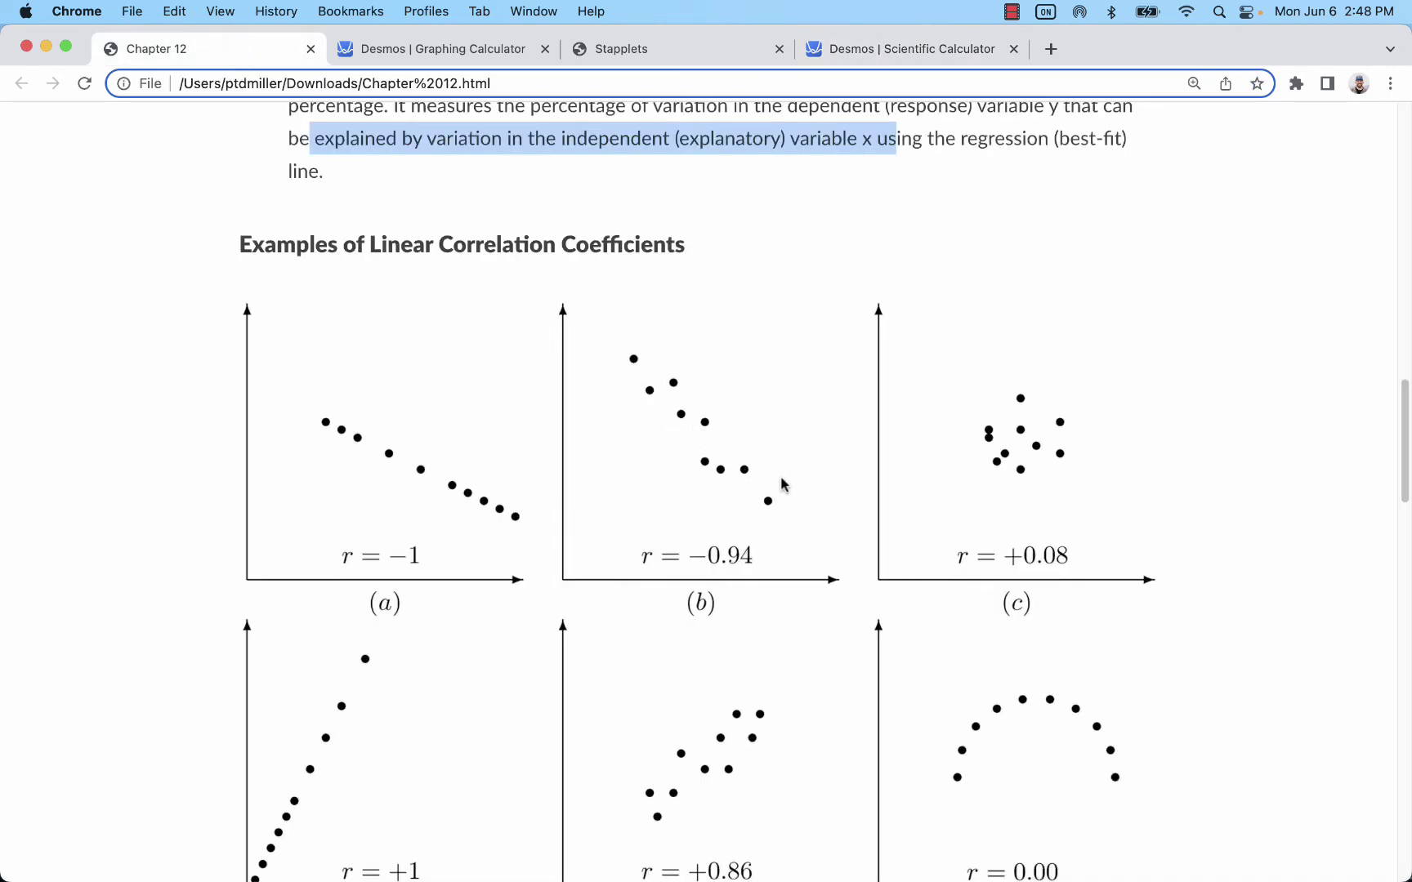
scroll(782, 484, down, 4)
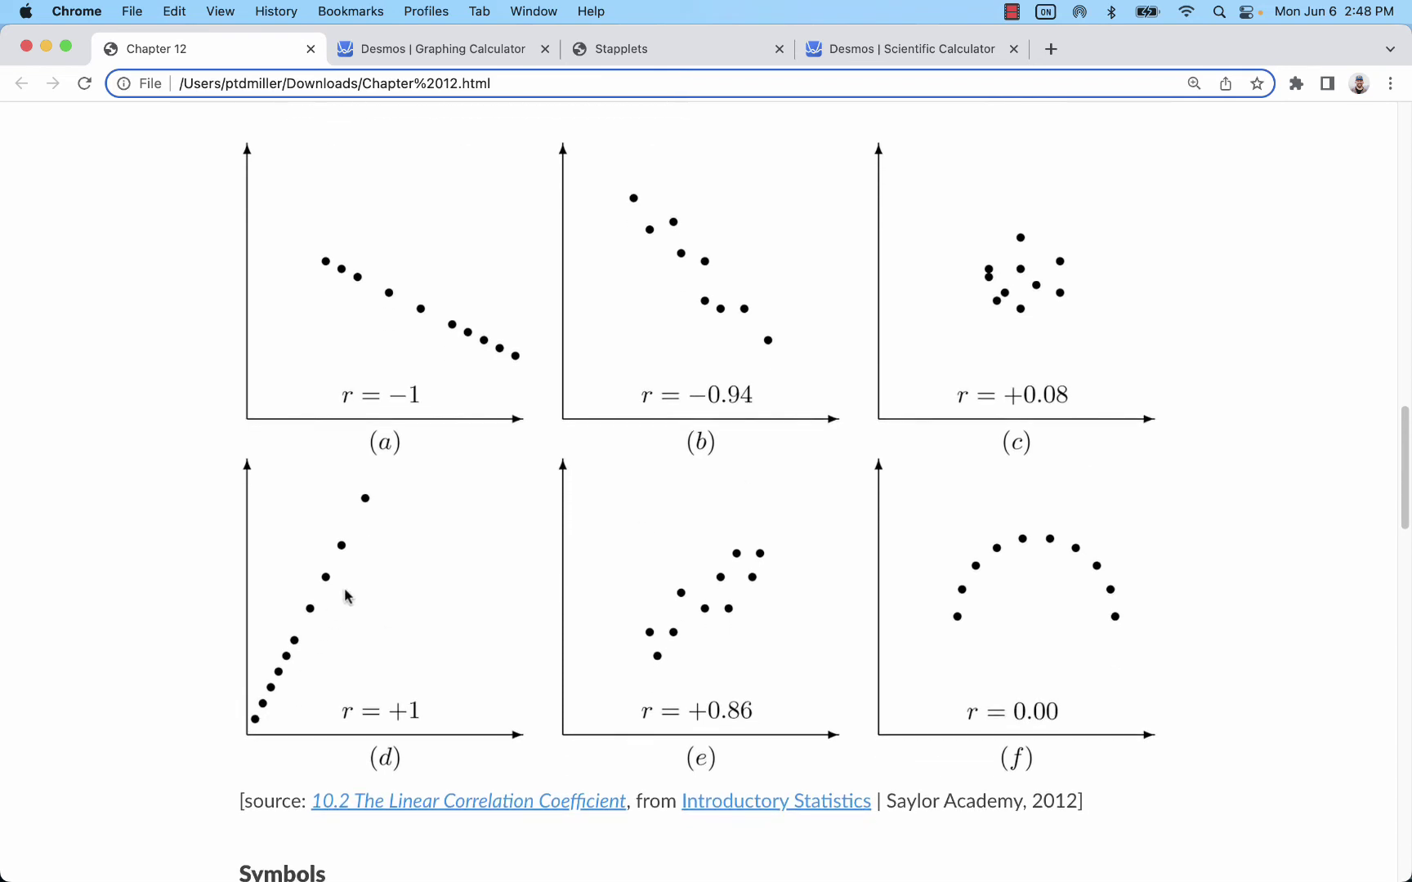
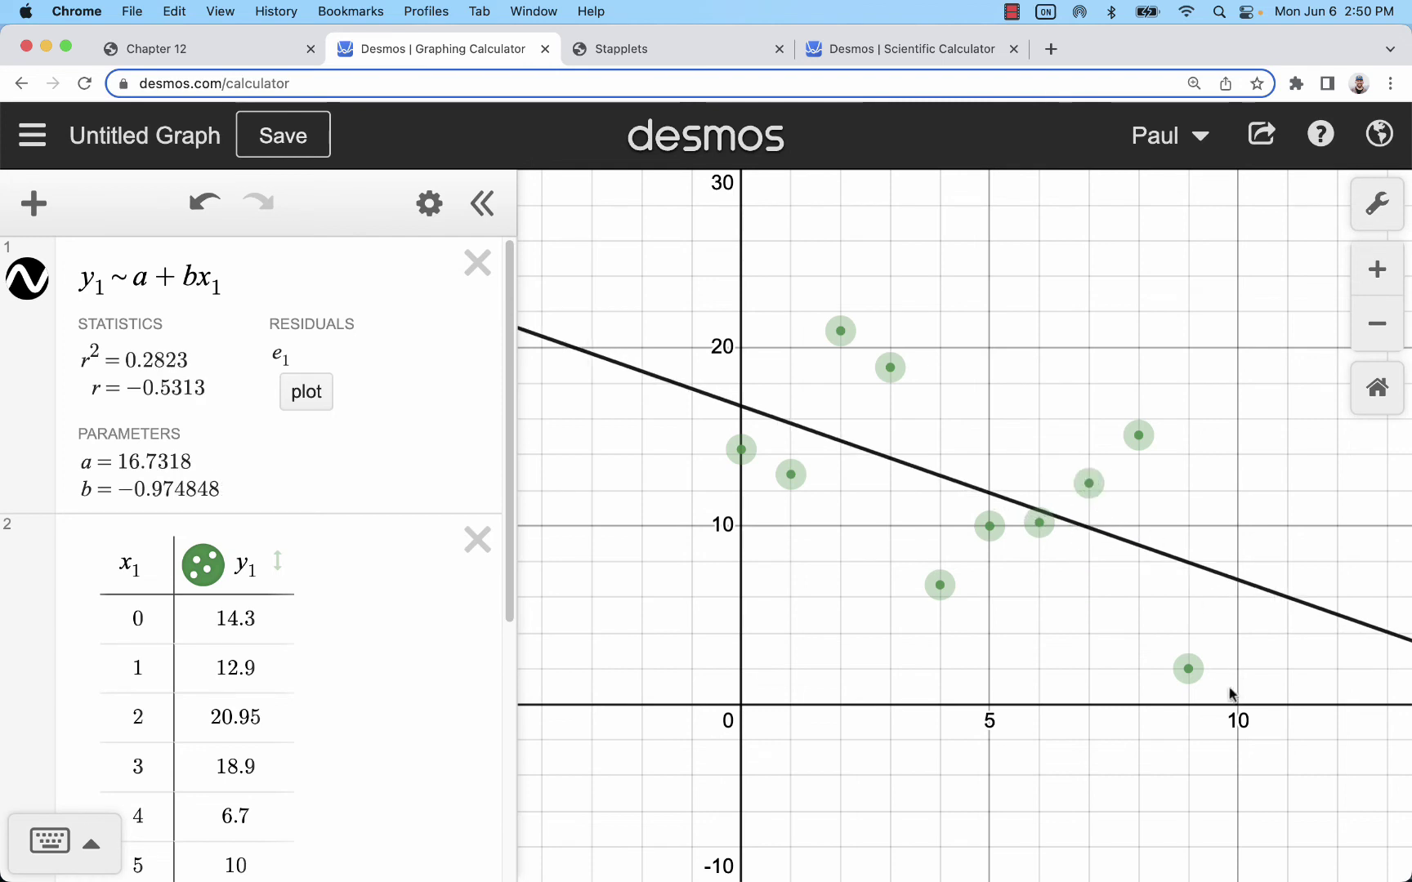
Move the points at x = 1, 2, 3, 4, 5, 8 and 9 closer to a descending line, from about 16.5 at x = 1 to about 5 at x = 9.
drag(989, 526, 989, 546)
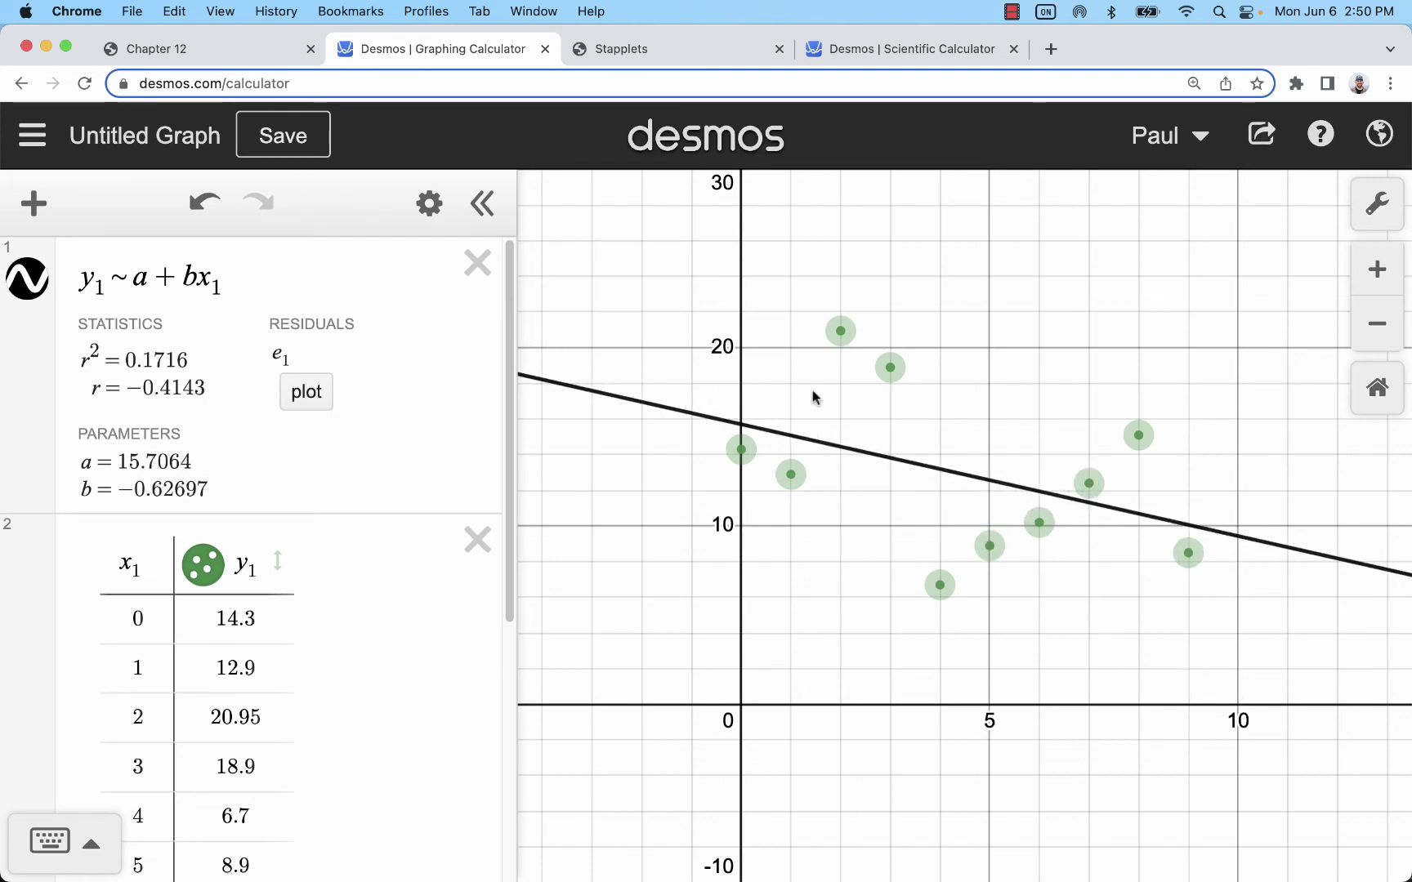
drag(790, 475, 790, 410)
drag(881, 364, 881, 416)
drag(941, 580, 940, 531)
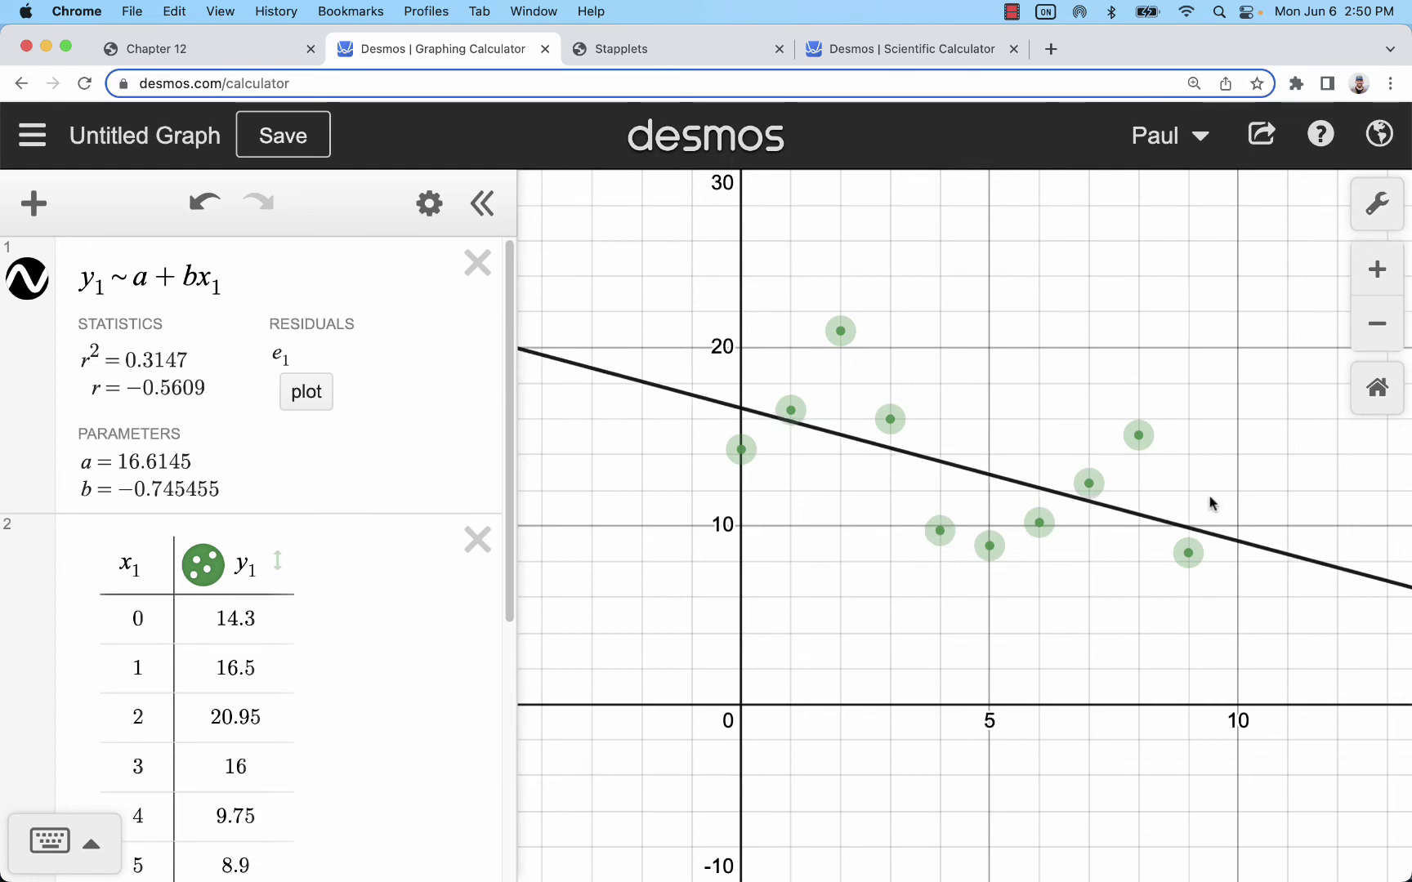
drag(1188, 553, 1188, 612)
drag(1138, 436, 1138, 582)
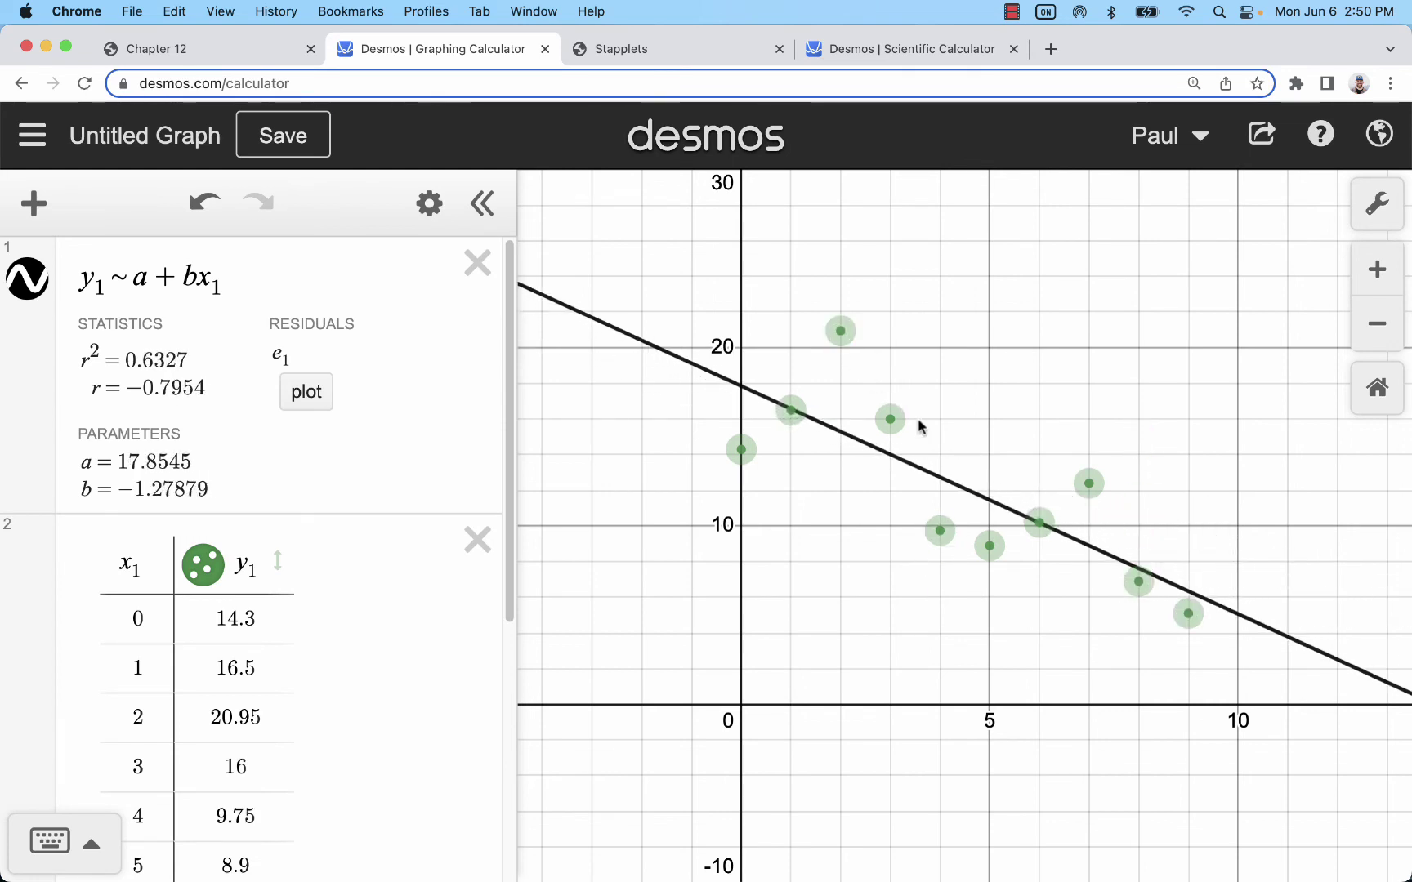
drag(850, 350, 823, 351)
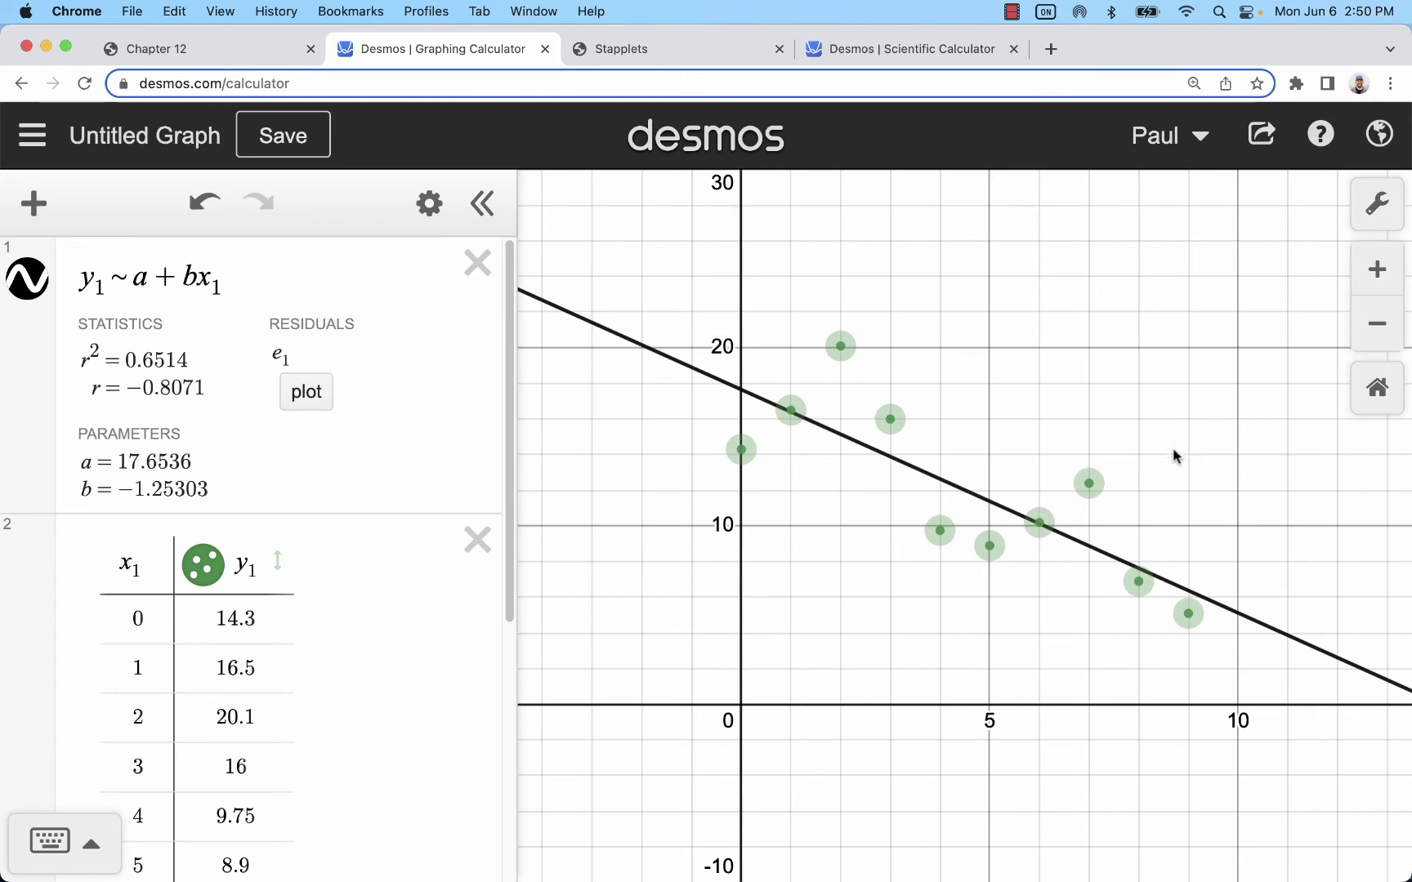
Line up the points from x = 1 to x = 9 in a nearly horizontal row at y values of about 13 to 14.5.
drag(1174, 592, 1132, 495)
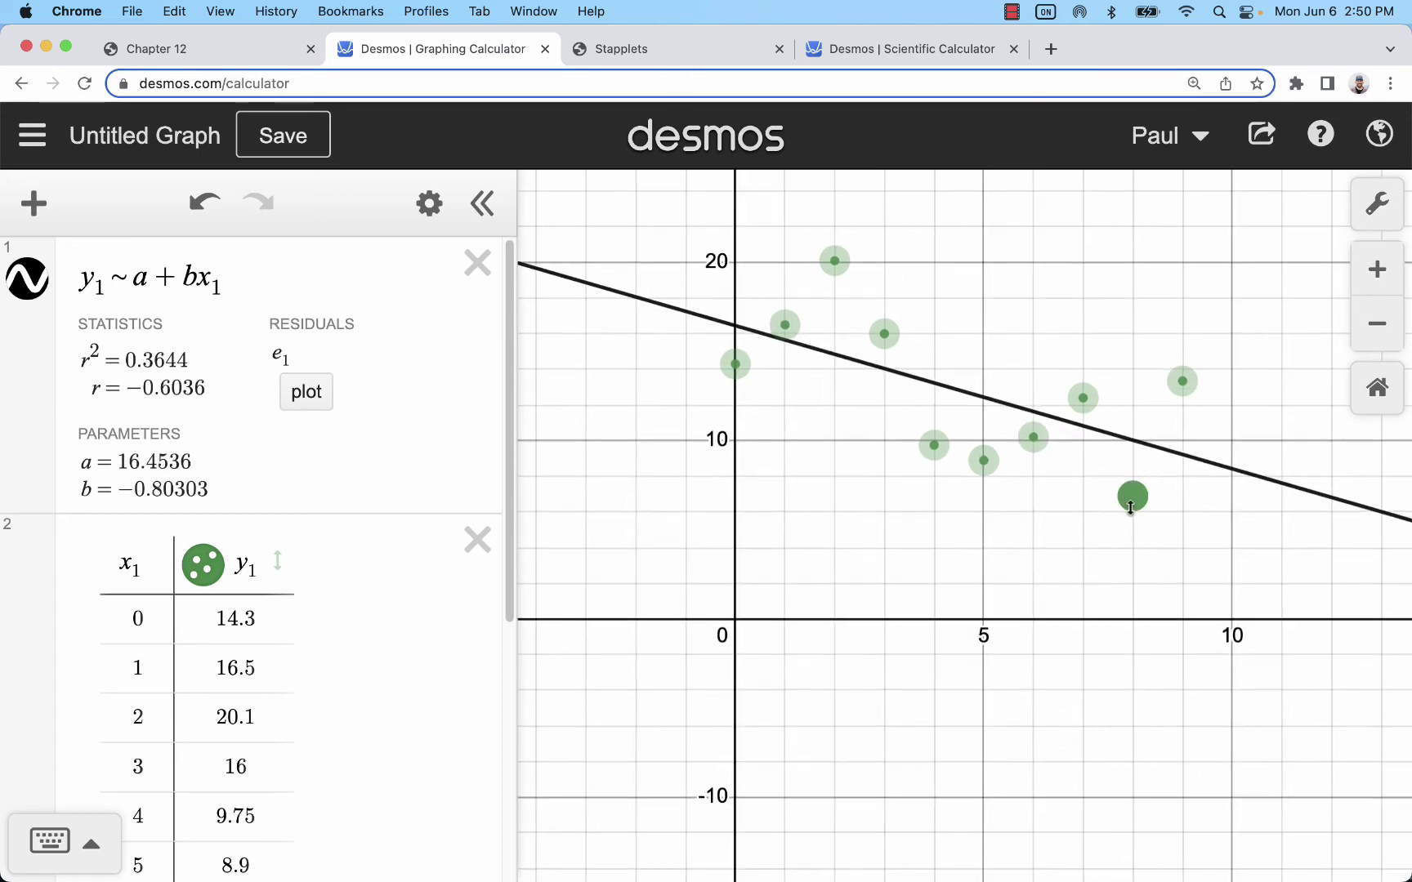
drag(1100, 555, 1100, 676)
drag(1134, 616, 1133, 502)
drag(1035, 557, 1034, 513)
drag(887, 454, 885, 482)
drag(835, 381, 835, 485)
drag(985, 580, 967, 492)
drag(936, 565, 936, 489)
drag(786, 445, 789, 484)
drag(1086, 520, 1037, 496)
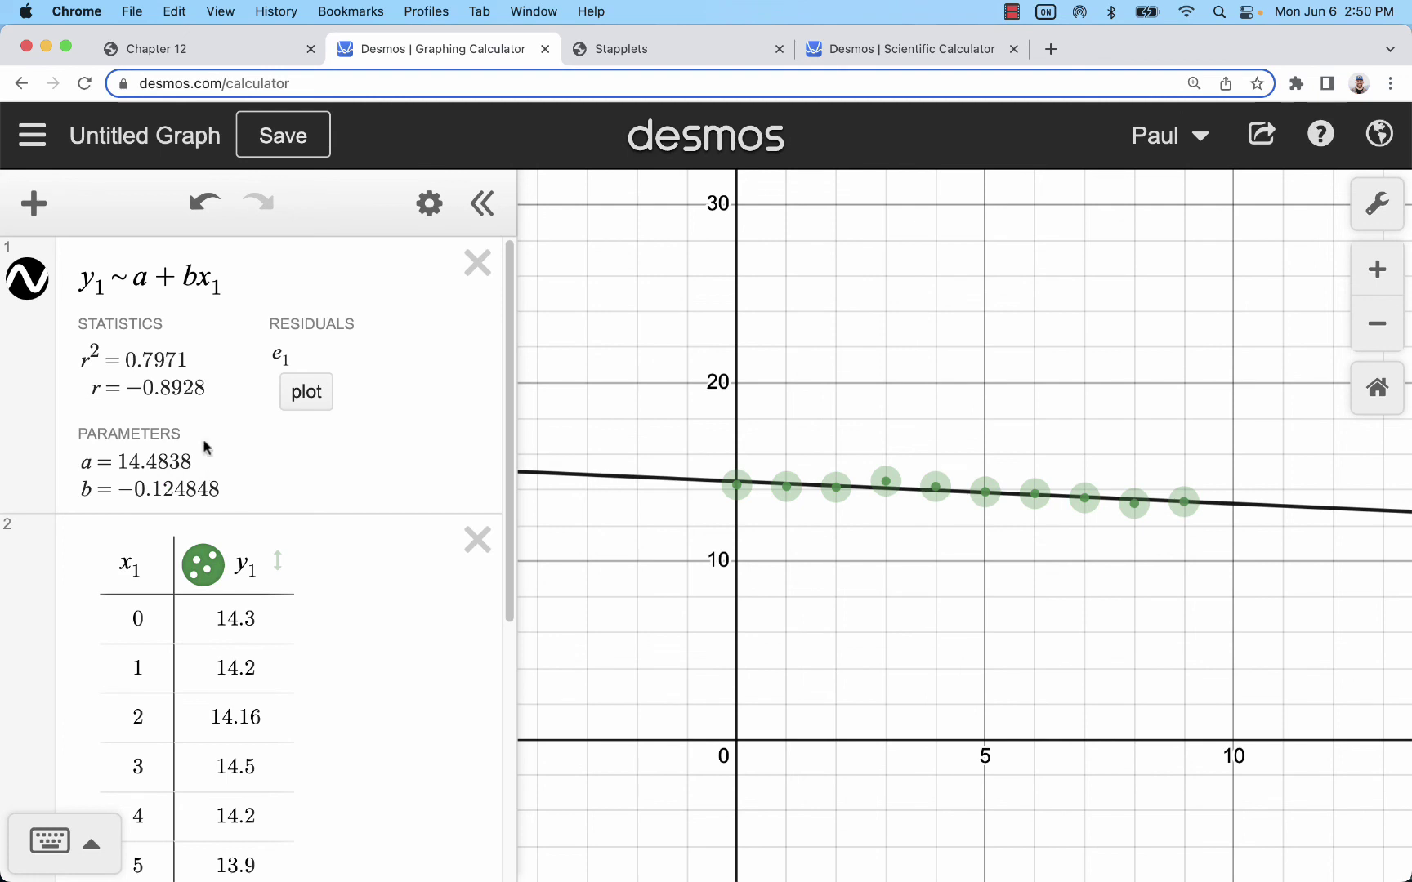
Rearrange the points into a rising linear pattern, from about 11.7 at x = 0 to about 26 at x = 9.
drag(1183, 501, 1184, 271)
drag(1134, 503, 1133, 318)
drag(1084, 495, 1090, 388)
drag(1048, 493, 1040, 462)
drag(994, 532, 994, 423)
drag(949, 537, 916, 430)
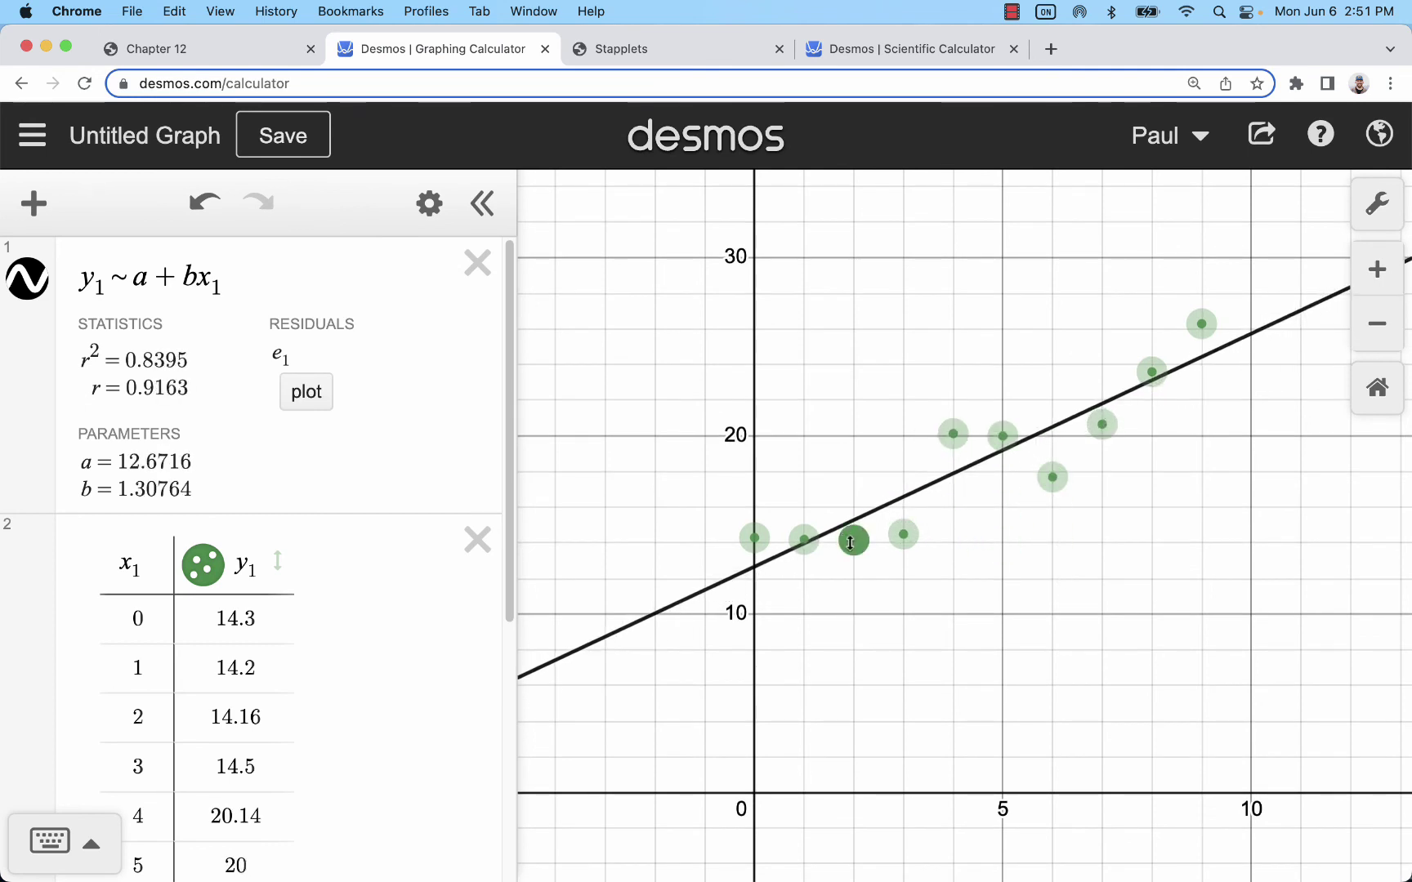
drag(847, 541, 853, 480)
drag(766, 538, 768, 585)
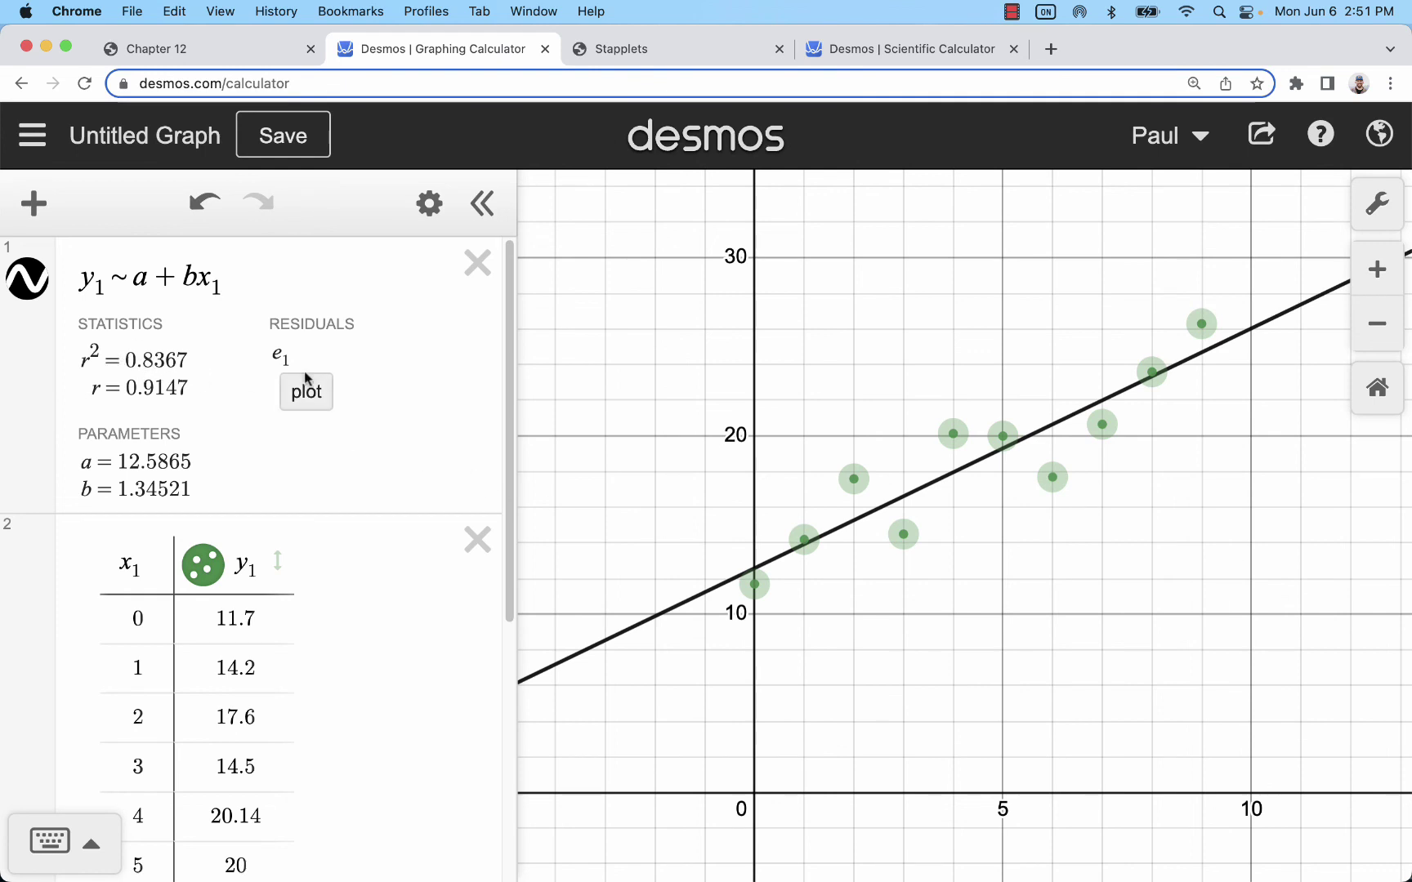
Break up the rising pattern by scattering the points, including x = 9 to about 1, x = 4 to 27.6 and x = 3 to 5.1.
drag(1201, 324, 1201, 774)
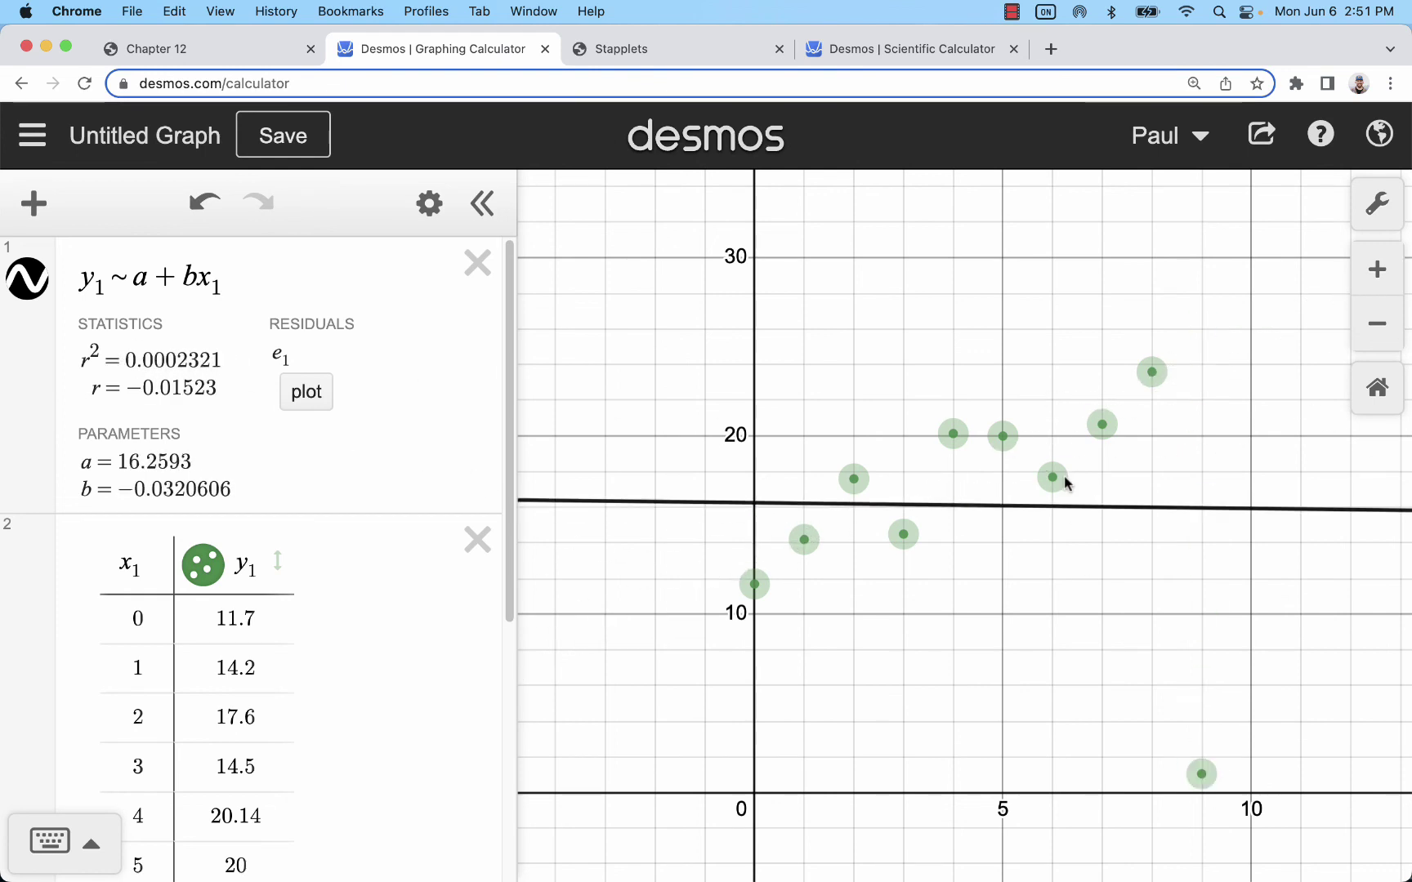
drag(1049, 482, 1052, 319)
drag(1002, 435, 1002, 626)
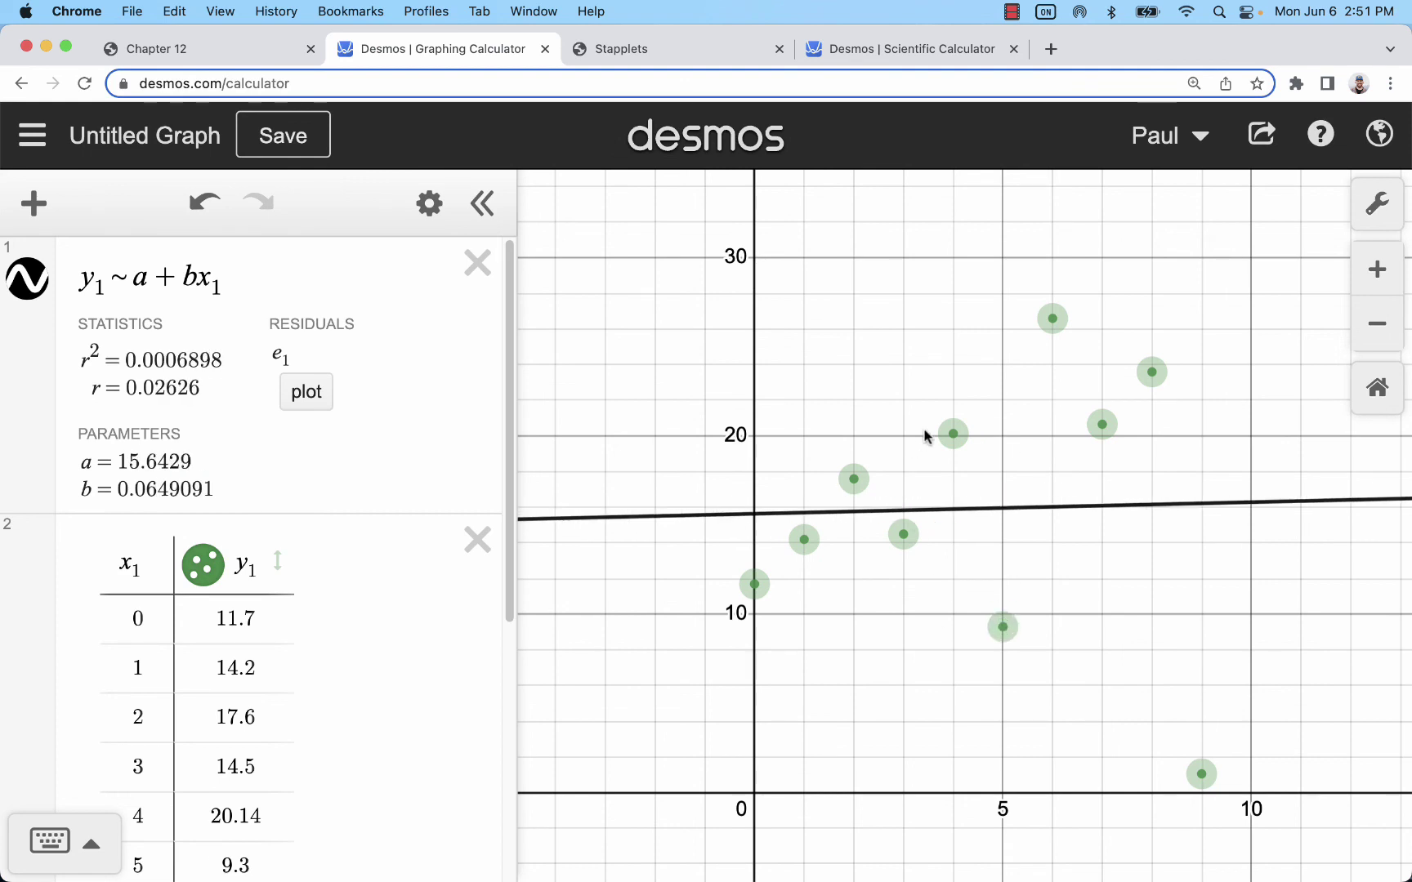
drag(953, 433, 953, 388)
drag(935, 325, 952, 301)
drag(902, 534, 903, 702)
drag(853, 479, 854, 415)
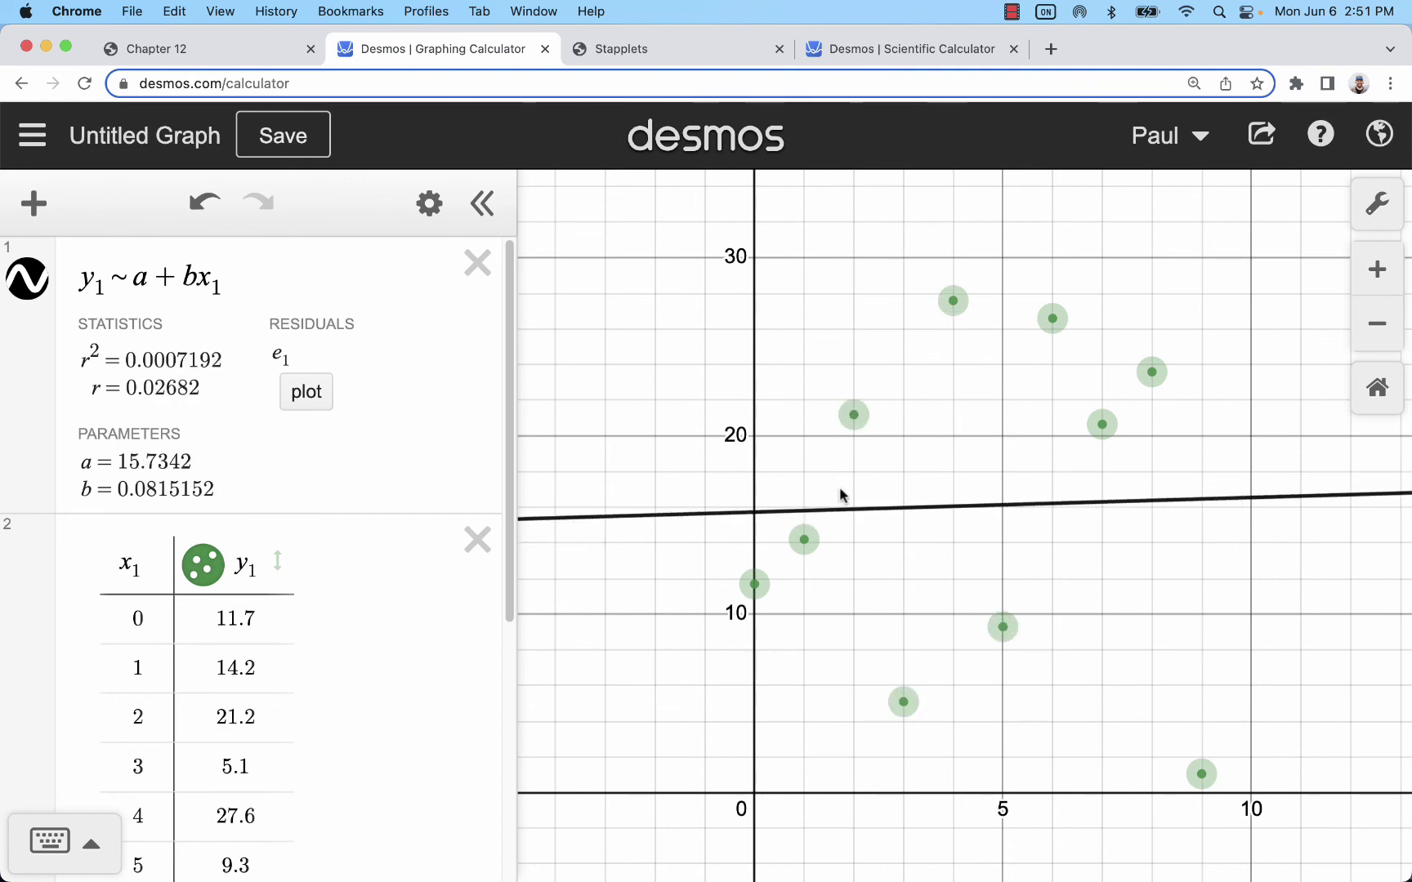
drag(809, 537, 804, 374)
drag(1152, 371, 1195, 649)
drag(1002, 626, 1003, 511)
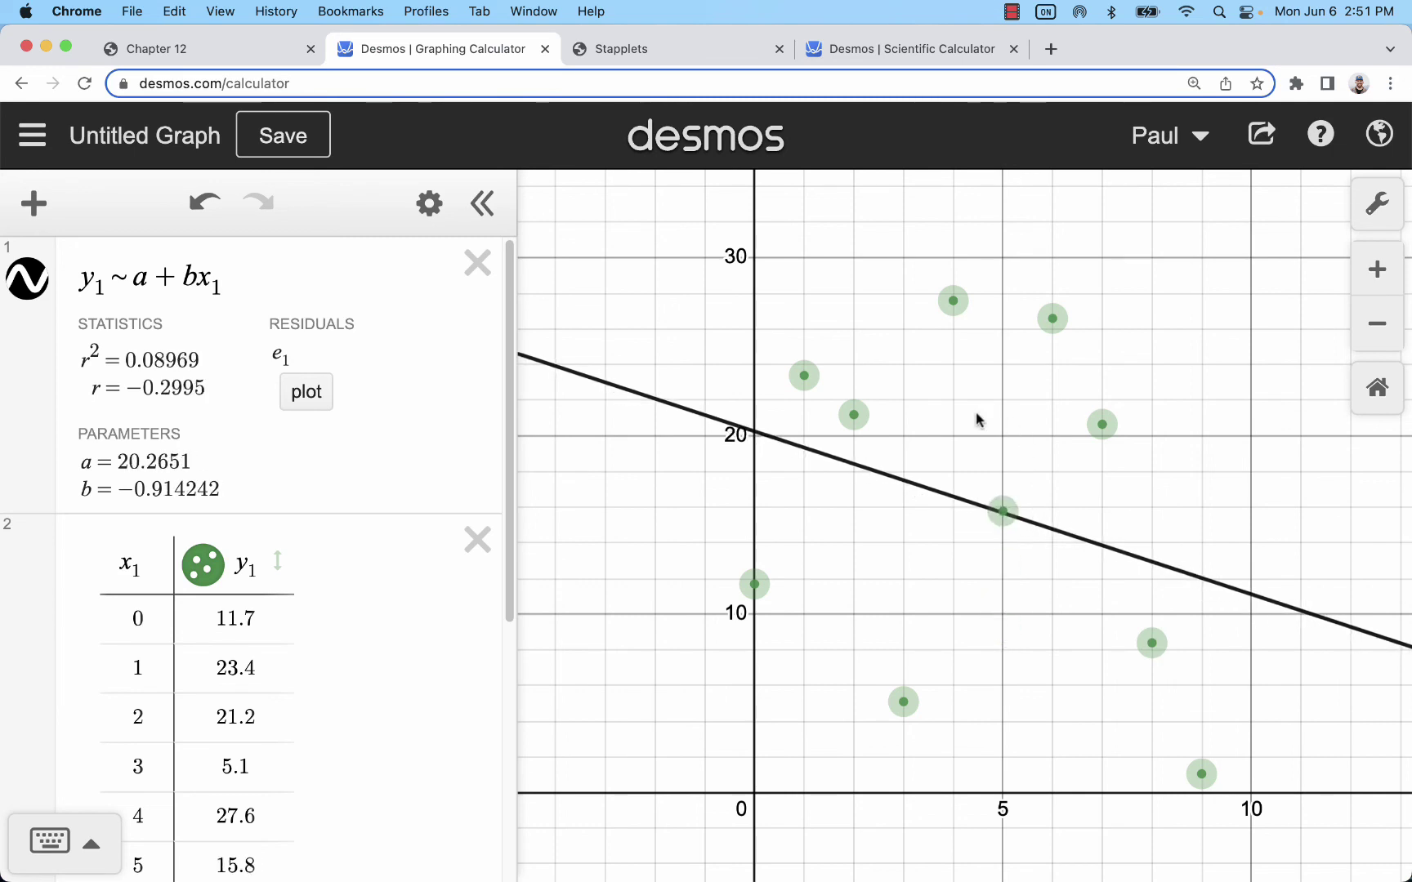
Spread the points farther from the regression line, including x = 0 to 29.9, x = 1 to 32, x = 2 to 3.9 and x = 5 to 1.85.
drag(854, 414, 854, 722)
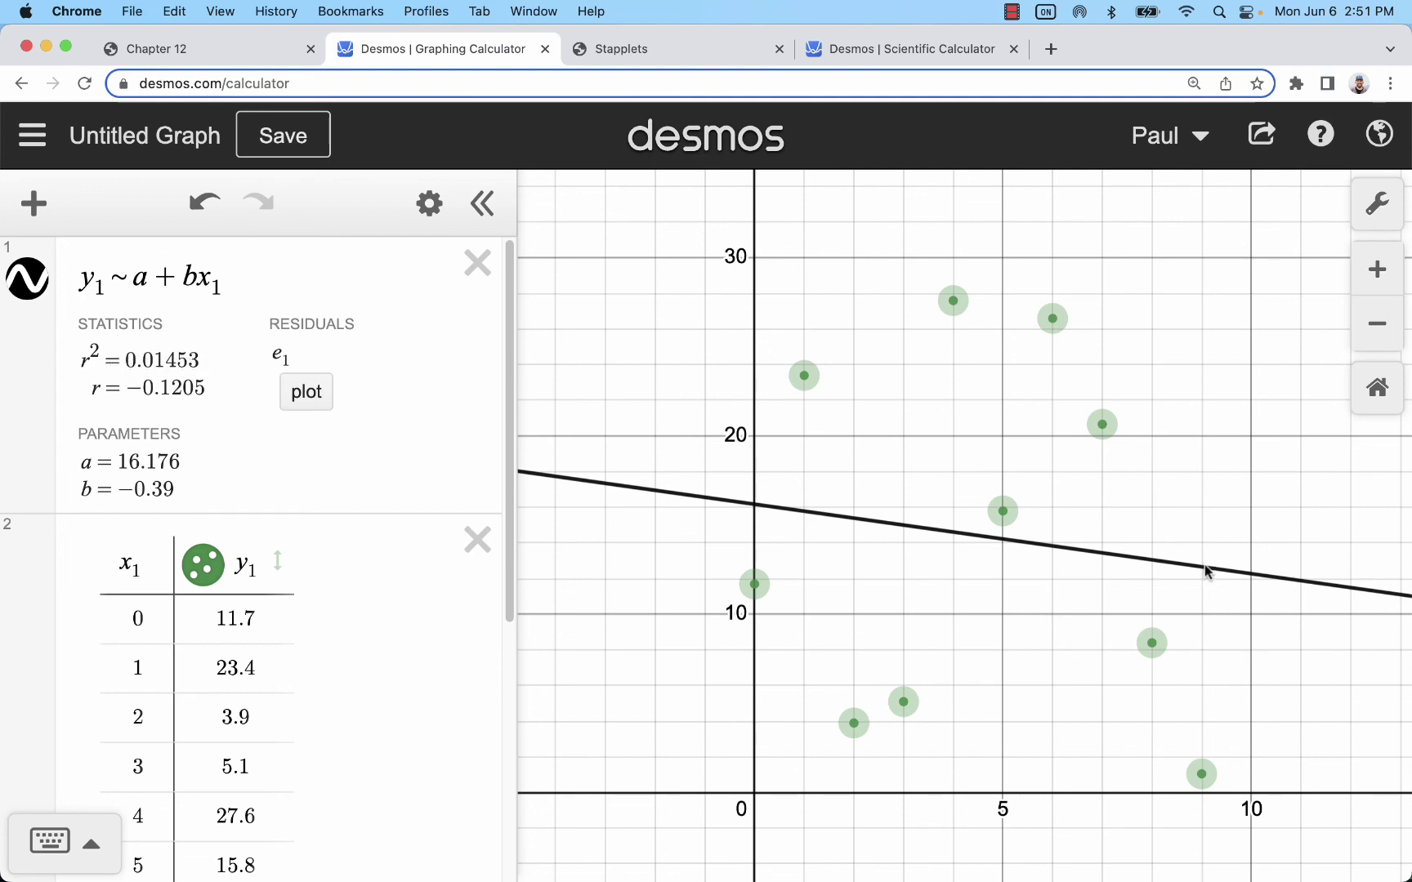
drag(756, 575, 755, 259)
drag(1101, 424, 1019, 806)
drag(1052, 319, 1054, 258)
drag(1002, 511, 1002, 760)
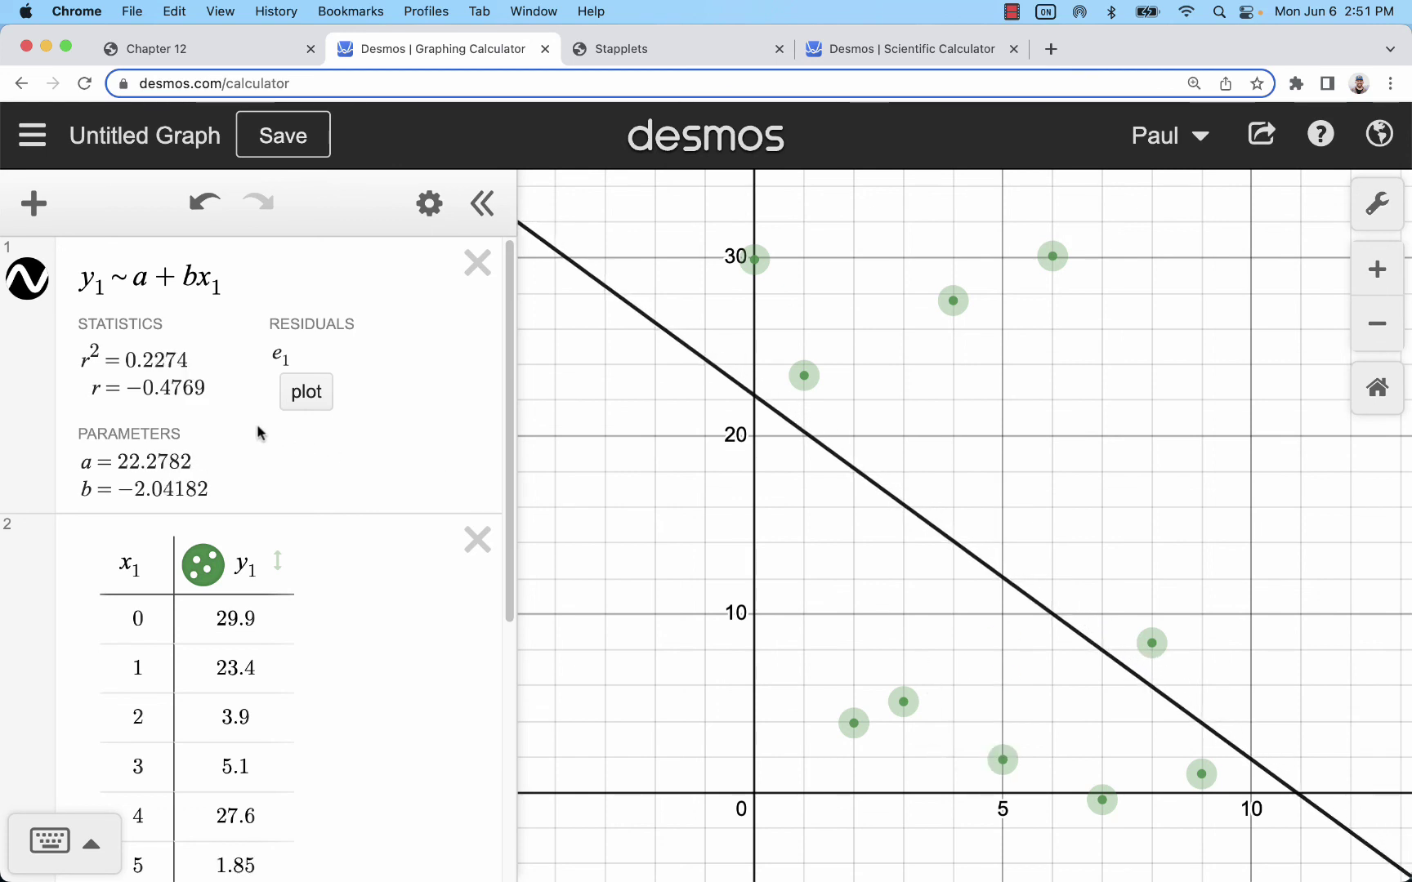
drag(820, 381, 820, 225)
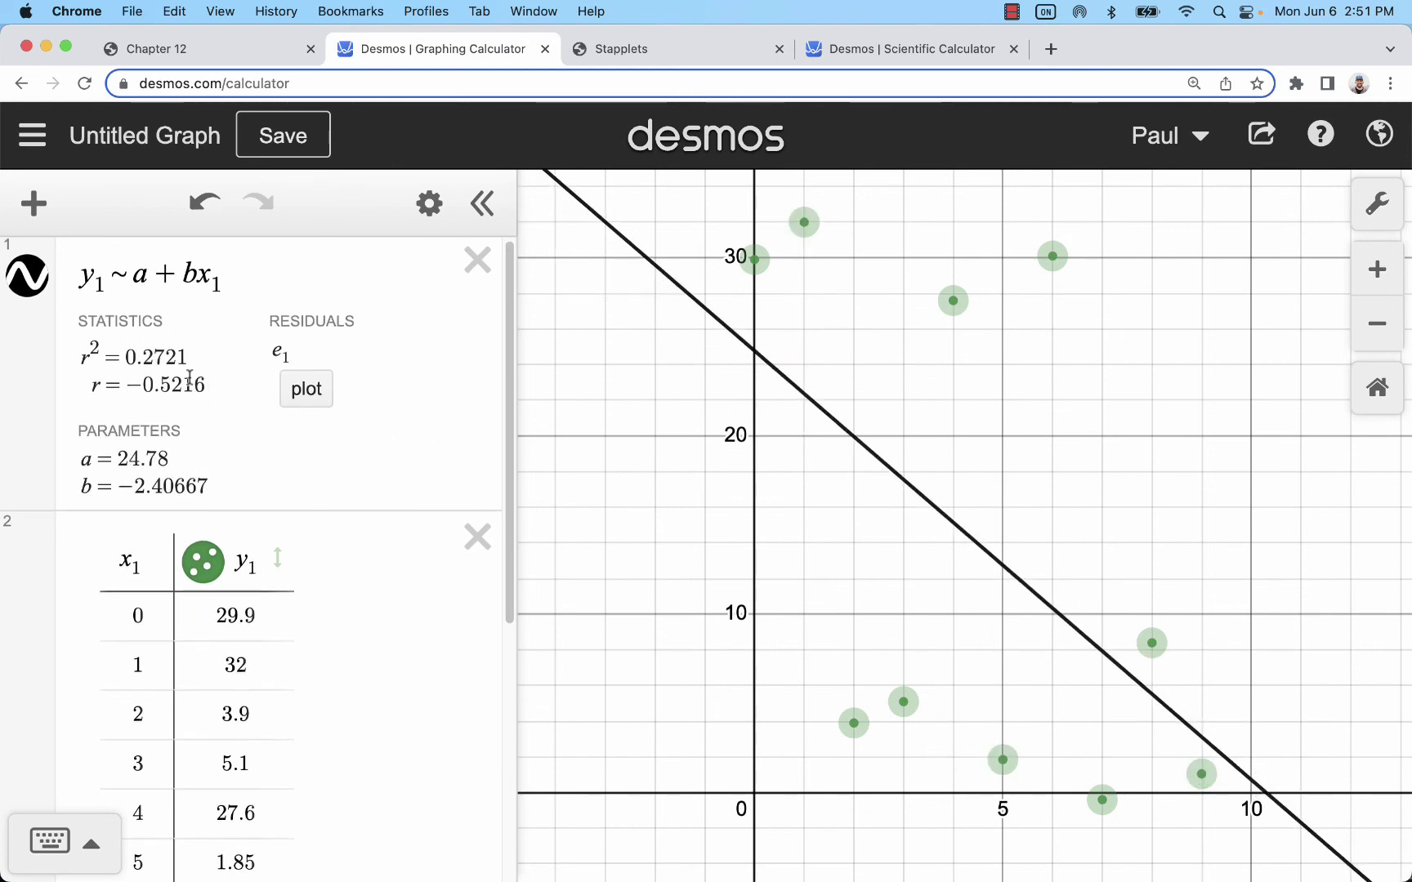
drag(1152, 642, 1152, 546)
drag(1201, 772, 1201, 698)
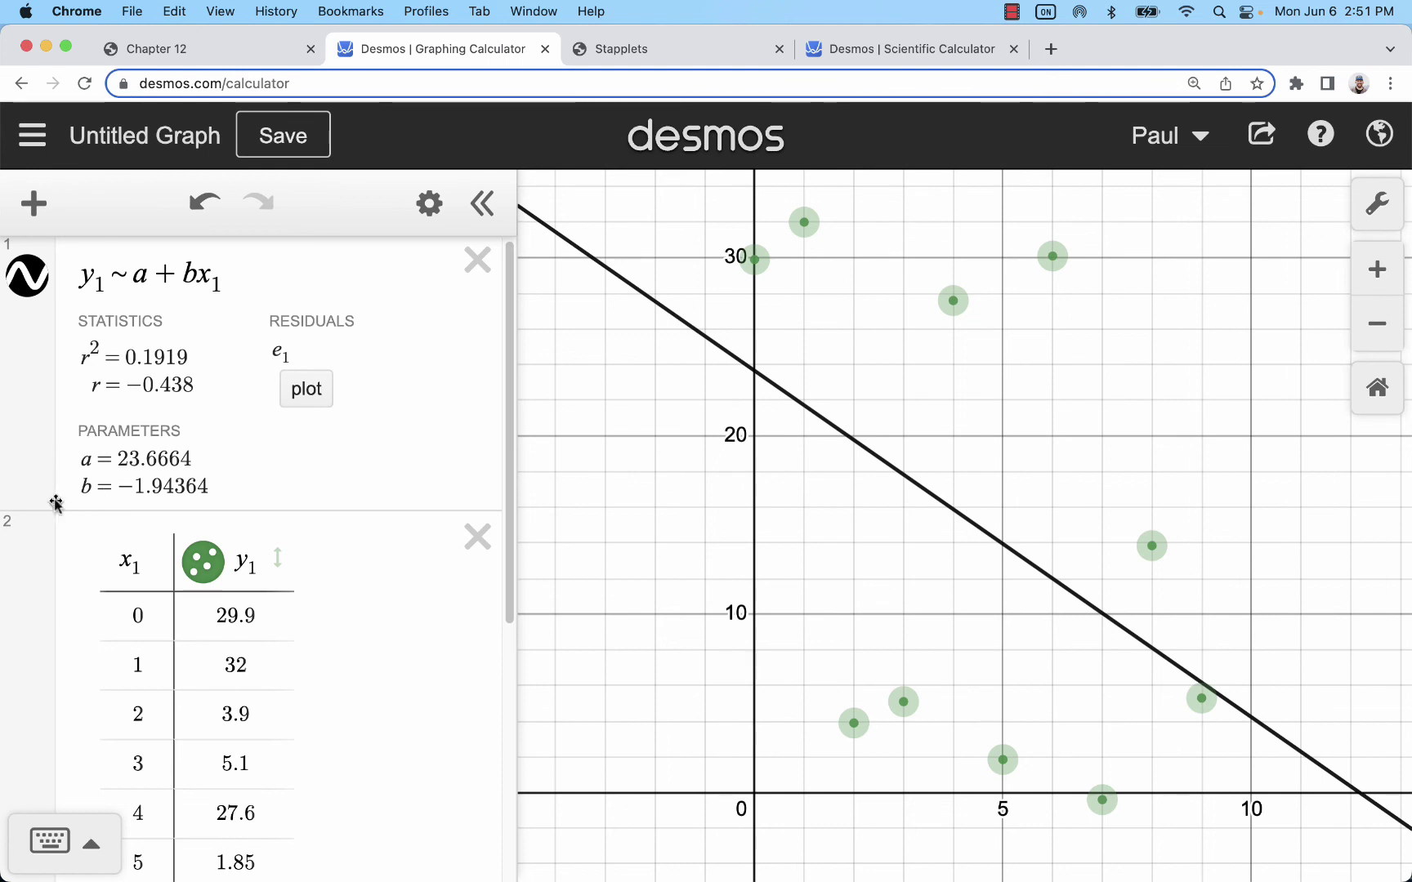